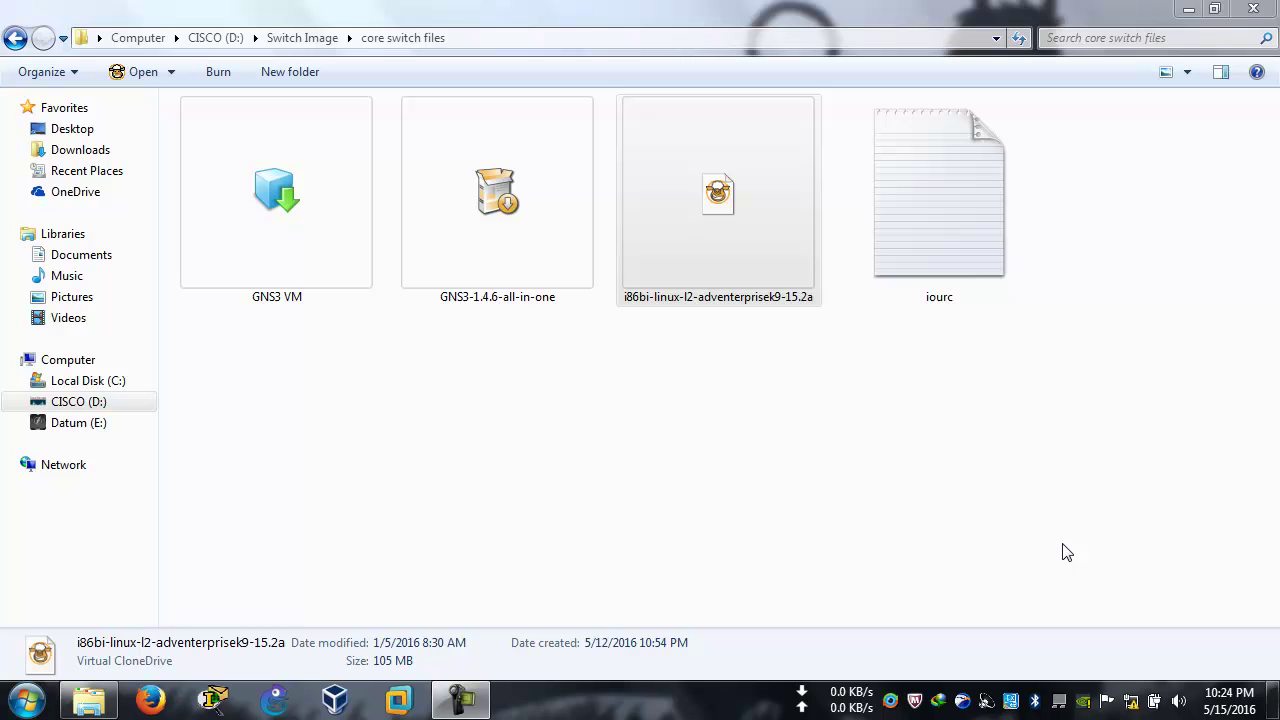
Step: Clear the file selection and refresh the core switch files folder view
{"action": "left_click", "coordinate": [473, 703]}
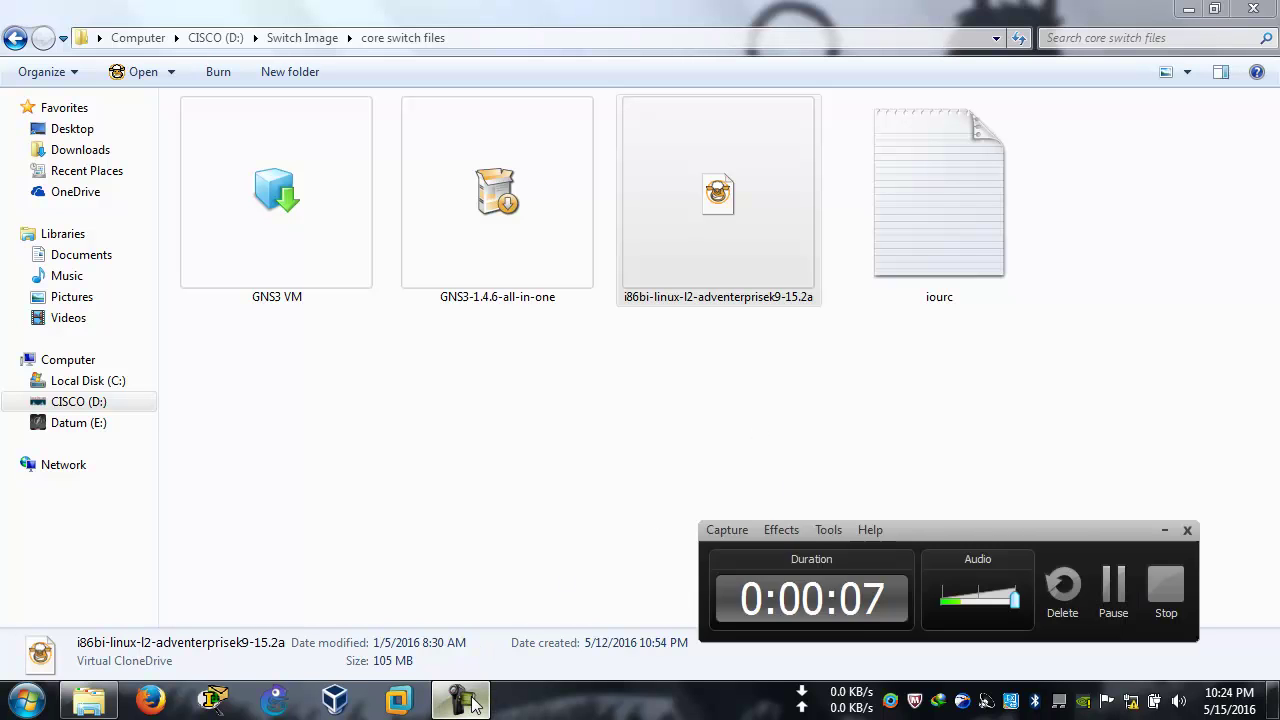
{"action": "left_click", "coordinate": [1235, 551]}
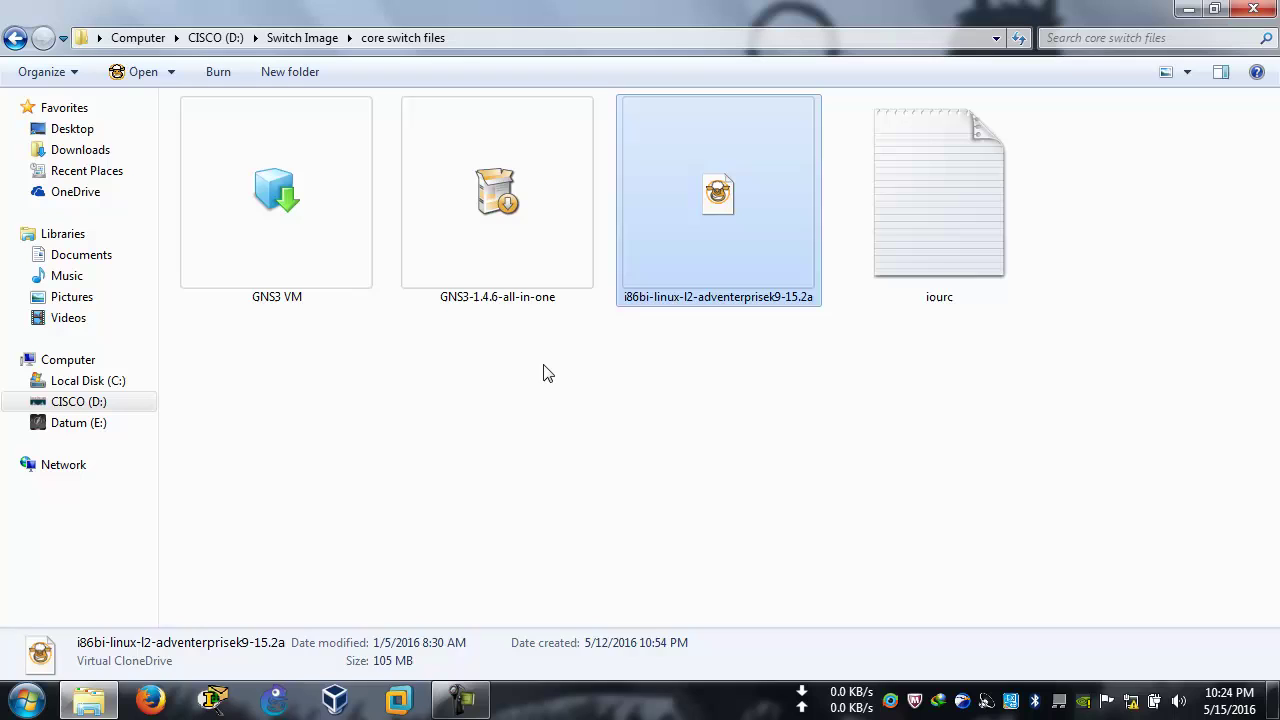
{"action": "right_click", "coordinate": [544, 367]}
{"action": "left_click", "coordinate": [470, 316]}
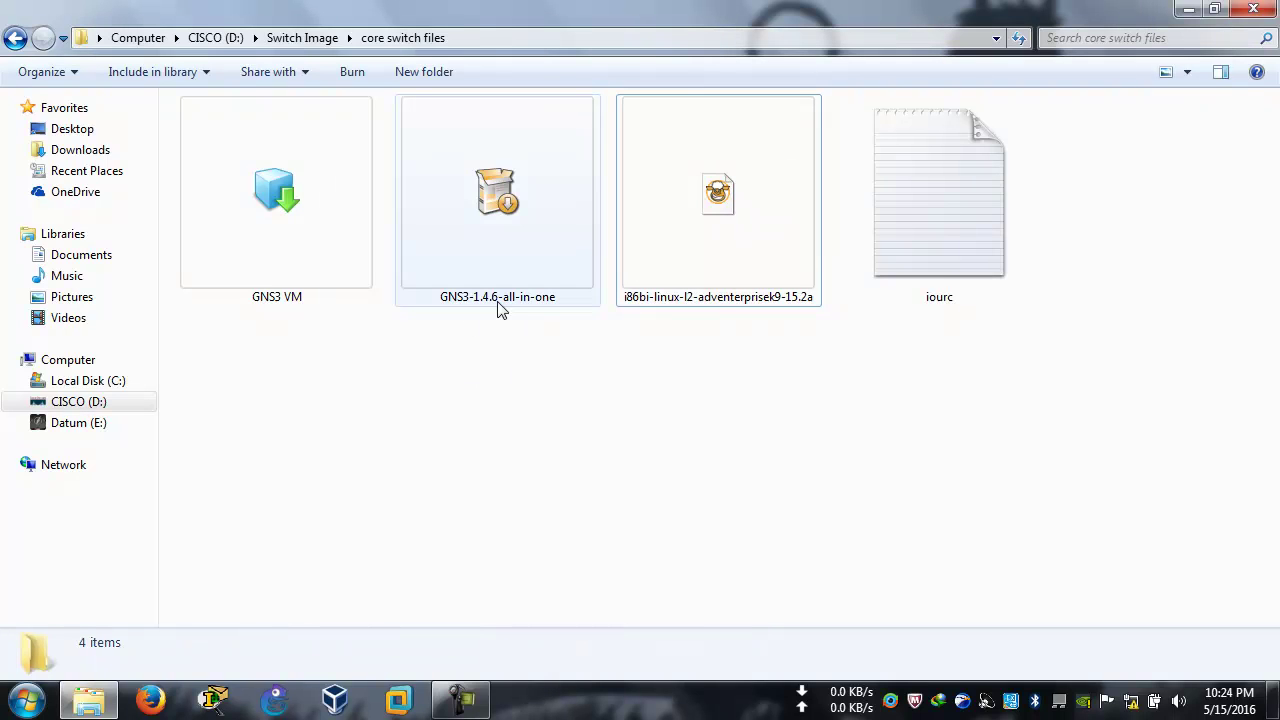
{"action": "right_click", "coordinate": [590, 405]}
{"action": "left_click", "coordinate": [610, 472]}
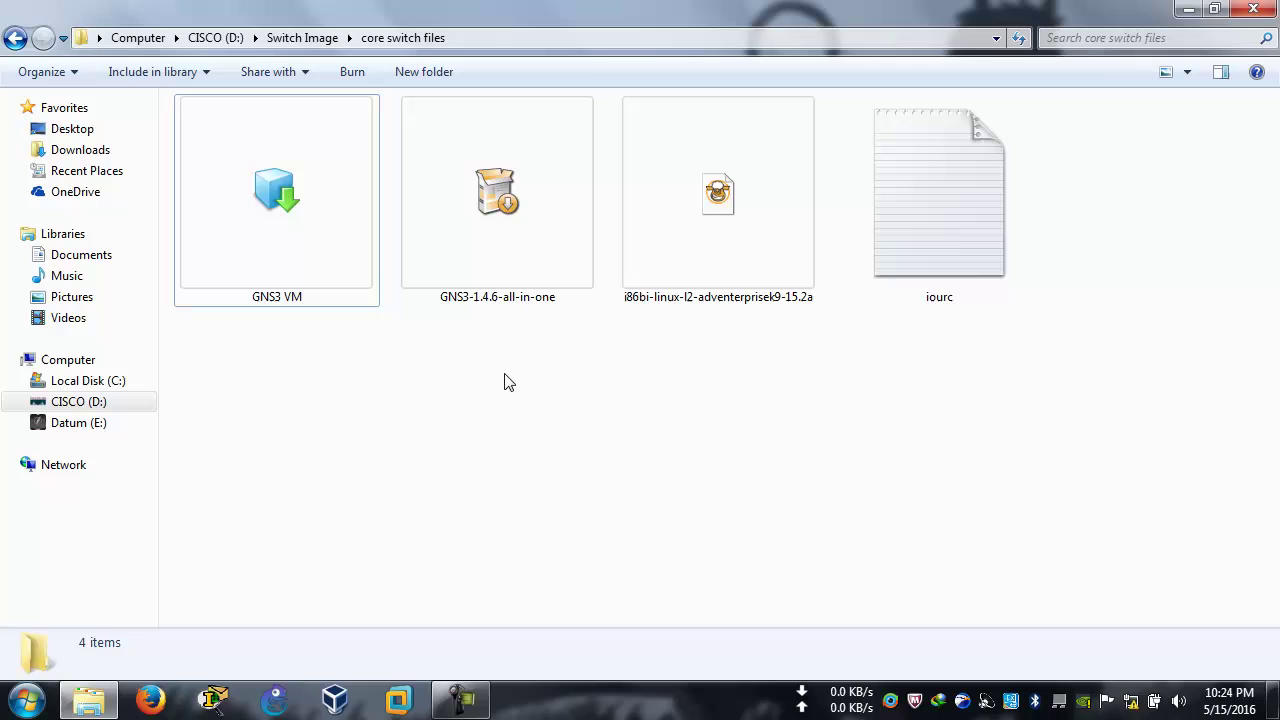
Step: Select in turn the GNS3 VM, GNS3-1.4.6 installer, i86bi switch image and iourc files
{"action": "left_click", "coordinate": [319, 278]}
{"action": "left_click", "coordinate": [490, 293]}
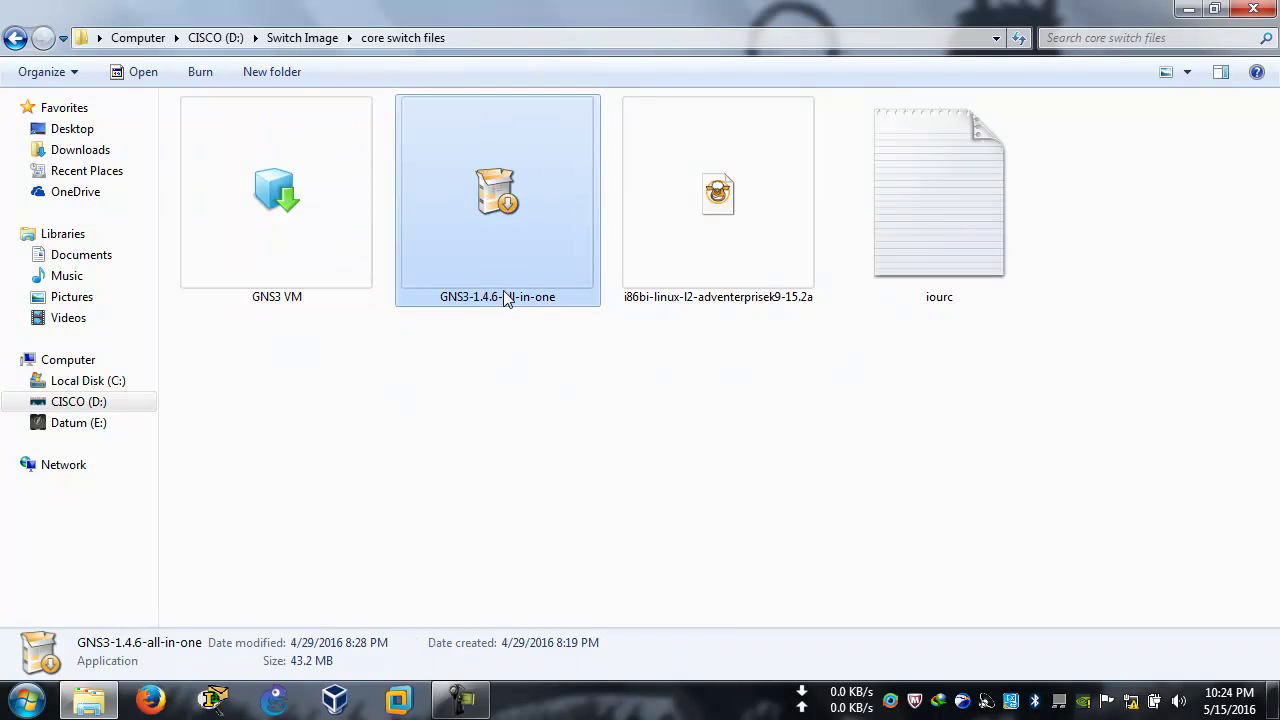
{"action": "left_click", "coordinate": [763, 270]}
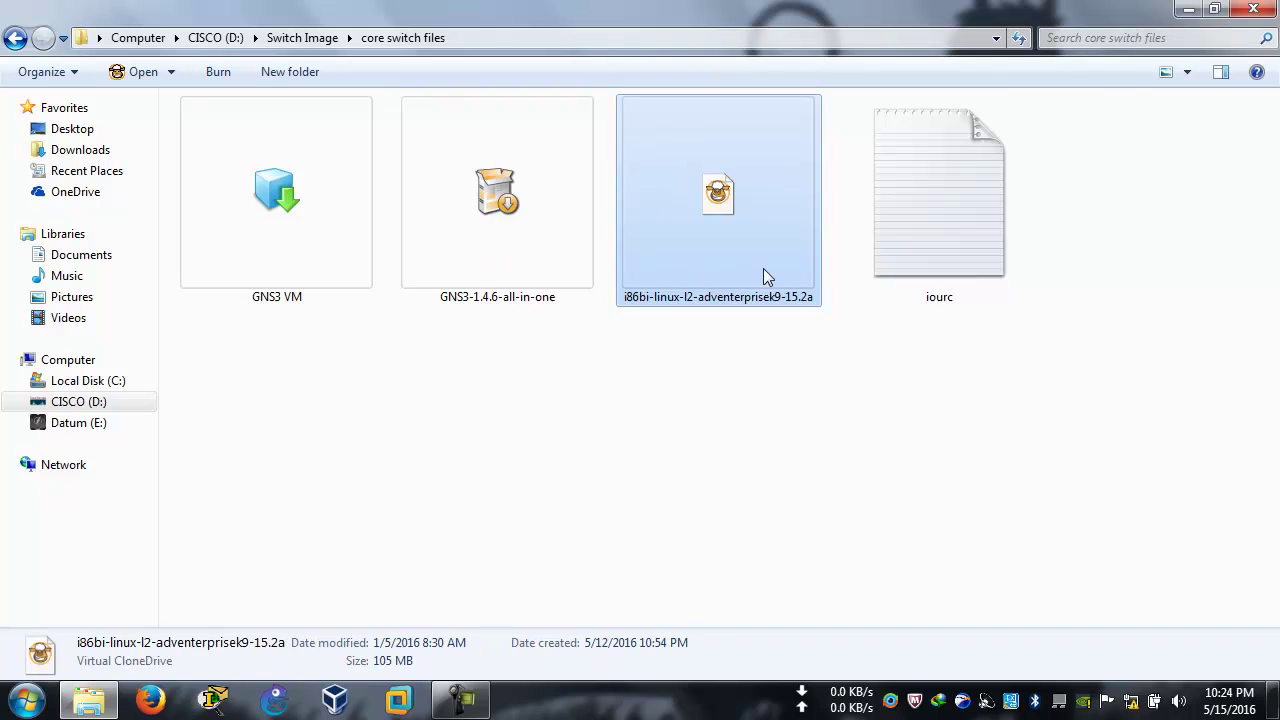
{"action": "left_click", "coordinate": [954, 285]}
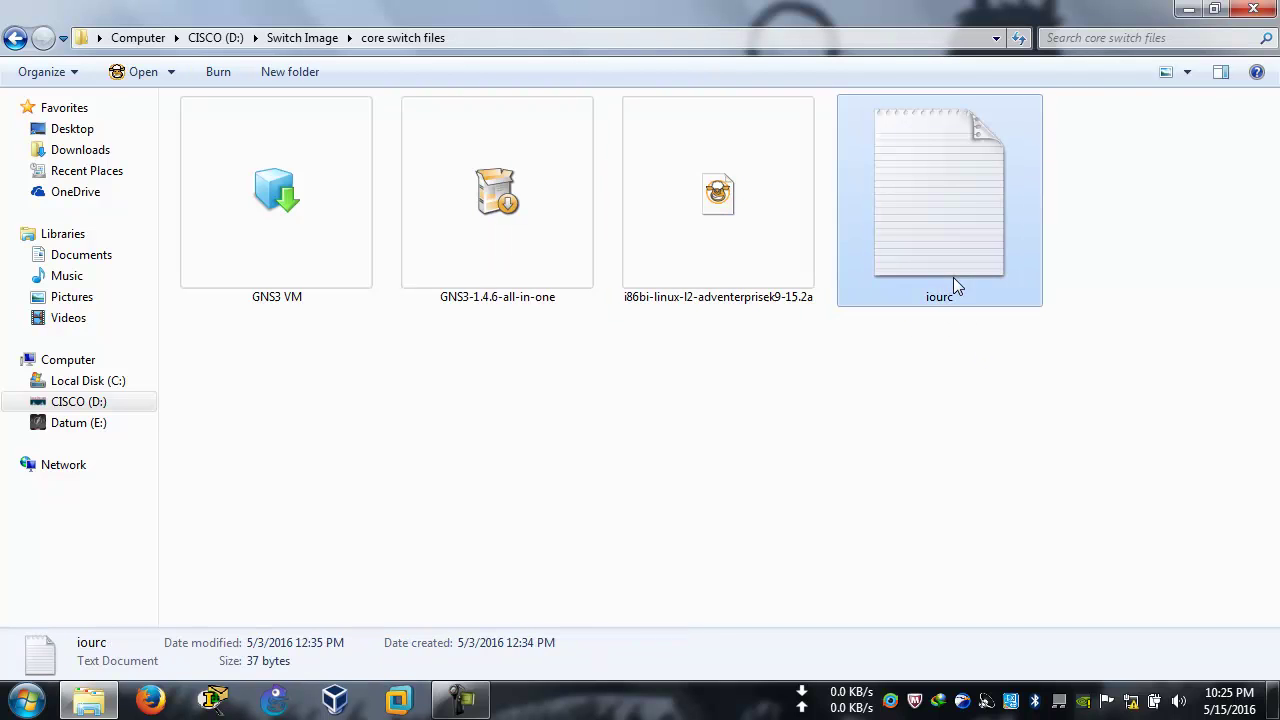
{"action": "left_click", "coordinate": [702, 530]}
Step: Launch GNS3, cancel the new project prompt, move its window right, and refresh the folder
{"action": "left_click", "coordinate": [280, 697]}
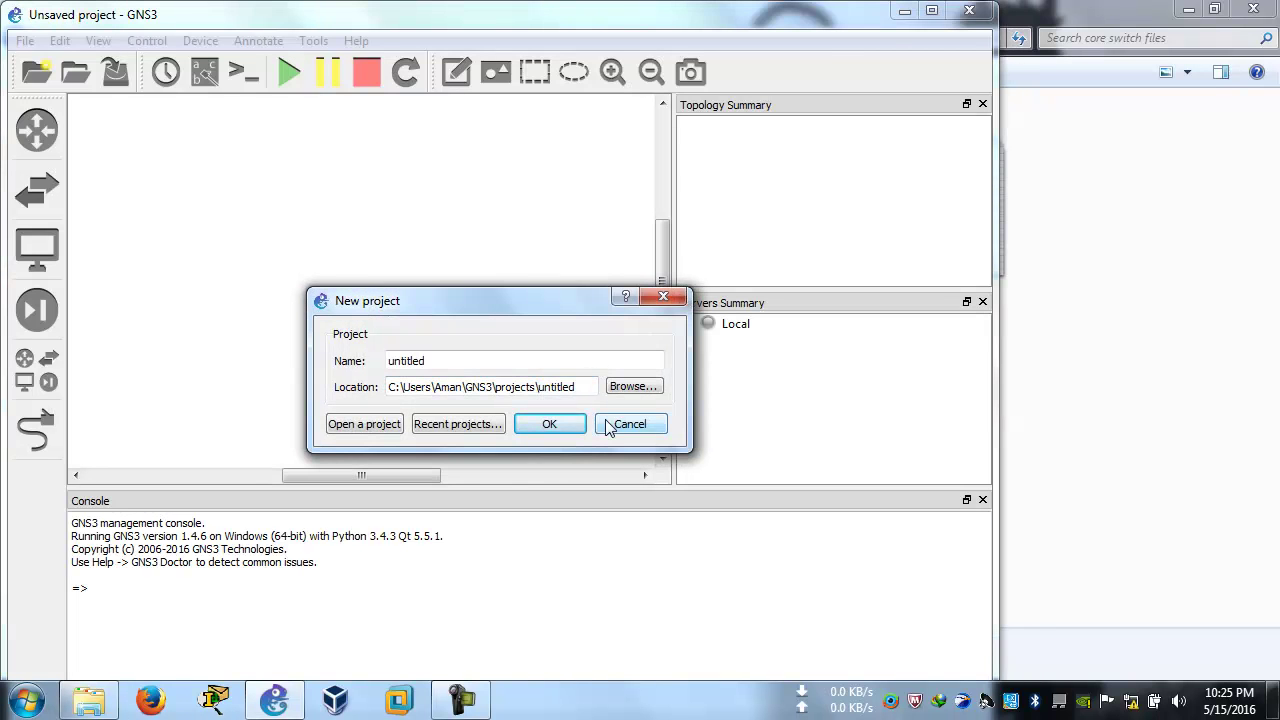
{"action": "left_click", "coordinate": [607, 426]}
{"action": "left_click_drag", "start_coordinate": [861, 23], "coordinate": [1048, 63]}
{"action": "left_click_drag", "start_coordinate": [1115, 96], "coordinate": [1279, 205]}
{"action": "right_click", "coordinate": [492, 402]}
{"action": "left_click", "coordinate": [545, 482]}
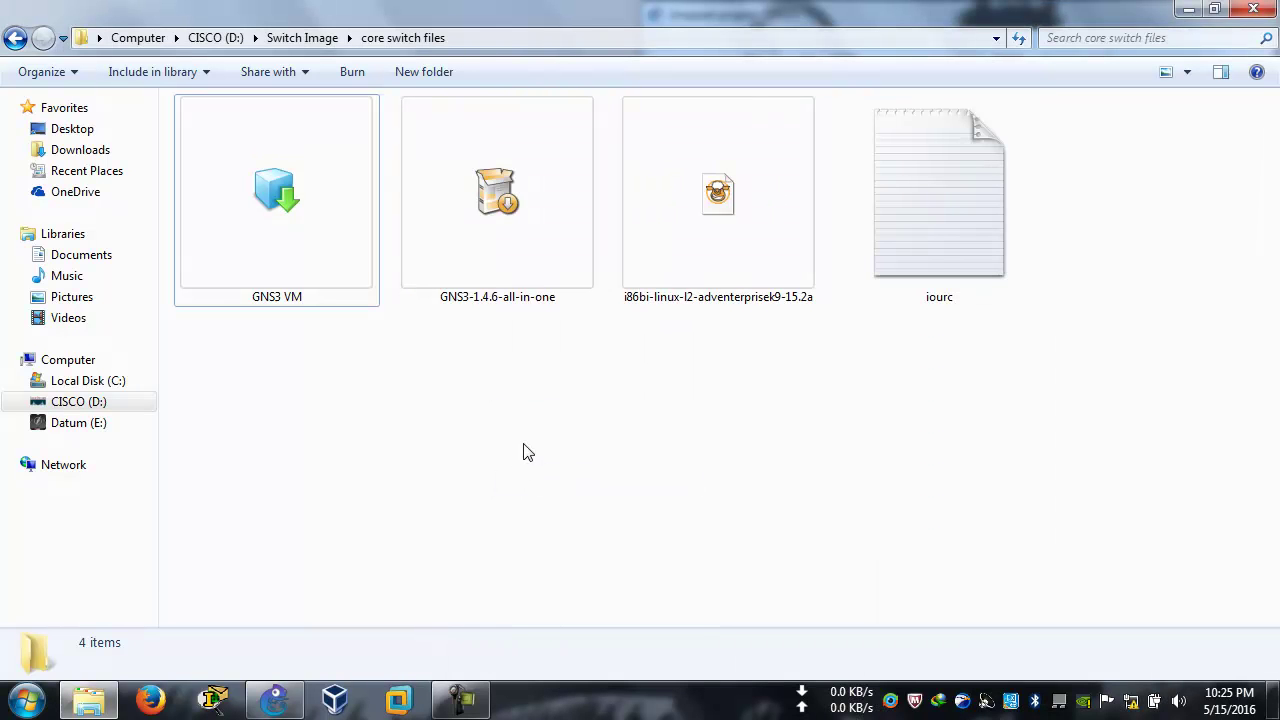
Step: Create a new text document named 'requi.' in the folder and open it in Notepad
{"action": "right_click", "coordinate": [359, 559]}
{"action": "type", "text": "wt"}
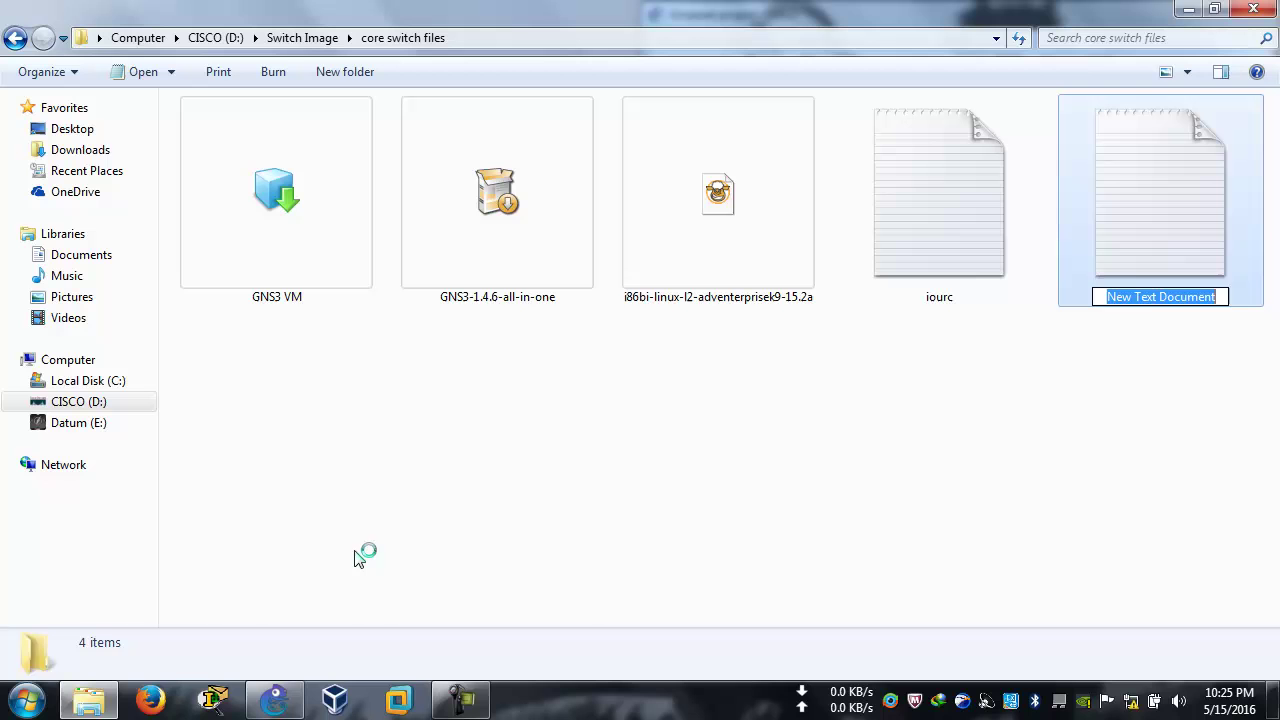
{"action": "type", "text": "requi"}
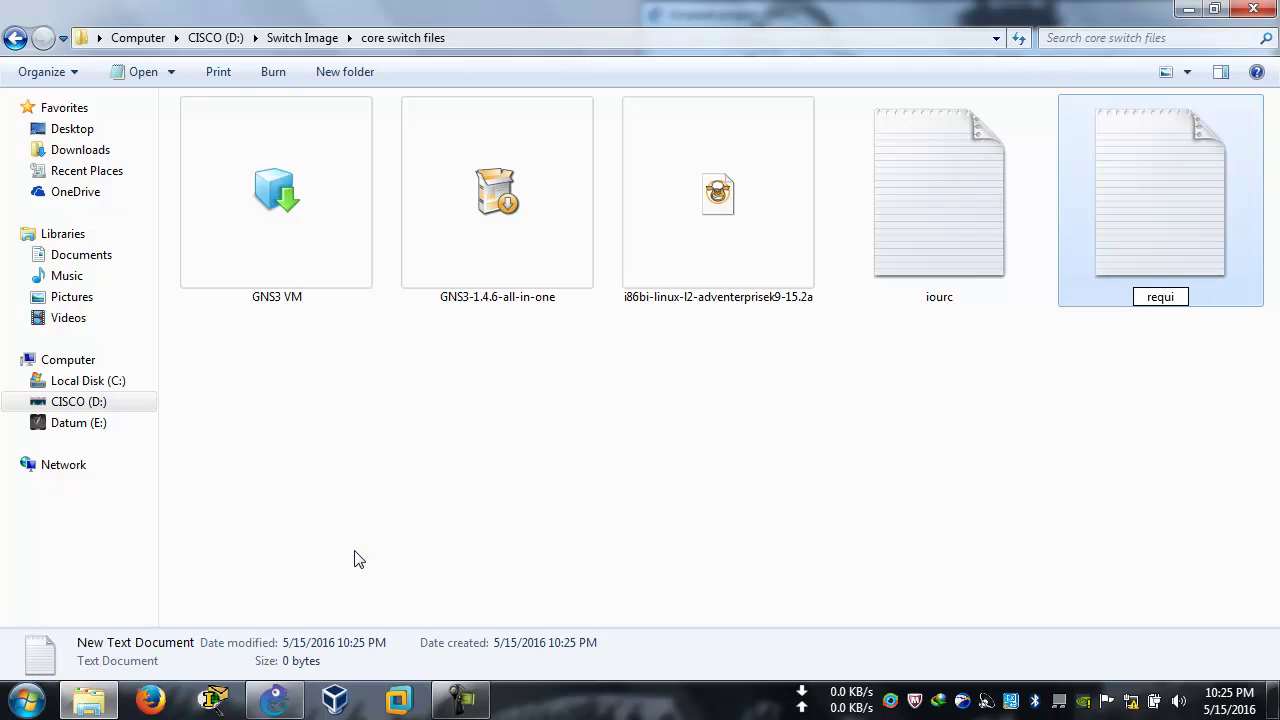
{"action": "type", "text": "."}
{"action": "key", "text": "Return"}
{"action": "key", "text": "Return"}
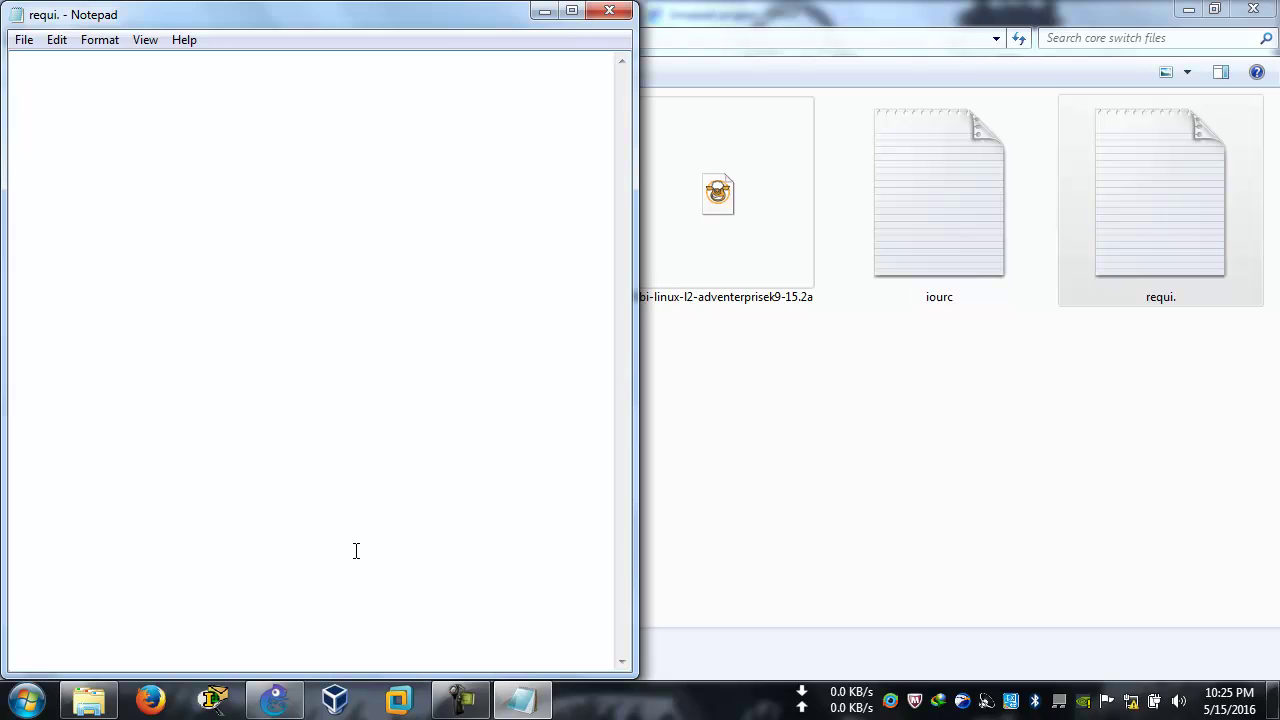
Step: Type 'CLI of a switch' with items: gns3 1.4.6, VMware installed, gns3 vm file, cisco ios file, iourc lice
{"action": "type", "text": "CLI of a switch  "}
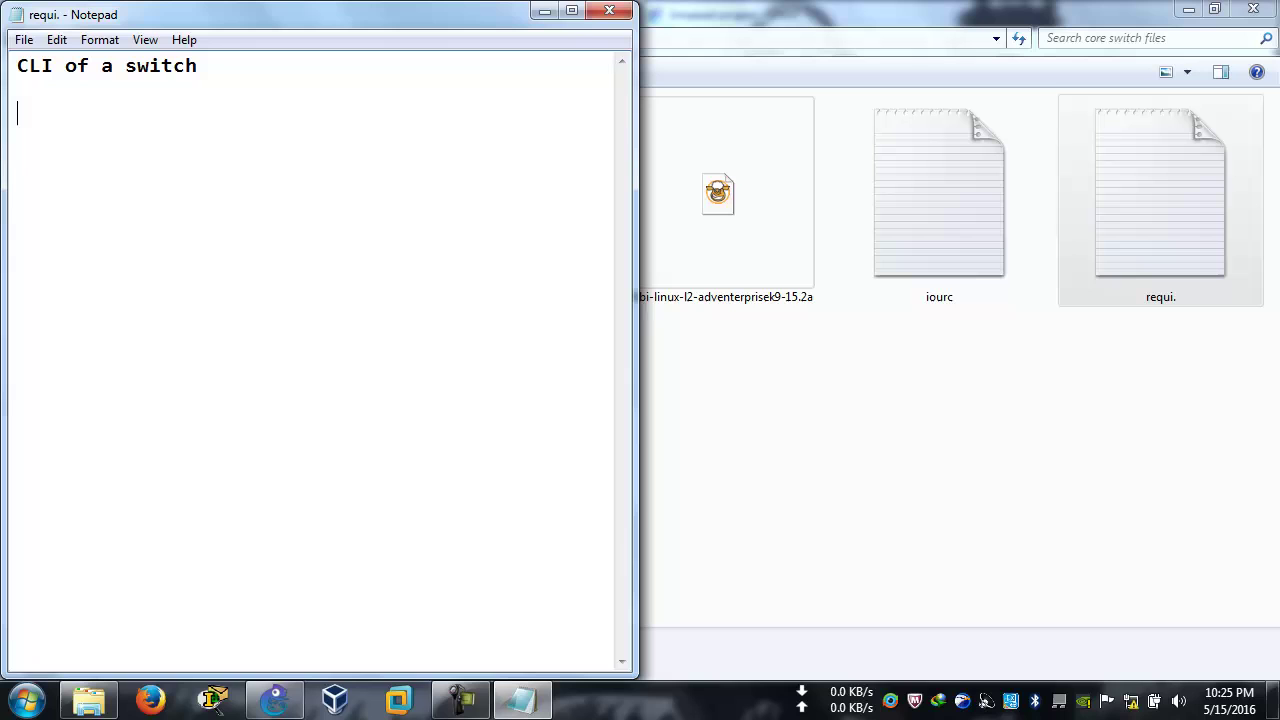
{"action": "type", "text": "1.gns3 1.4.6"}
{"action": "key", "text": "Return"}
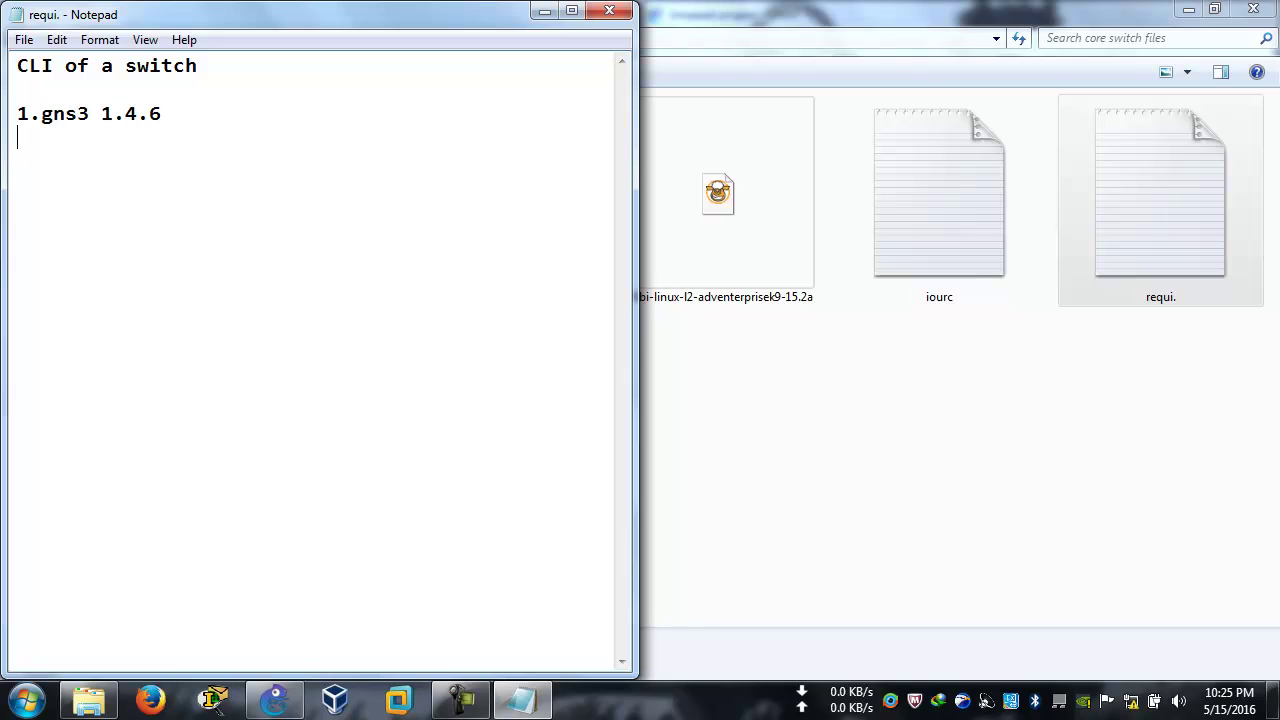
{"action": "type", "text": "2. VMware i"}
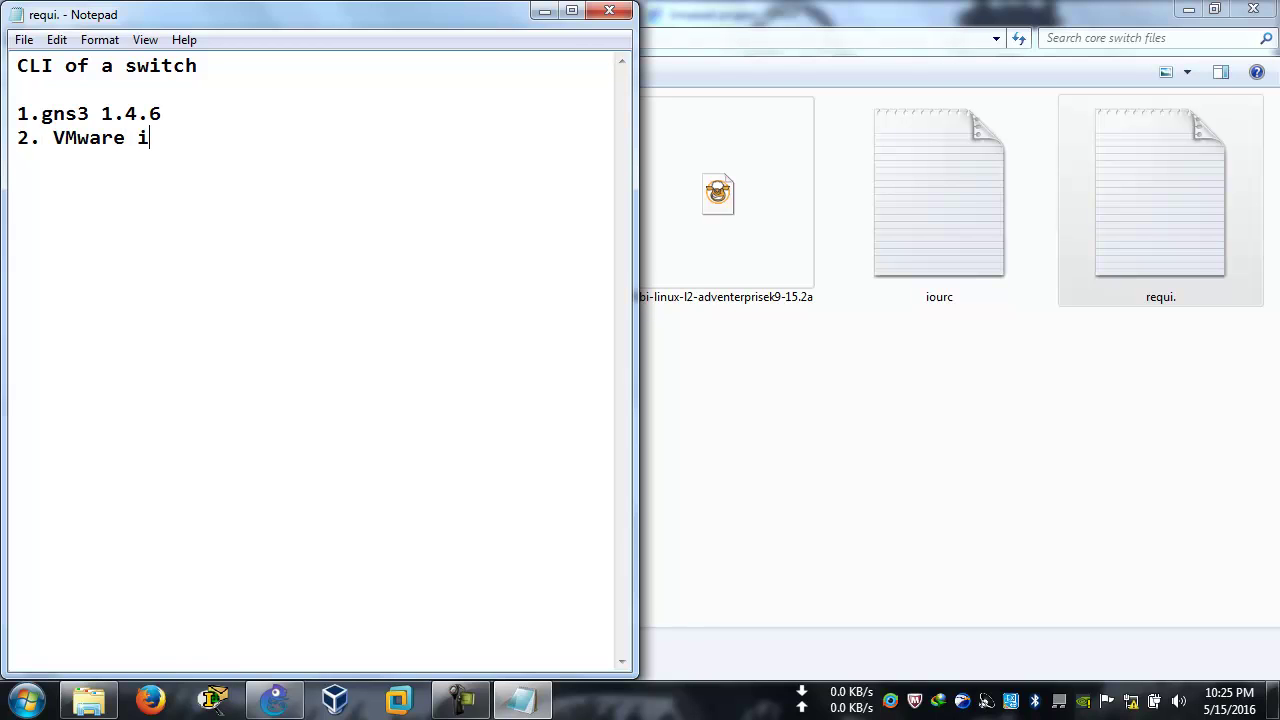
{"action": "type", "text": "nstalled"}
{"action": "key", "text": "Return"}
{"action": "type", "text": "3."}
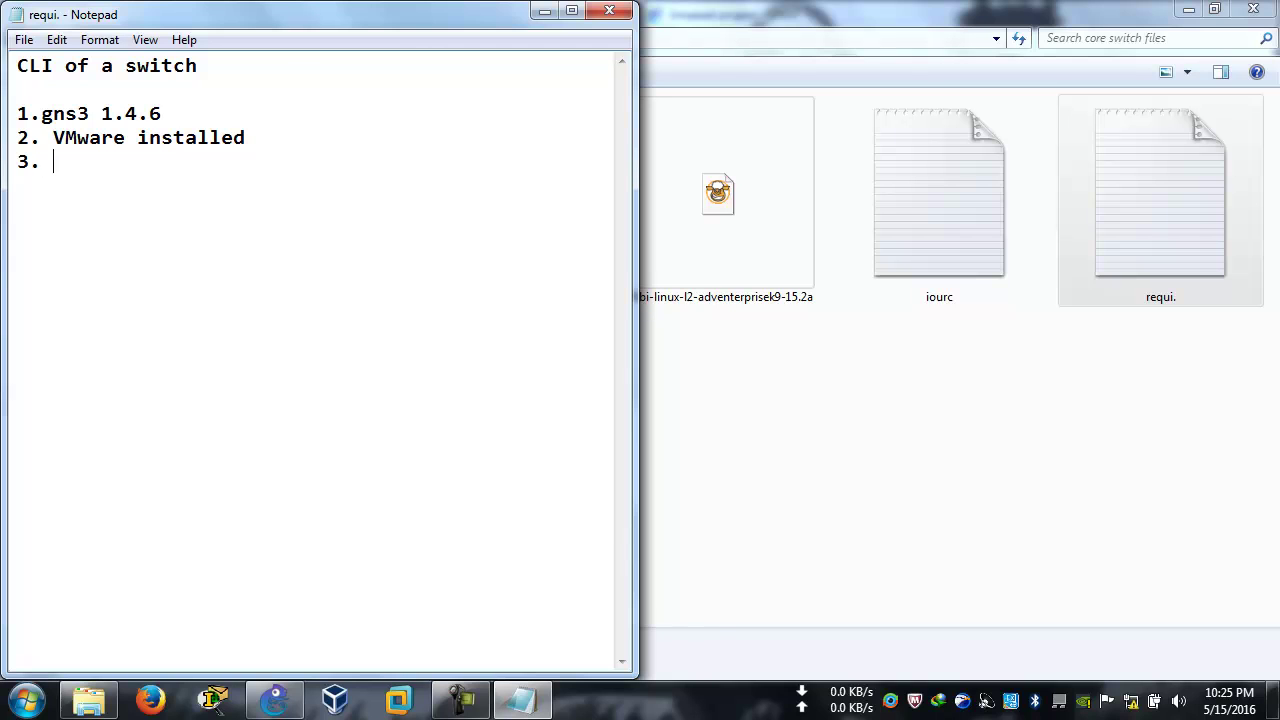
{"action": "type", "text": " gns3 vm file"}
{"action": "key", "text": "Return"}
{"action": "type", "text": "4.  "}
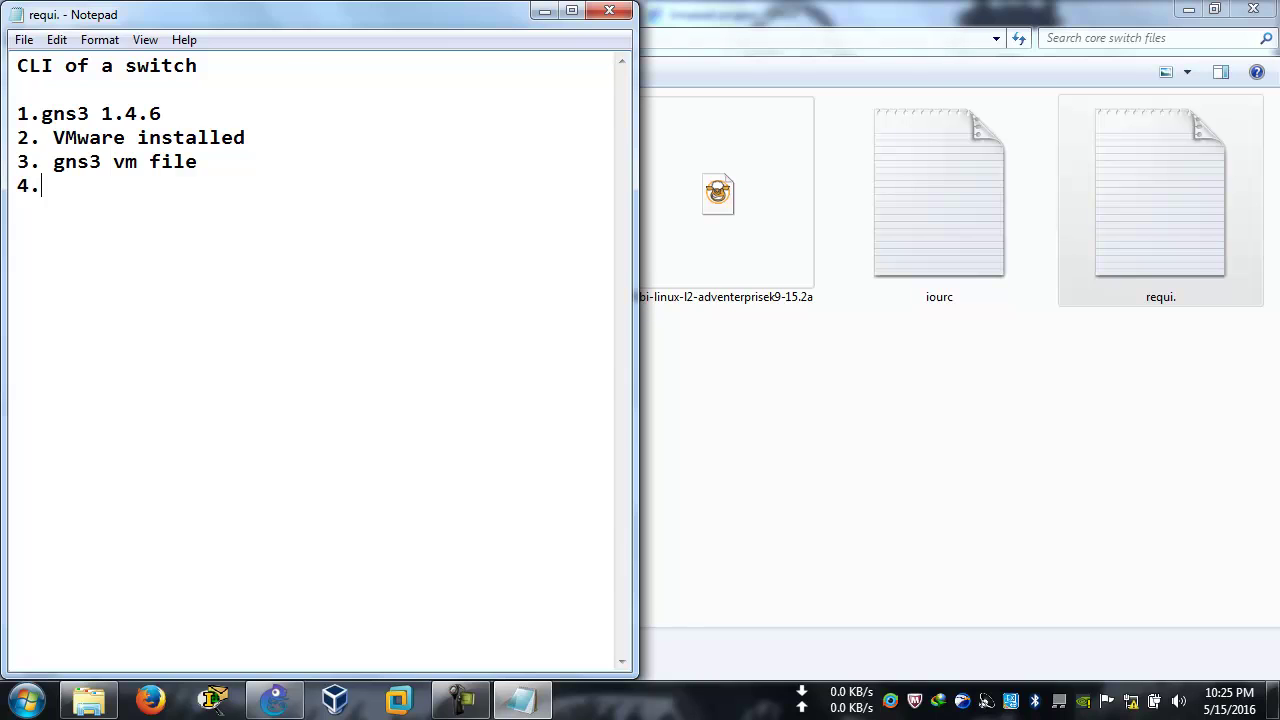
{"action": "type", "text": "cisco ios file "}
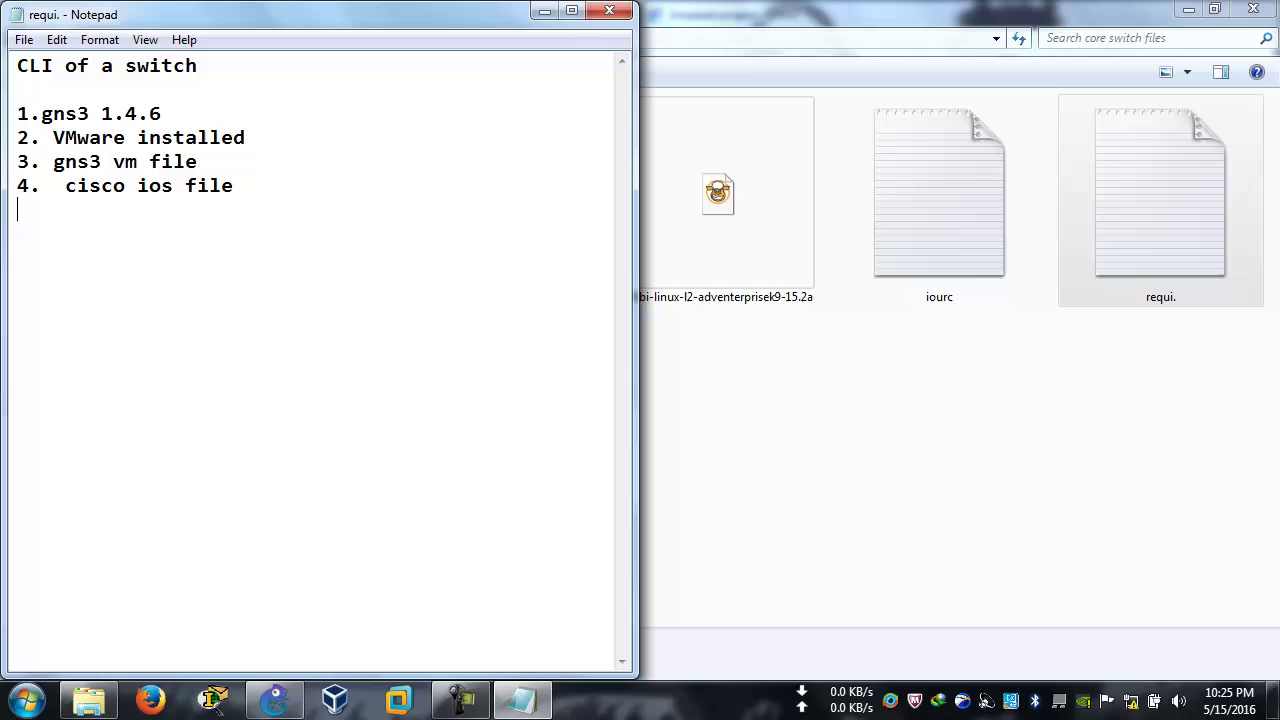
{"action": "type", "text": " iourc lice."}
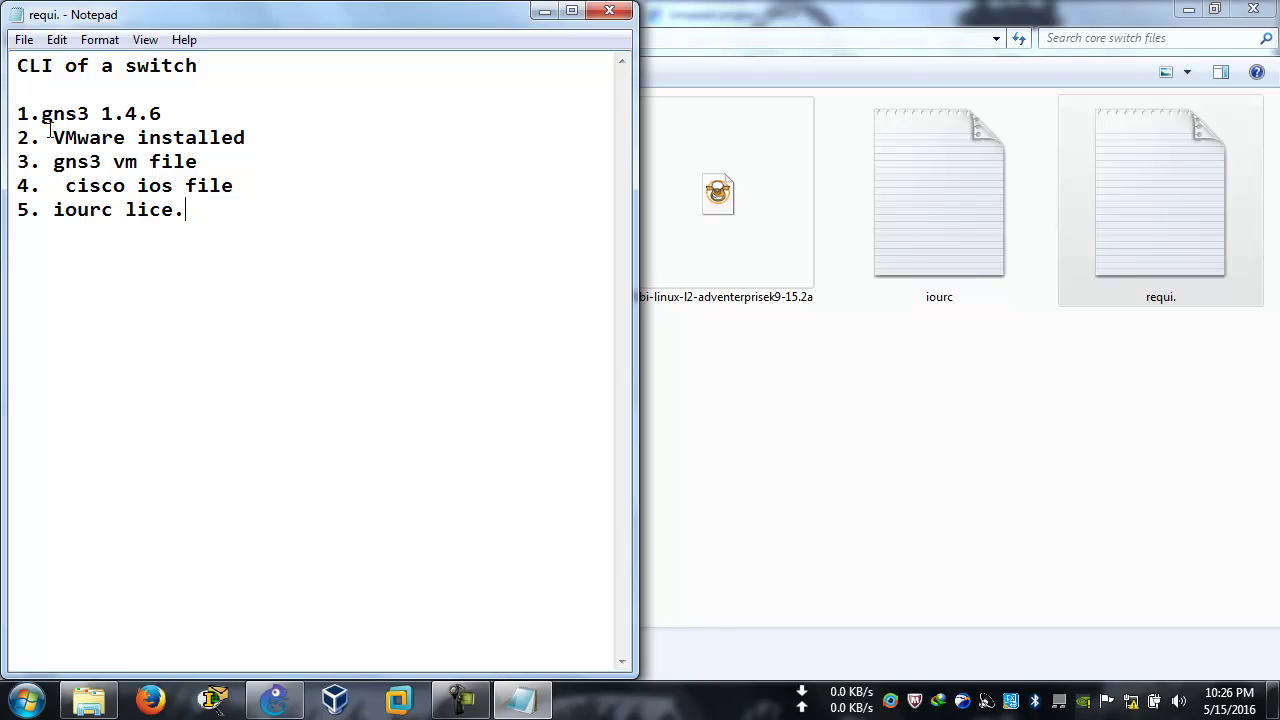
Step: Highlight each of the five requirement lines in turn
{"action": "left_click_drag", "start_coordinate": [21, 112], "coordinate": [198, 118]}
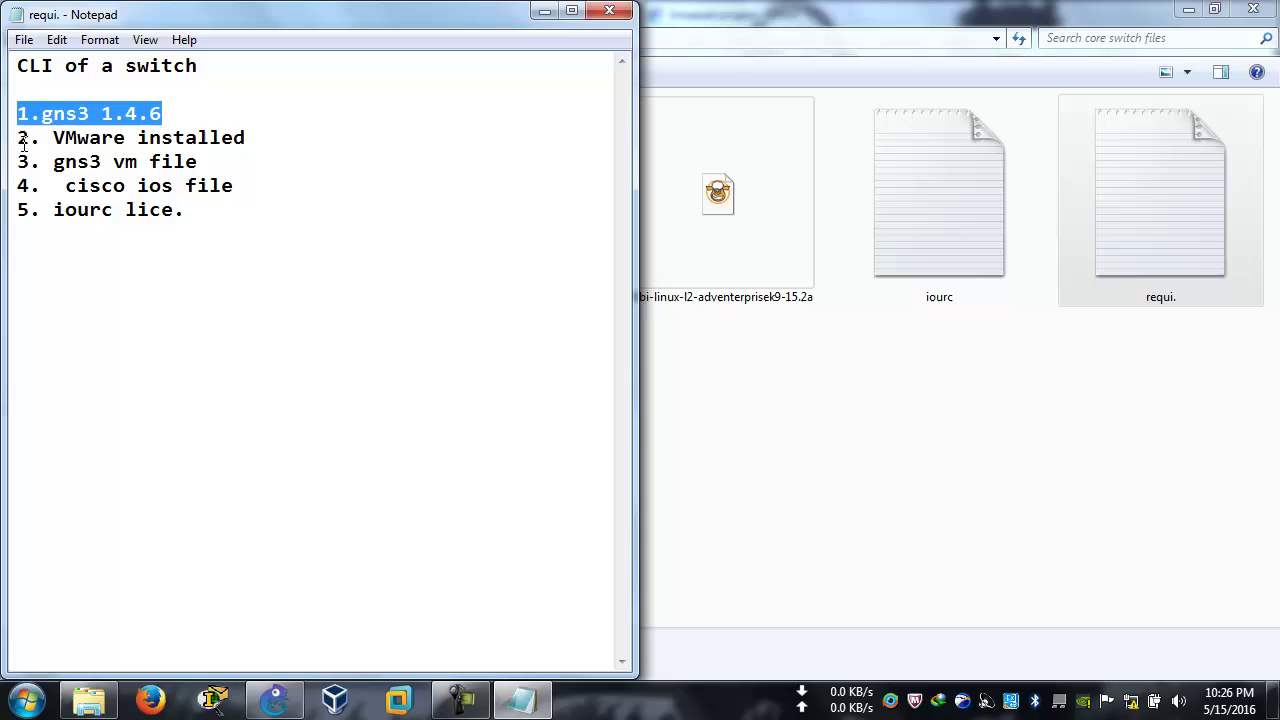
{"action": "left_click_drag", "start_coordinate": [18, 140], "coordinate": [285, 142]}
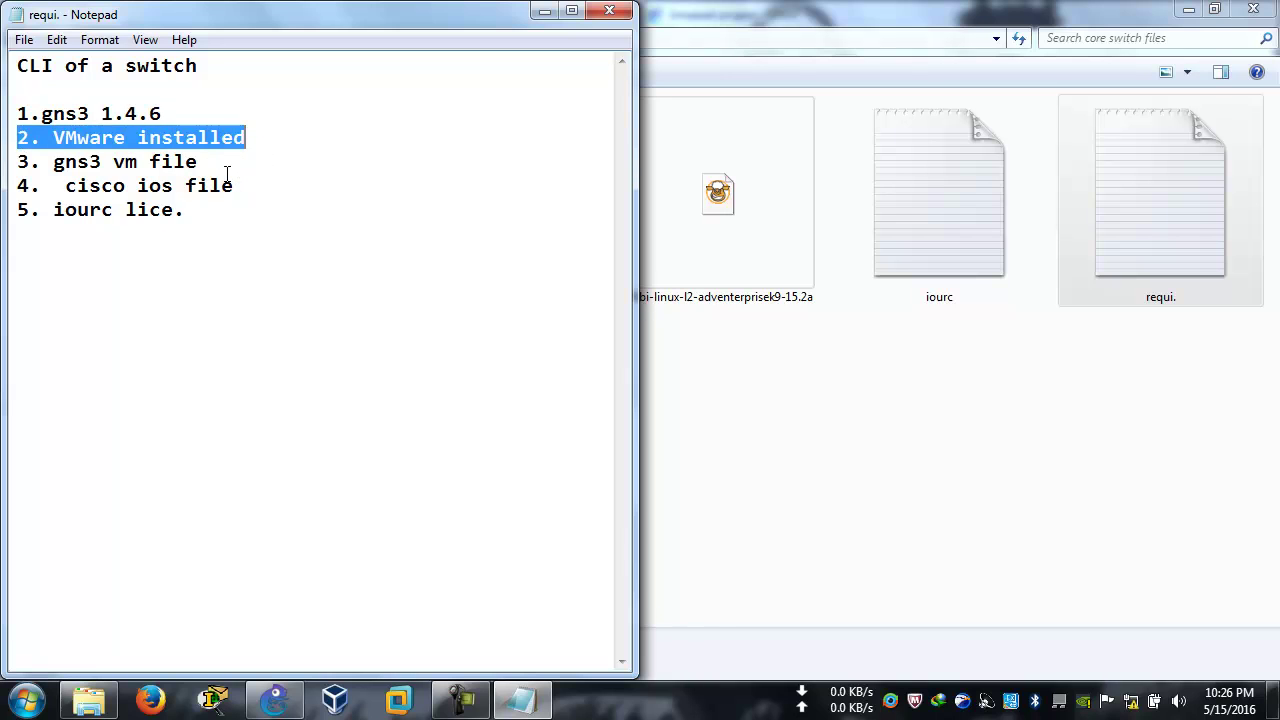
{"action": "left_click_drag", "start_coordinate": [199, 163], "coordinate": [112, 163]}
{"action": "left_click_drag", "start_coordinate": [246, 187], "coordinate": [90, 187]}
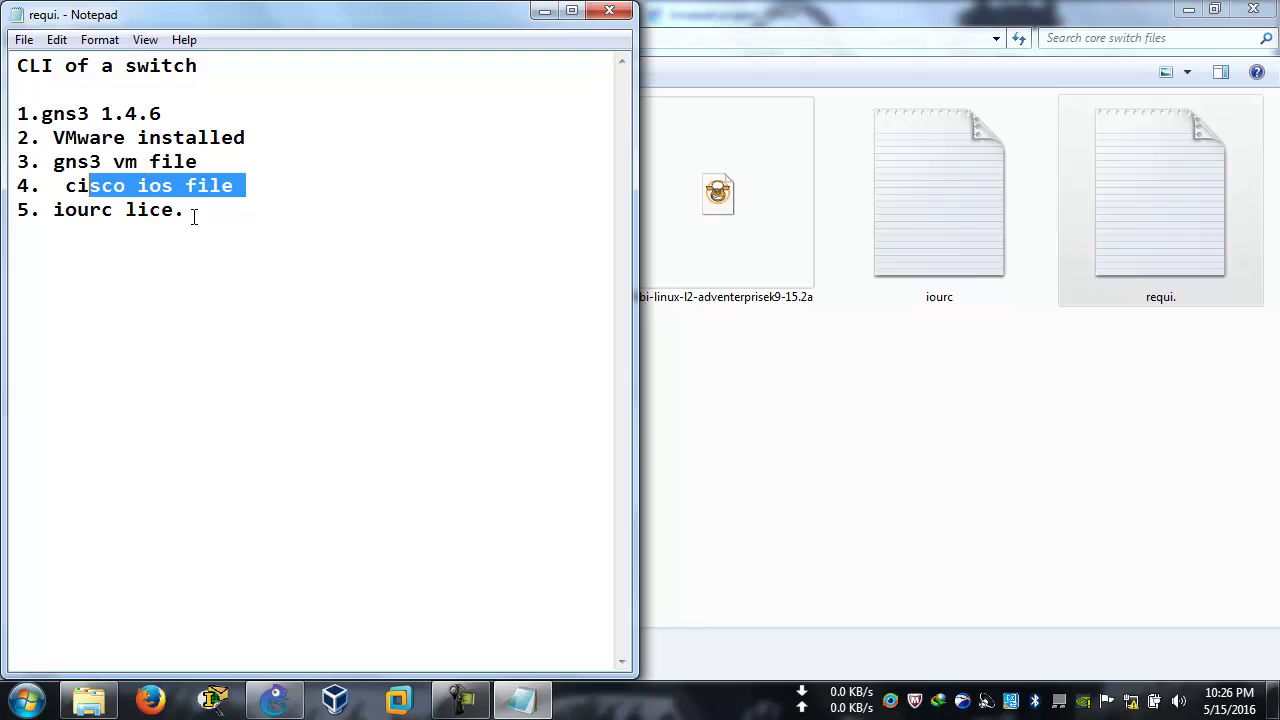
{"action": "left_click_drag", "start_coordinate": [194, 218], "coordinate": [38, 220]}
Step: Hide Notepad, refresh the folder, and show the context menu for the GNS3 VM file
{"action": "left_click", "coordinate": [544, 11]}
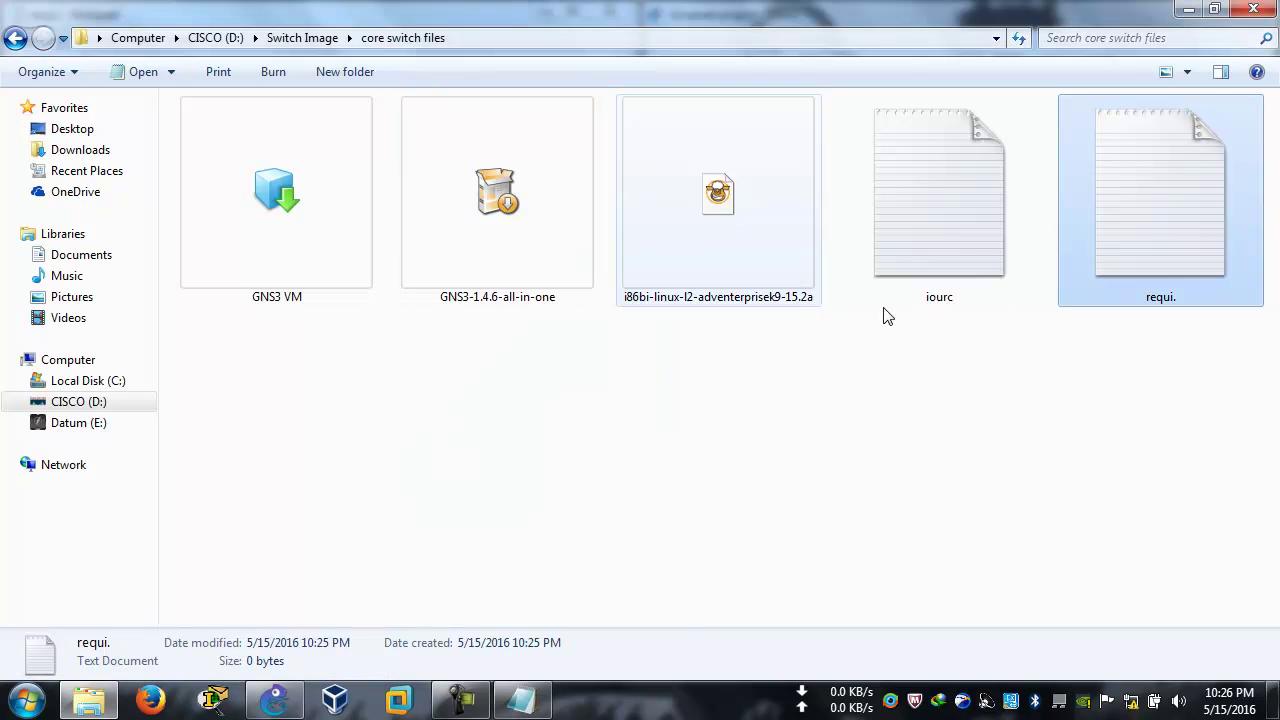
{"action": "left_click_drag", "start_coordinate": [1166, 424], "coordinate": [250, 209]}
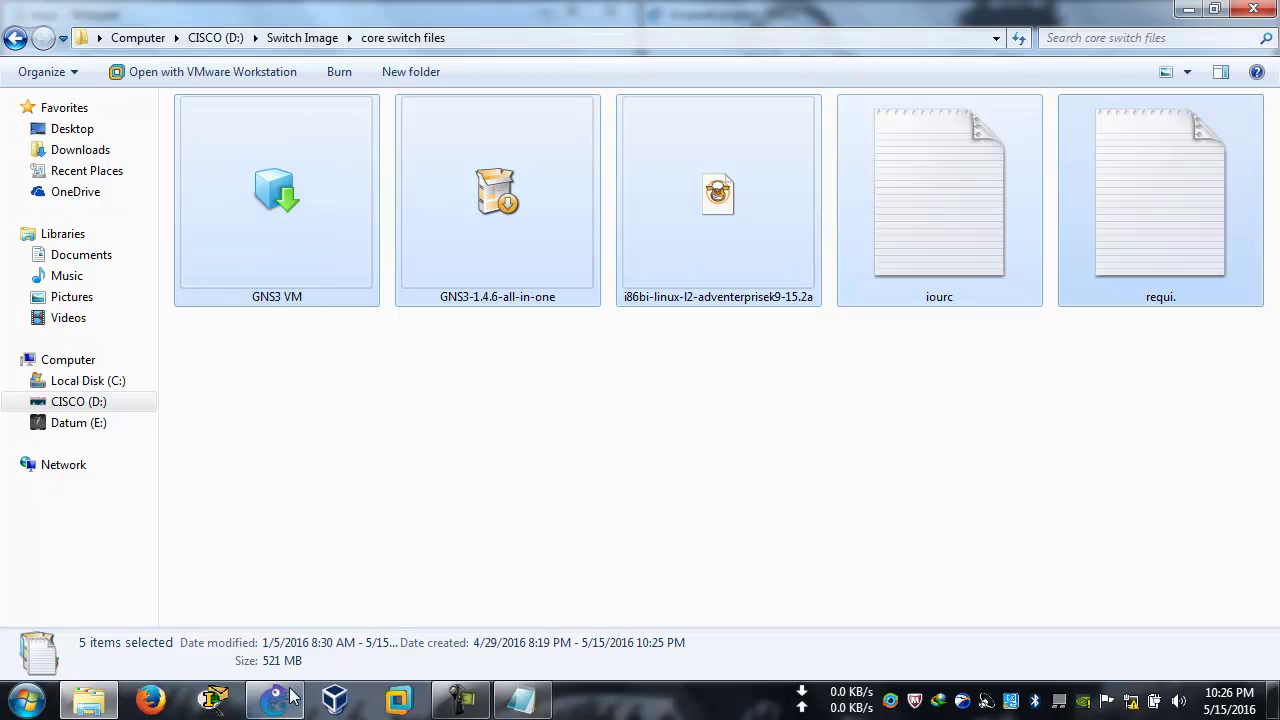
{"action": "left_click", "coordinate": [360, 413]}
{"action": "right_click", "coordinate": [360, 413]}
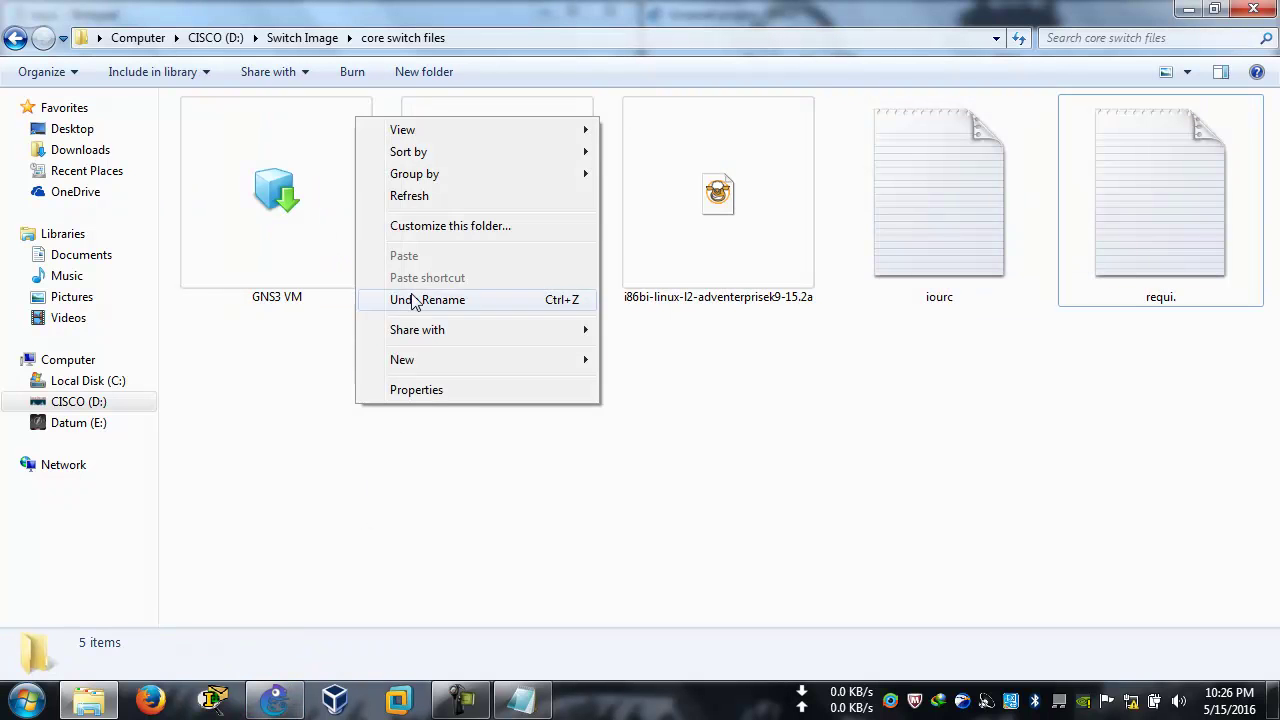
{"action": "left_click", "coordinate": [429, 203]}
{"action": "left_click", "coordinate": [339, 270]}
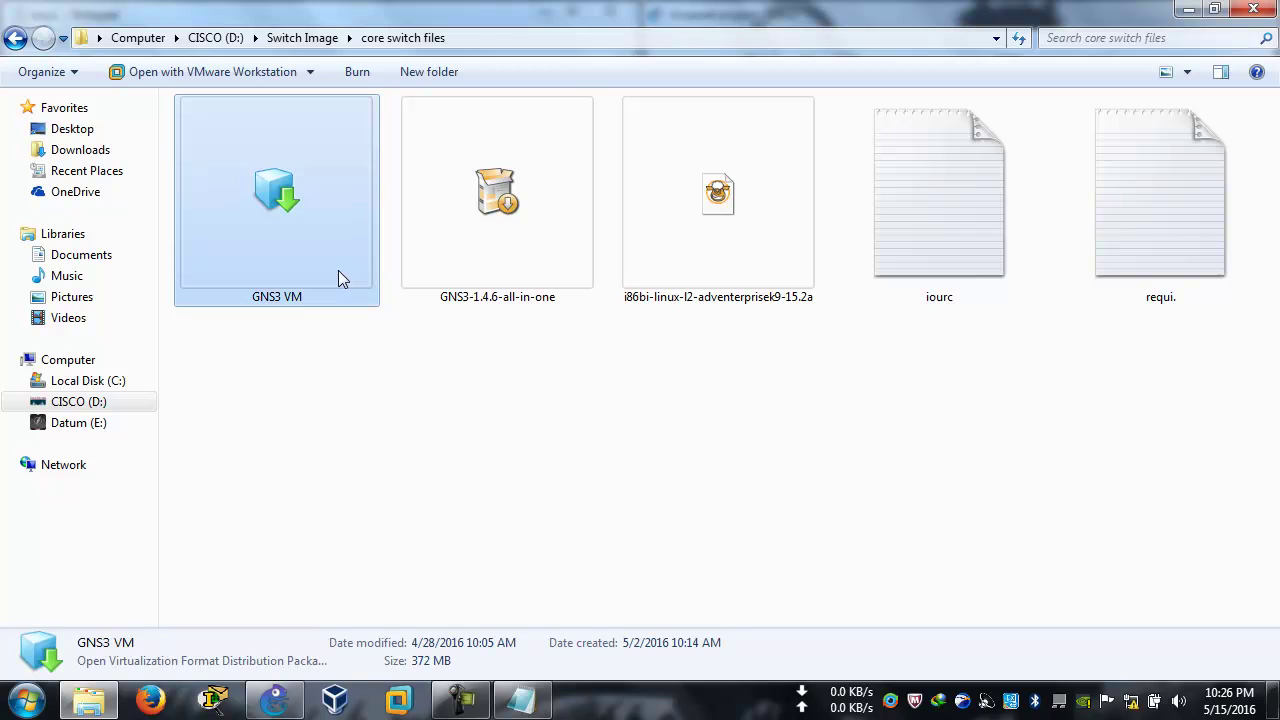
{"action": "right_click", "coordinate": [292, 294]}
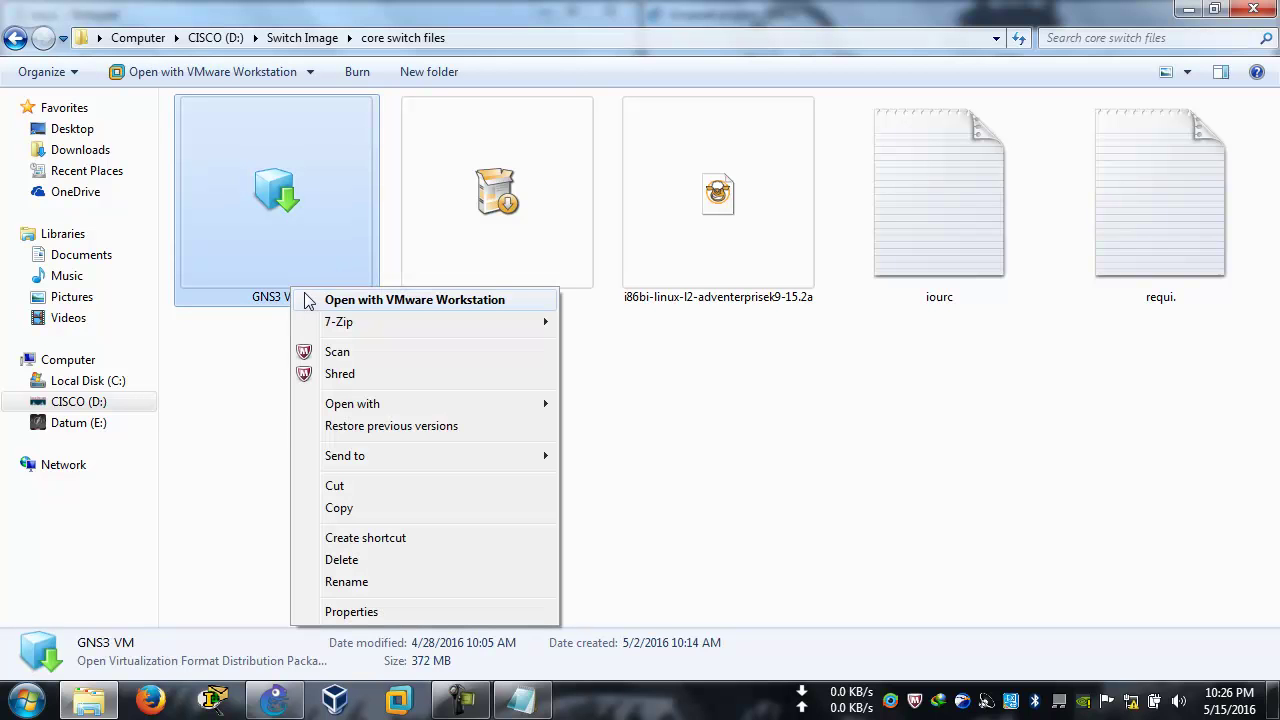
Step: Open GNS3 VM in VMware Workstation, rename it GNS3_VM, and start the import
{"action": "left_click", "coordinate": [451, 310]}
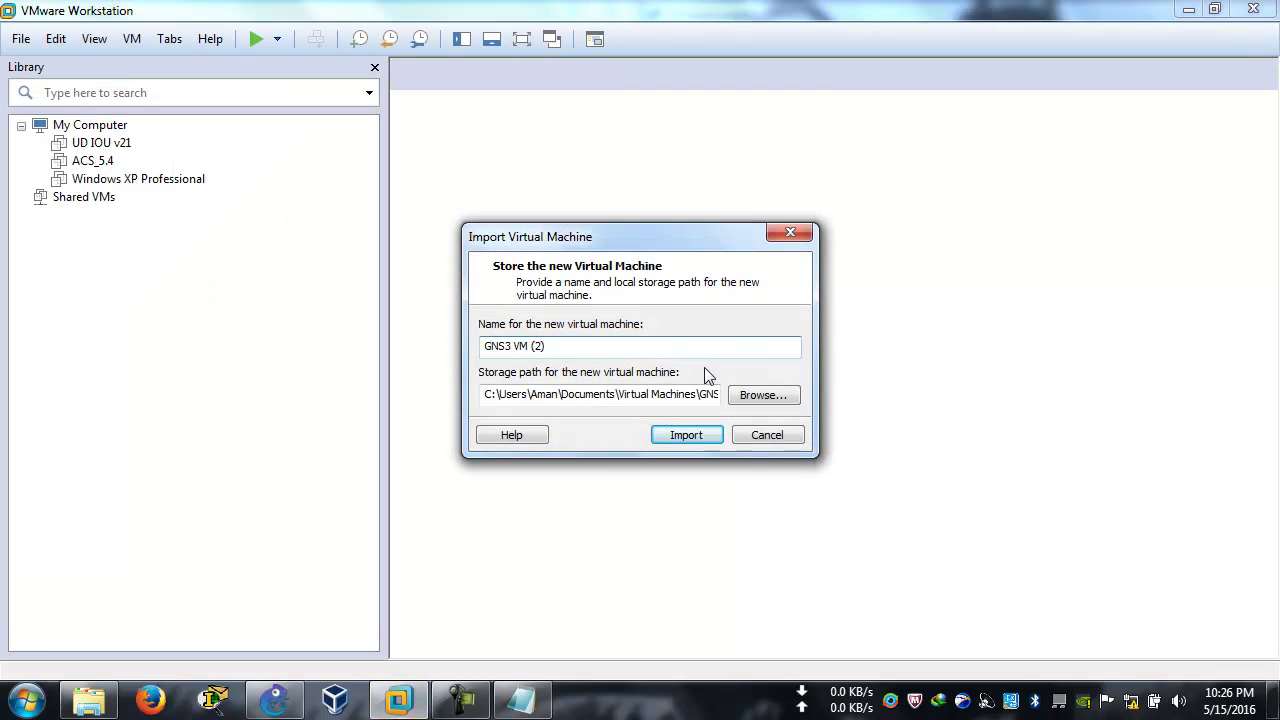
{"action": "double_click", "coordinate": [538, 346]}
{"action": "key", "text": "BackSpace"}
{"action": "key", "text": "Left"}
{"action": "key", "text": "Left"}
{"action": "key", "text": "Left"}
{"action": "key", "text": "Left"}
{"action": "key", "text": "Delete"}
{"action": "type", "text": "_"}
{"action": "left_click", "coordinate": [686, 435]}
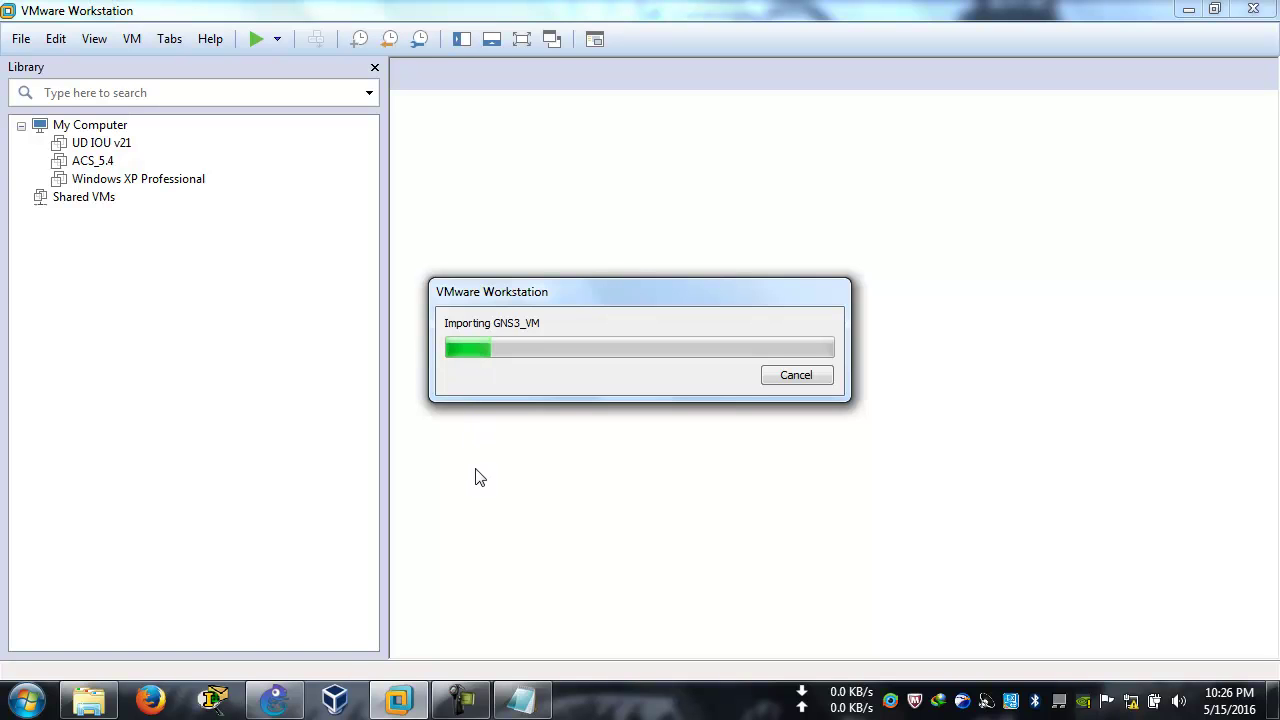
{"action": "left_click", "coordinate": [275, 700]}
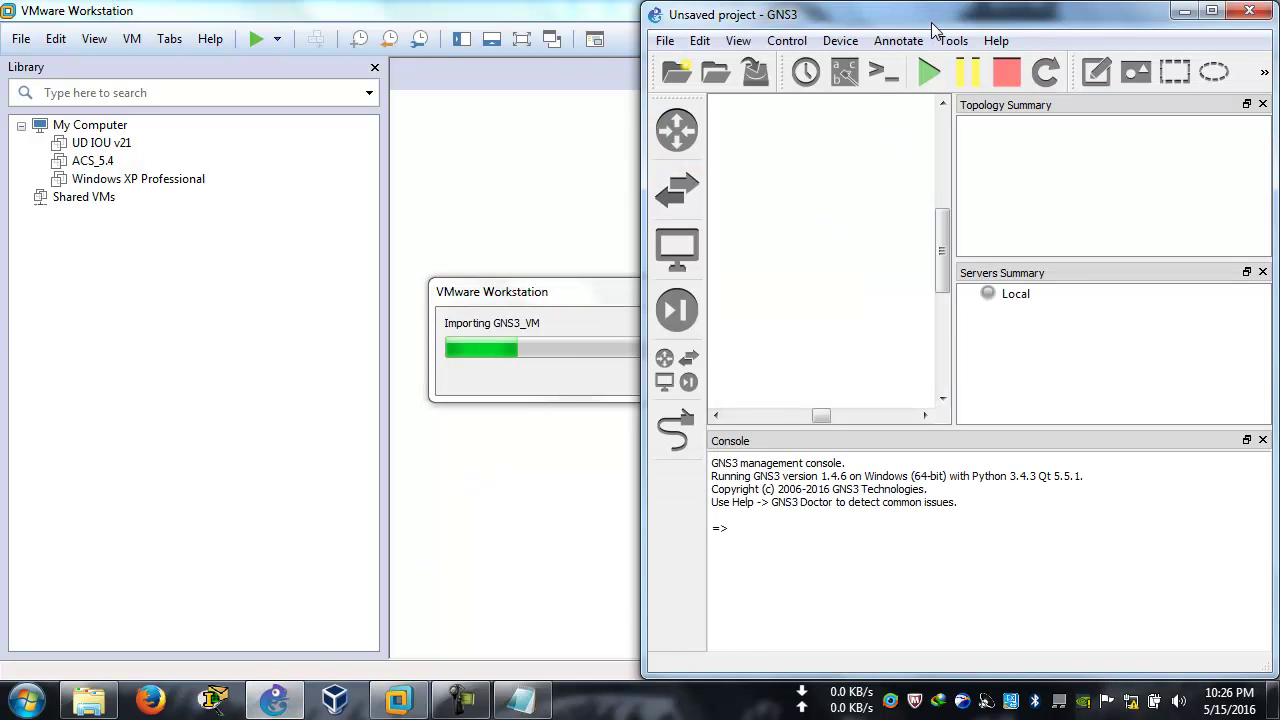
Step: Maximize GNS3, browse the available routers, then minimize it to check import progress
{"action": "left_click_drag", "start_coordinate": [933, 22], "coordinate": [867, 2]}
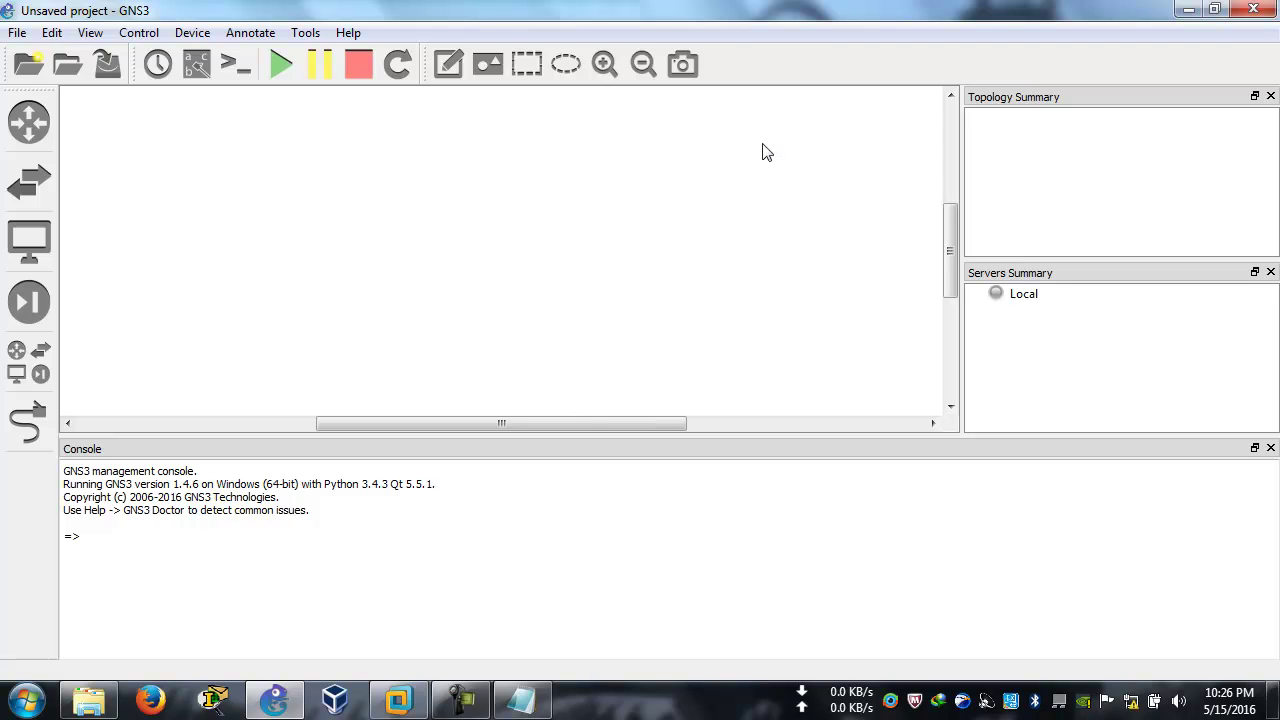
{"action": "left_click", "coordinate": [27, 140]}
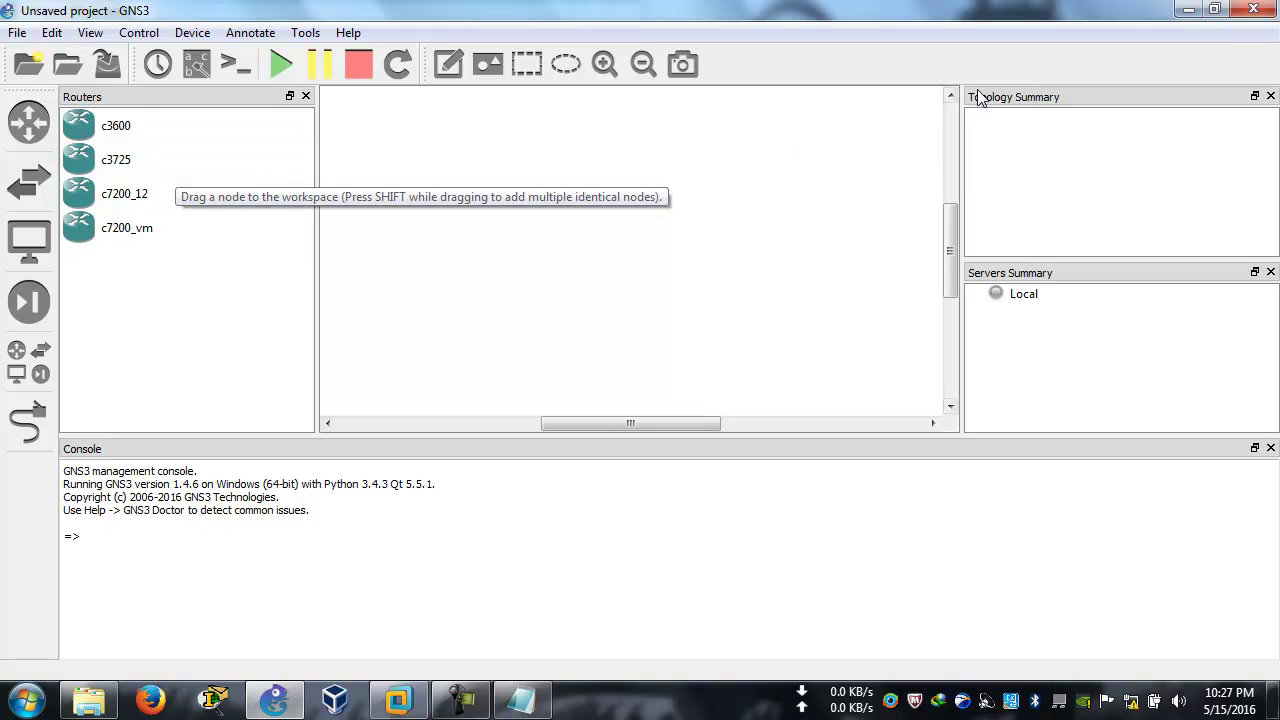
{"action": "left_click", "coordinate": [1188, 10]}
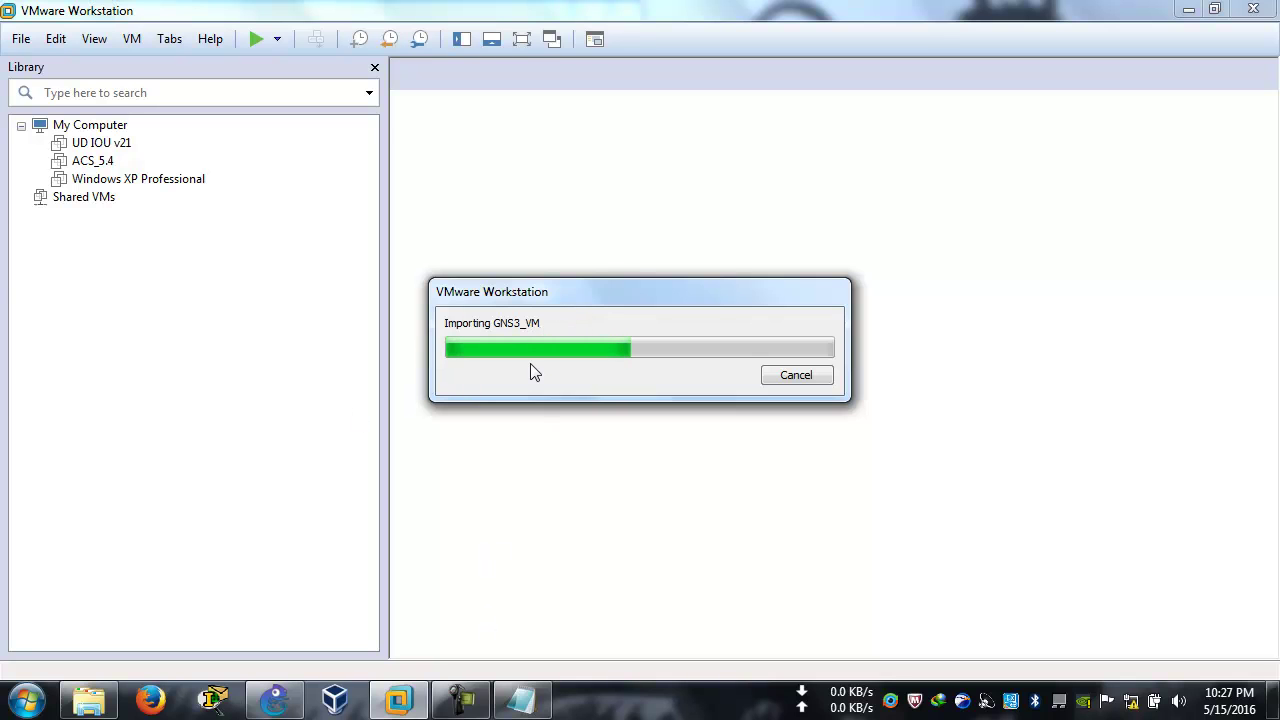
Step: Refresh the Explorer folder, select the i86bi switch image and iourc file, then return to GNS3
{"action": "left_click", "coordinate": [88, 700]}
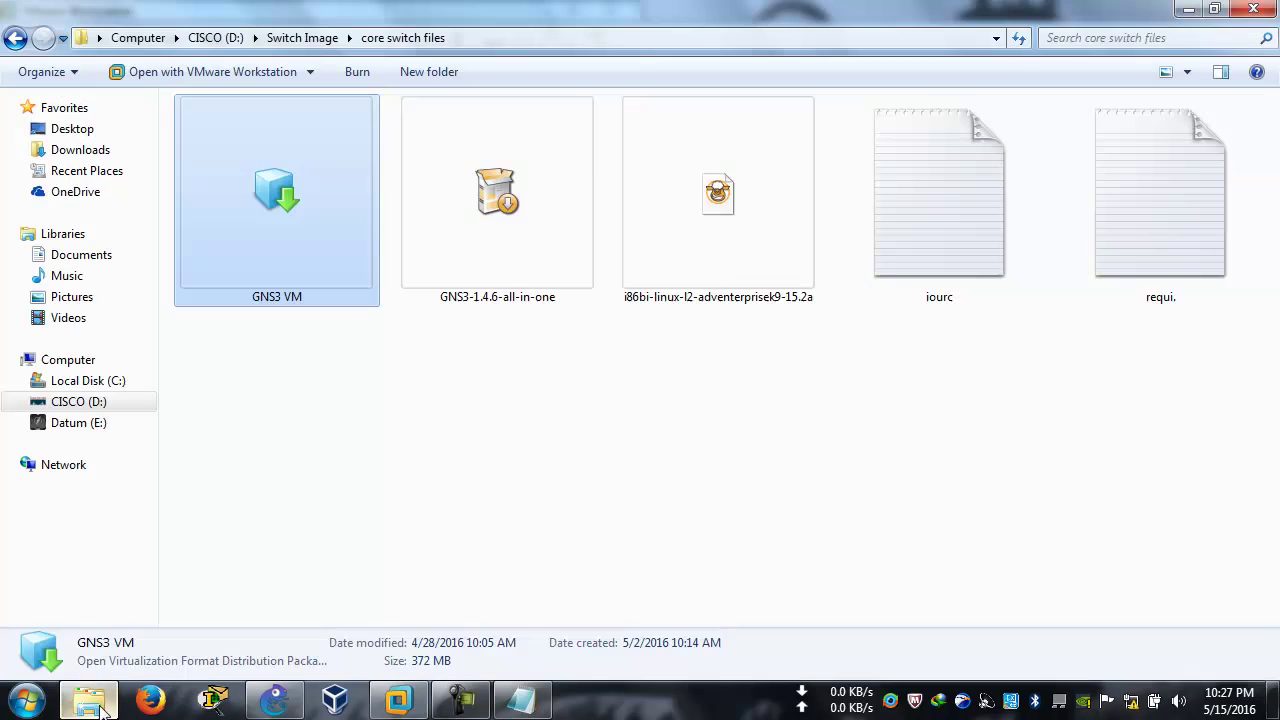
{"action": "right_click", "coordinate": [470, 472]}
{"action": "left_click", "coordinate": [528, 256]}
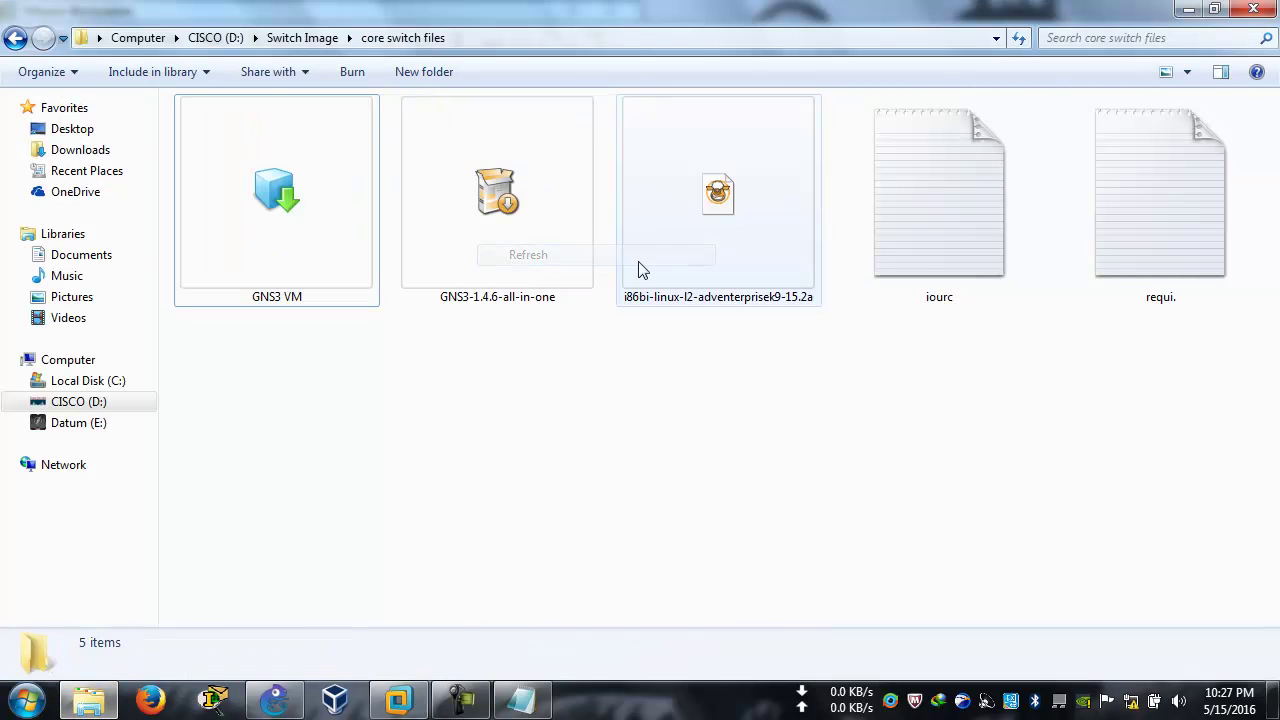
{"action": "left_click", "coordinate": [659, 258]}
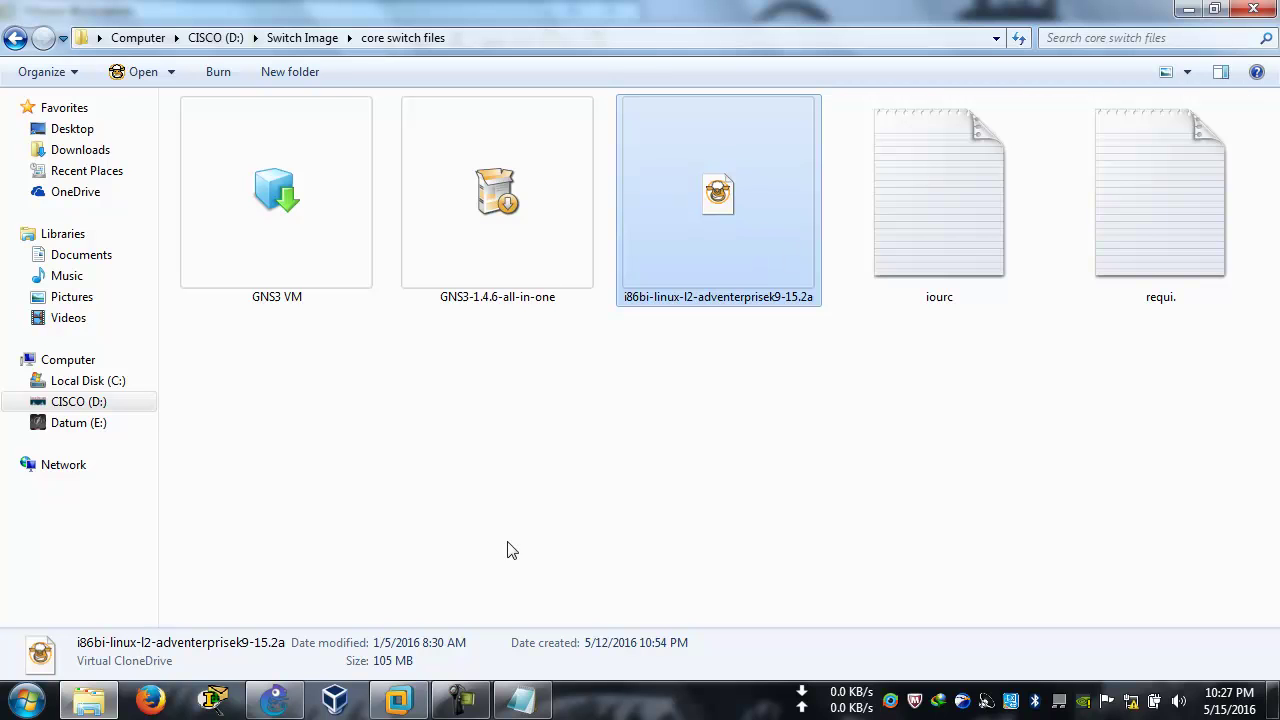
{"action": "left_click_drag", "start_coordinate": [955, 300], "coordinate": [921, 236]}
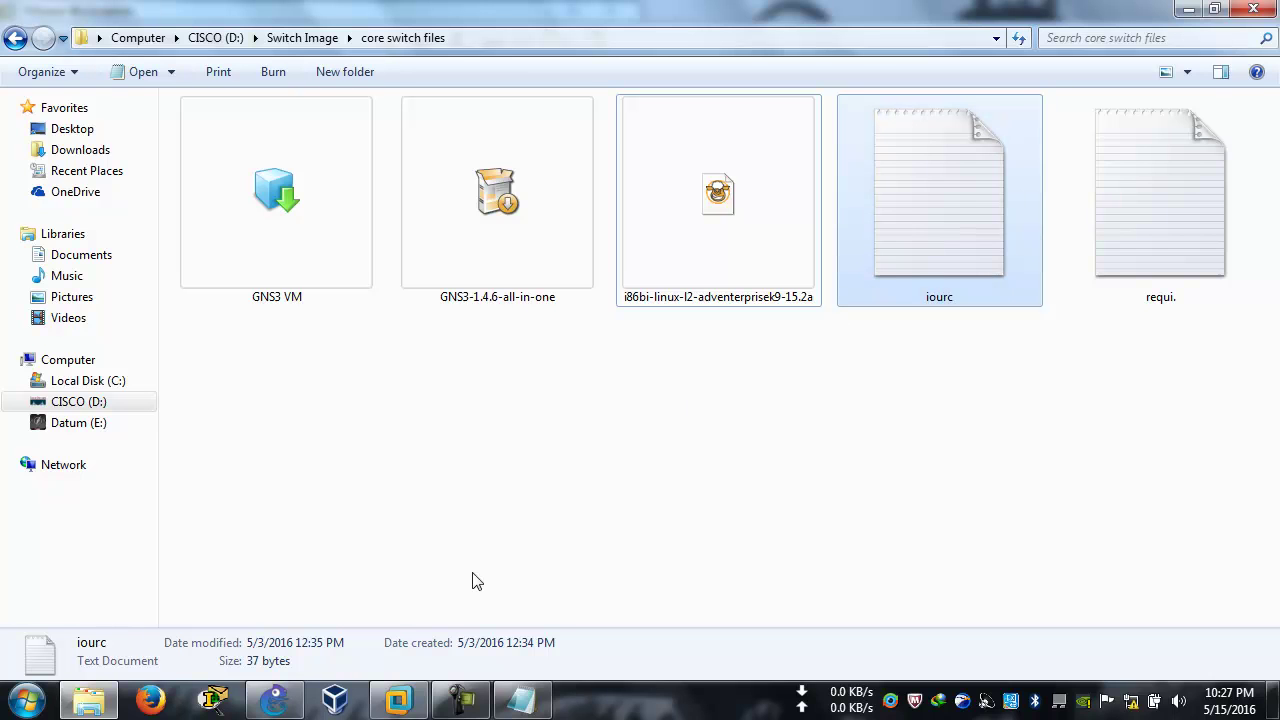
{"action": "left_click", "coordinate": [275, 700]}
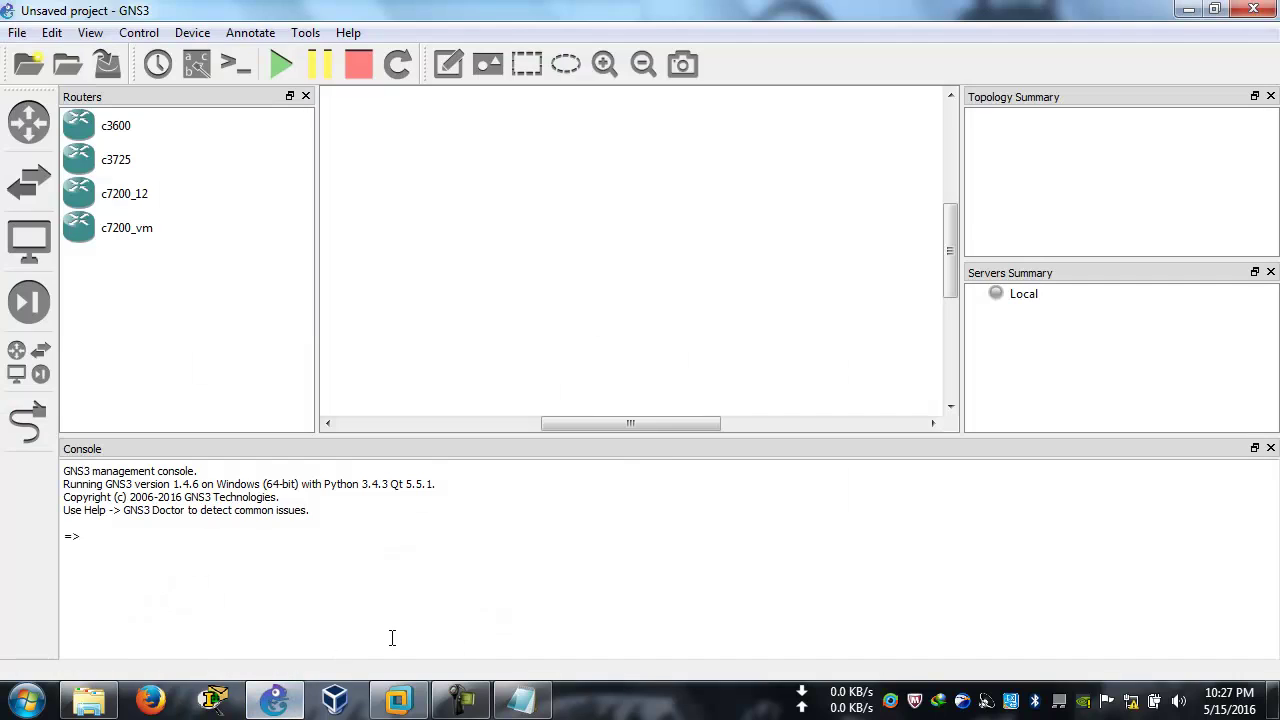
Step: Bring up VMware Workstation, wait for the GNS3_VM import to finish, then close it
{"action": "left_click", "coordinate": [398, 700]}
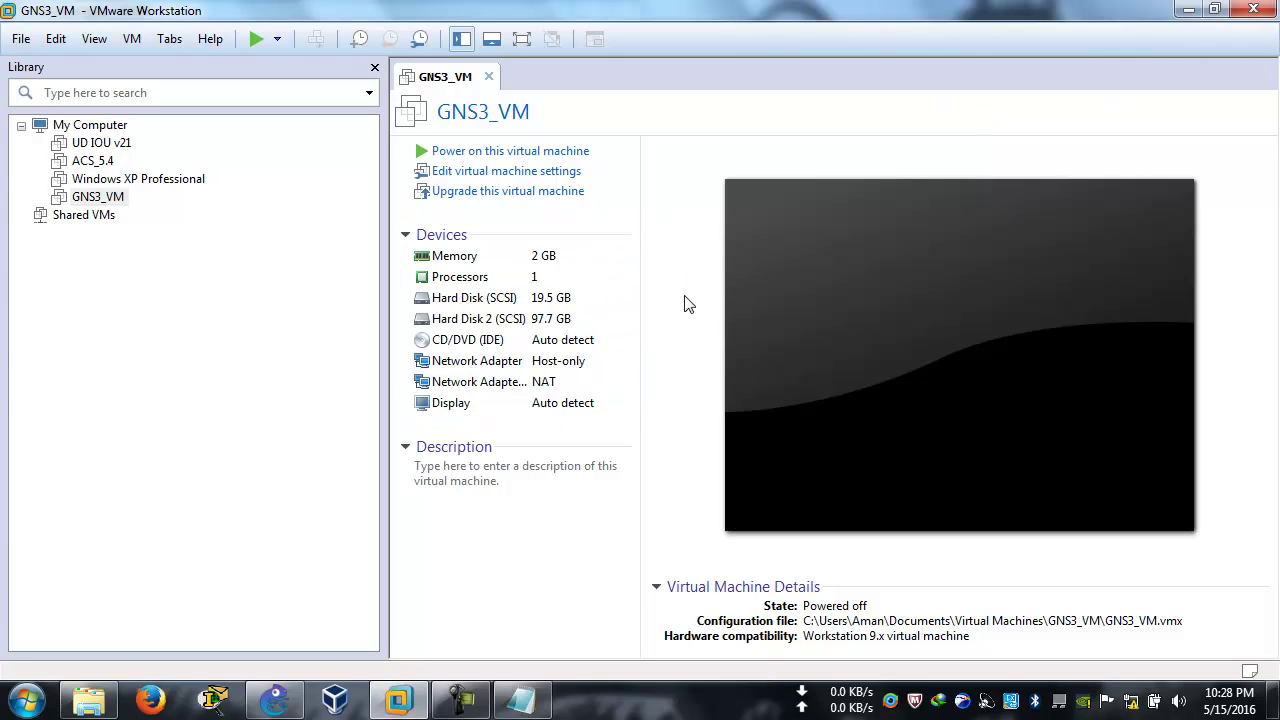
{"action": "left_click", "coordinate": [1251, 10]}
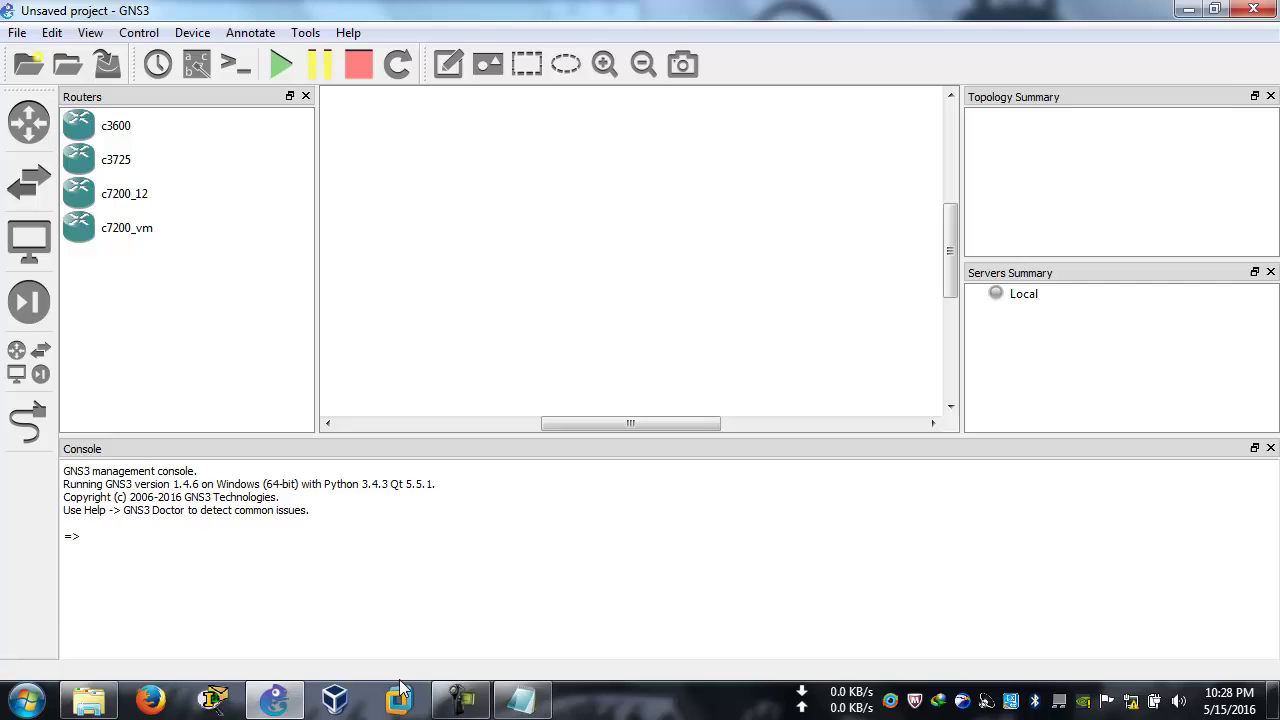
Step: Rearrange the windows, minimizing Explorer and maximizing GNS3 to full screen
{"action": "key", "text": "super+Right"}
{"action": "left_click", "coordinate": [272, 239]}
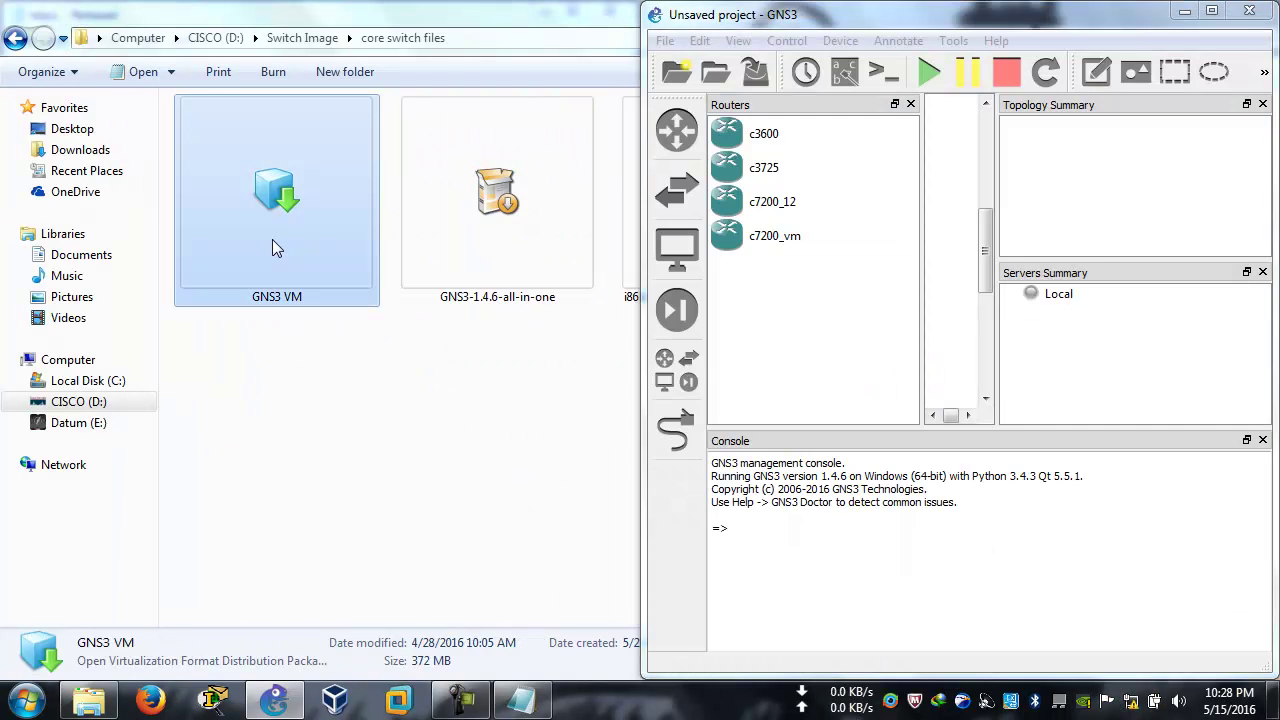
{"action": "key", "text": "super+Up"}
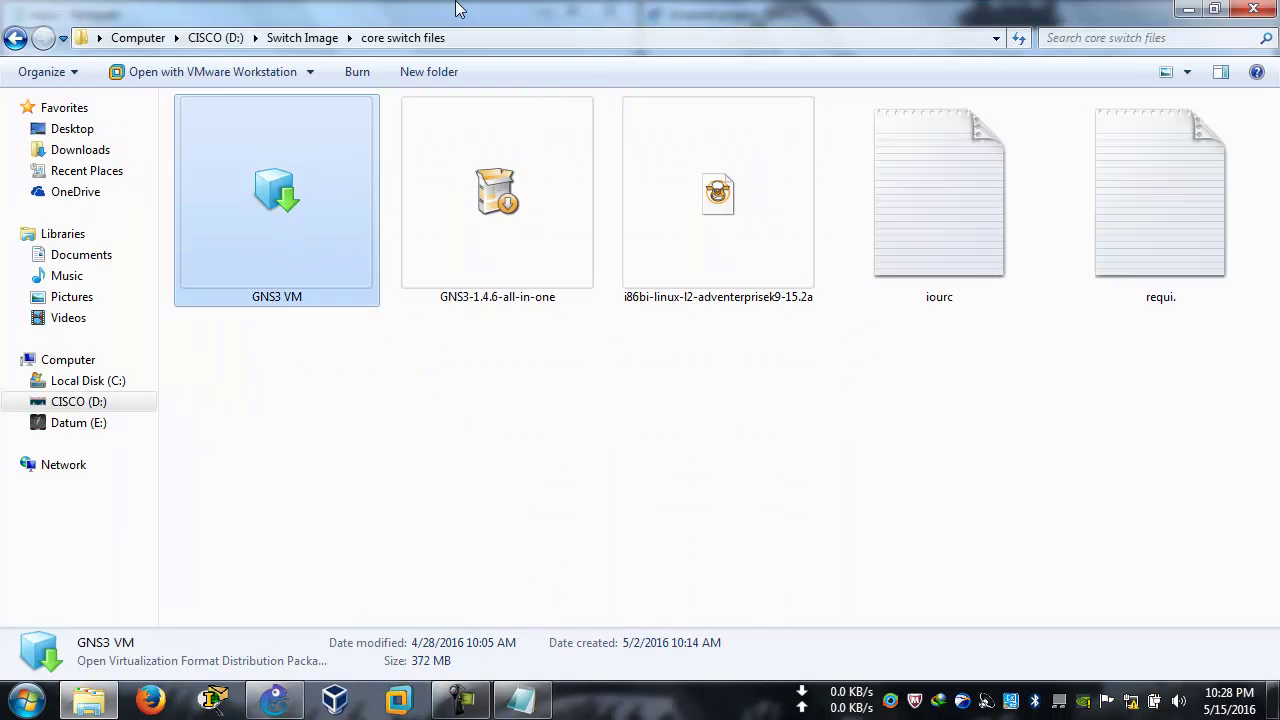
{"action": "left_click", "coordinate": [1188, 9]}
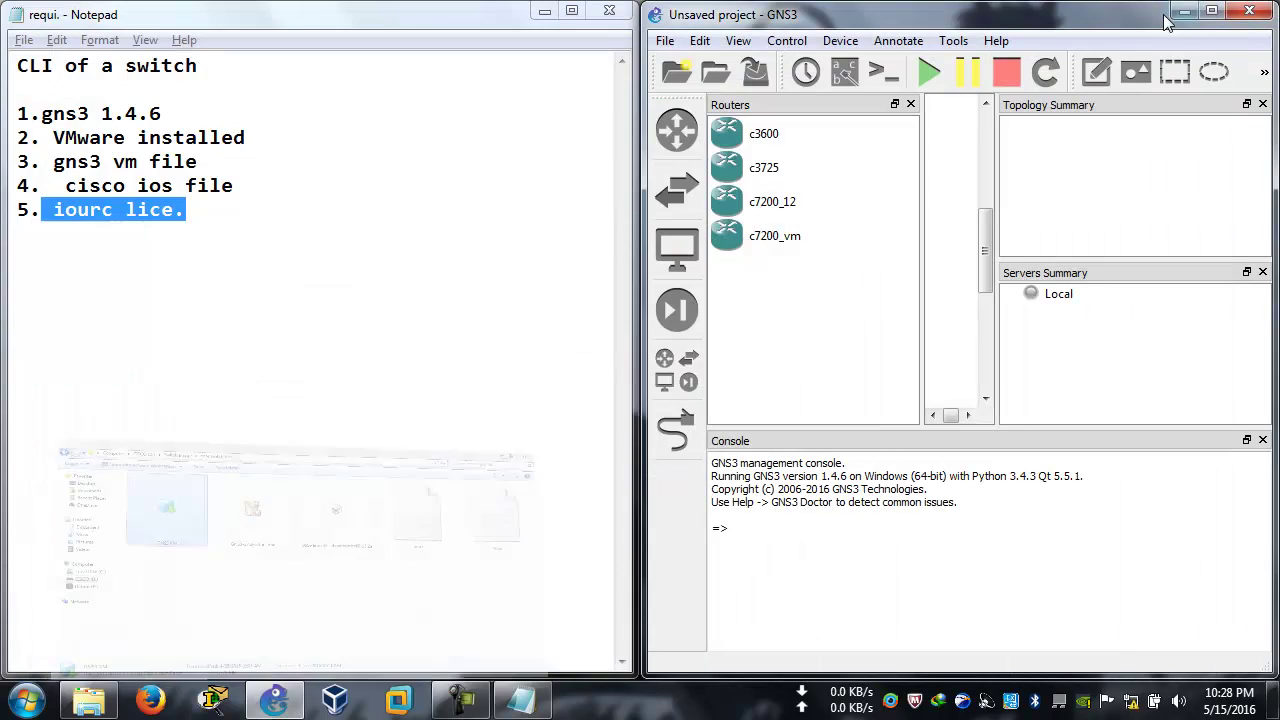
{"action": "double_click", "coordinate": [1094, 20]}
Step: Close the routers panel and confirm via Help > About that GNS3 is version 1.4.6
{"action": "left_click", "coordinate": [29, 122]}
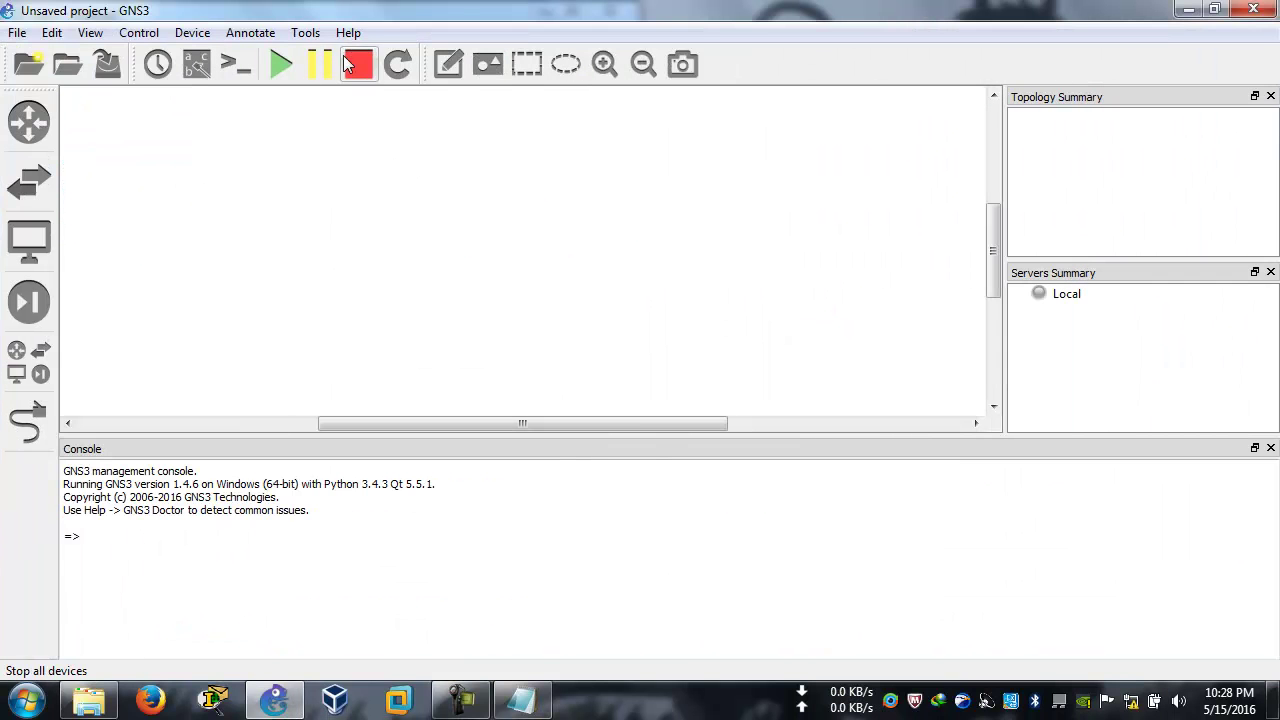
{"action": "left_click", "coordinate": [348, 32]}
{"action": "left_click", "coordinate": [370, 211]}
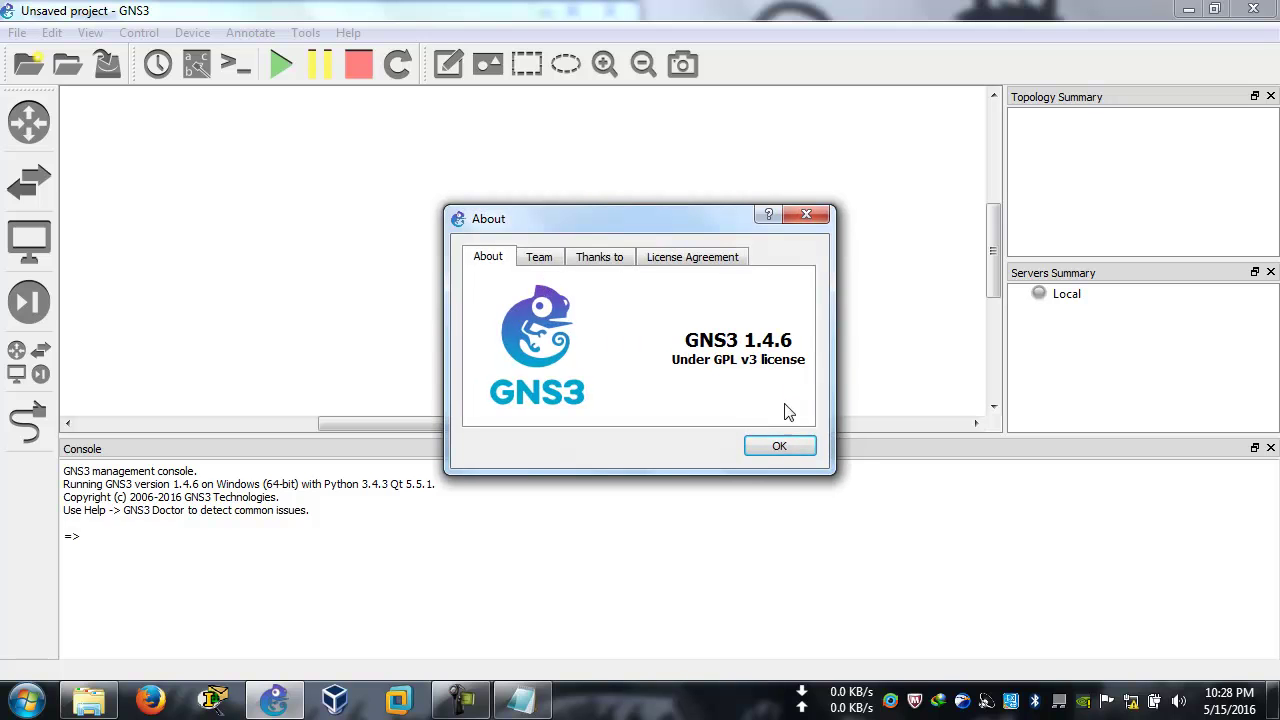
{"action": "left_click", "coordinate": [778, 447]}
Step: Under Server > Local GNS3 VM, enable the local GNS3 VM, running GNS3_VM on VMware
{"action": "left_click", "coordinate": [52, 33]}
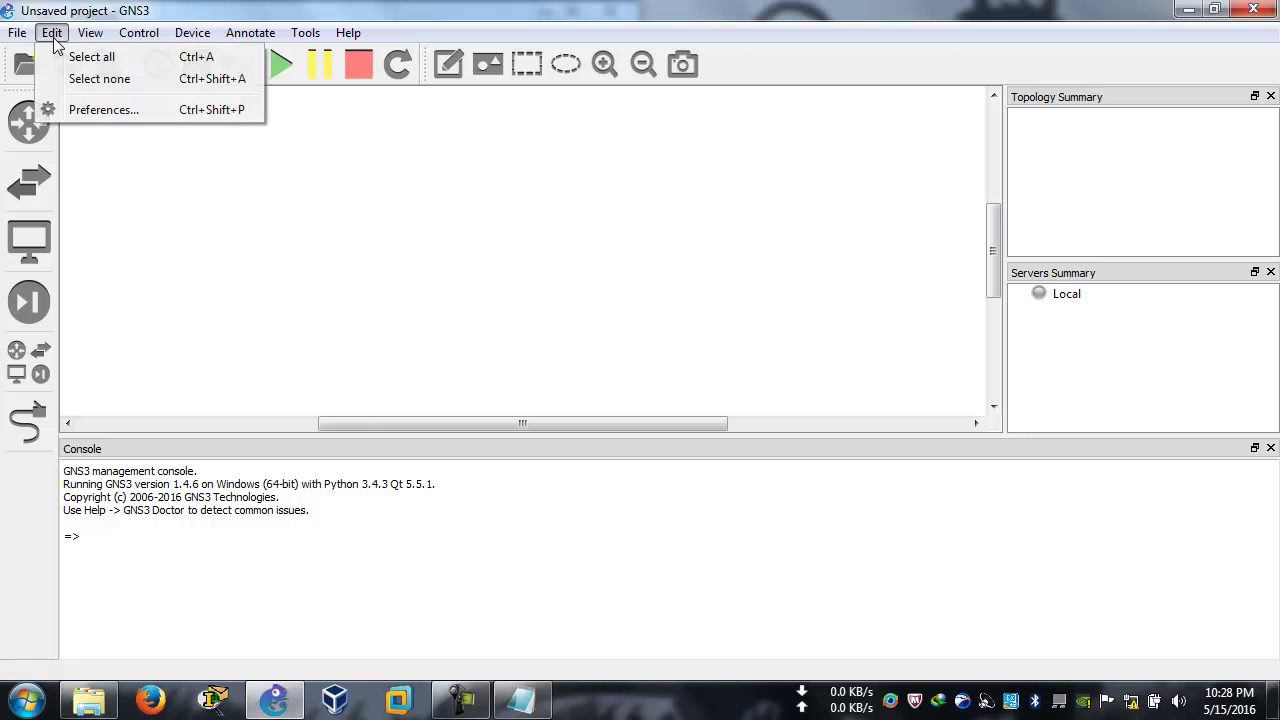
{"action": "left_click", "coordinate": [80, 111]}
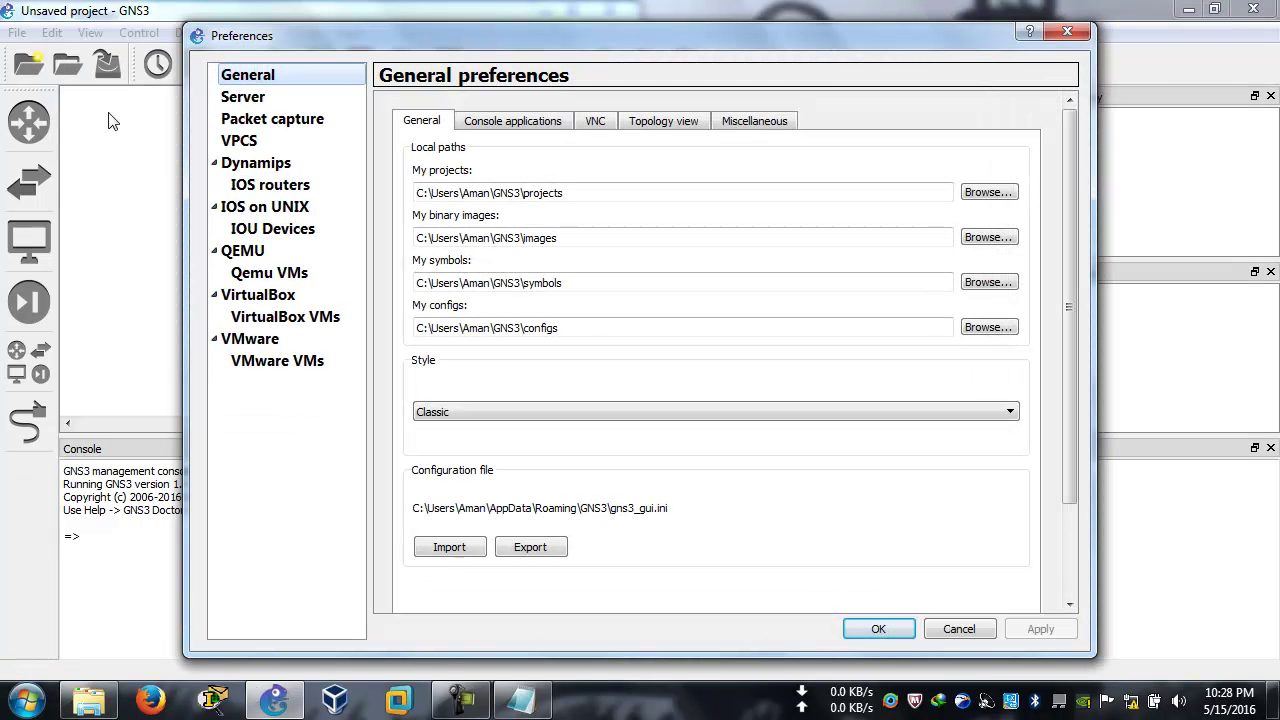
{"action": "left_click", "coordinate": [330, 100]}
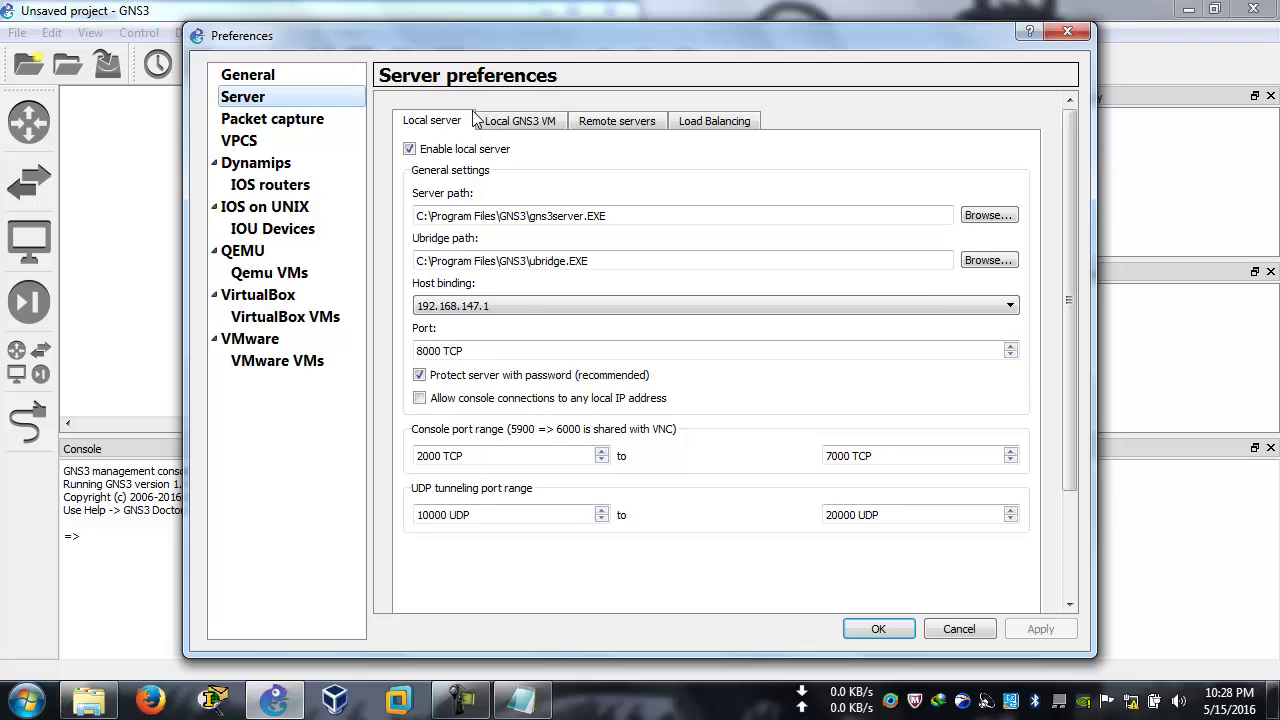
{"action": "left_click", "coordinate": [507, 124]}
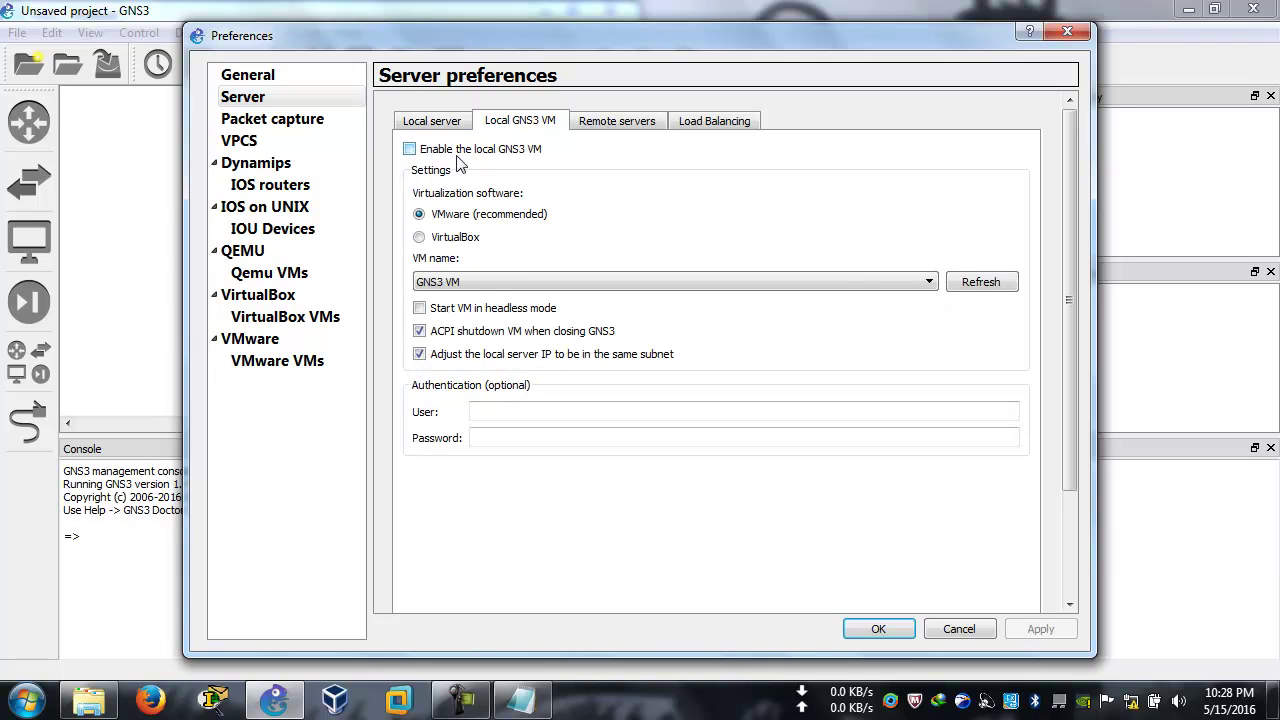
{"action": "left_click", "coordinate": [441, 152]}
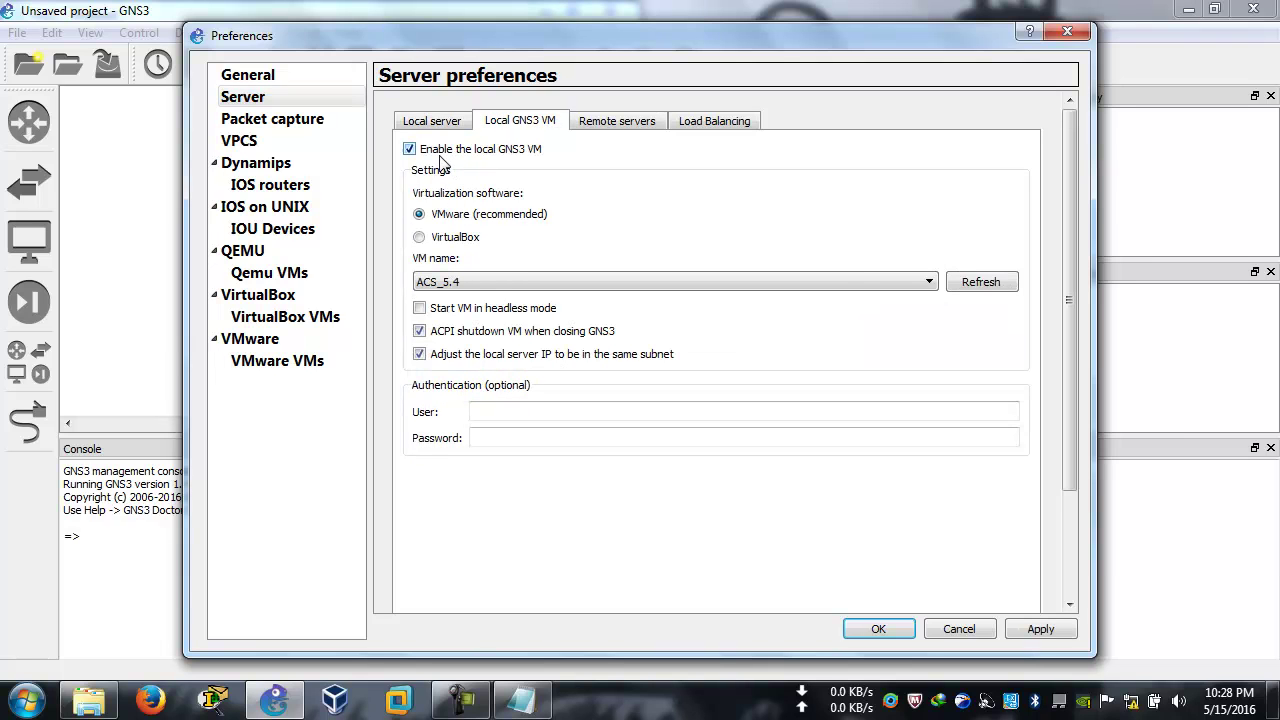
{"action": "left_click", "coordinate": [544, 281]}
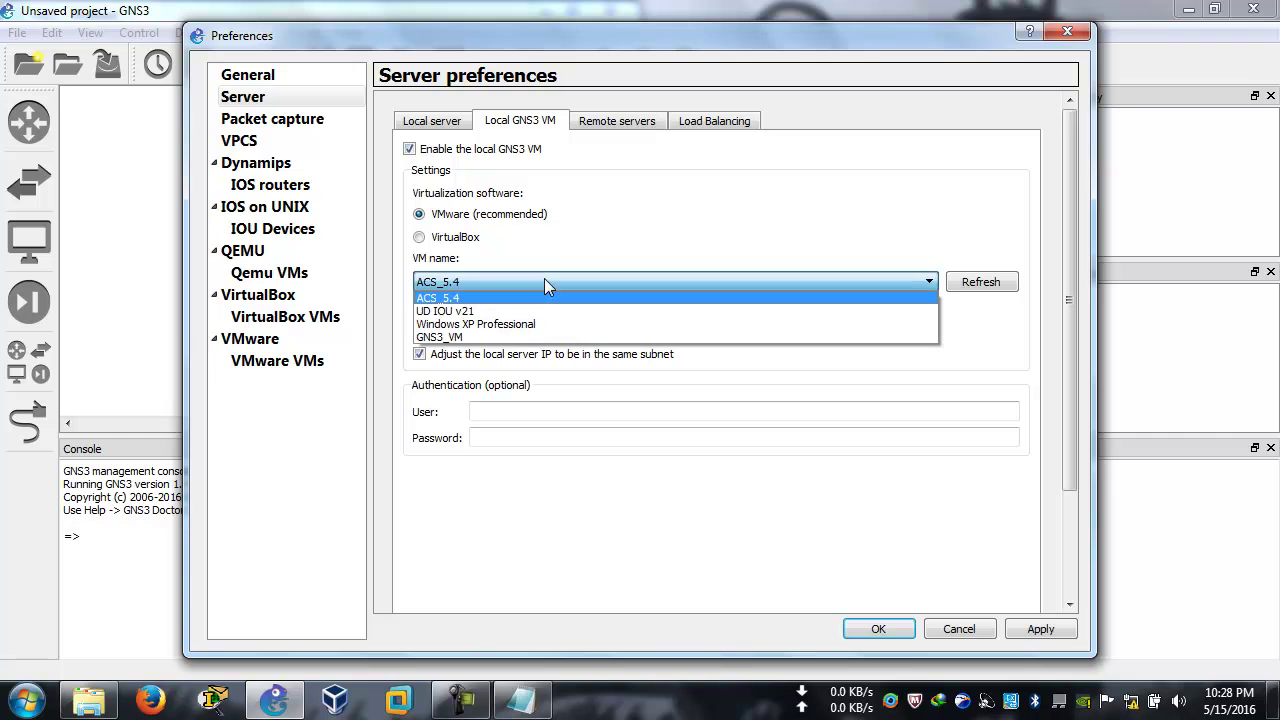
{"action": "left_click", "coordinate": [474, 337]}
{"action": "left_click", "coordinate": [488, 282]}
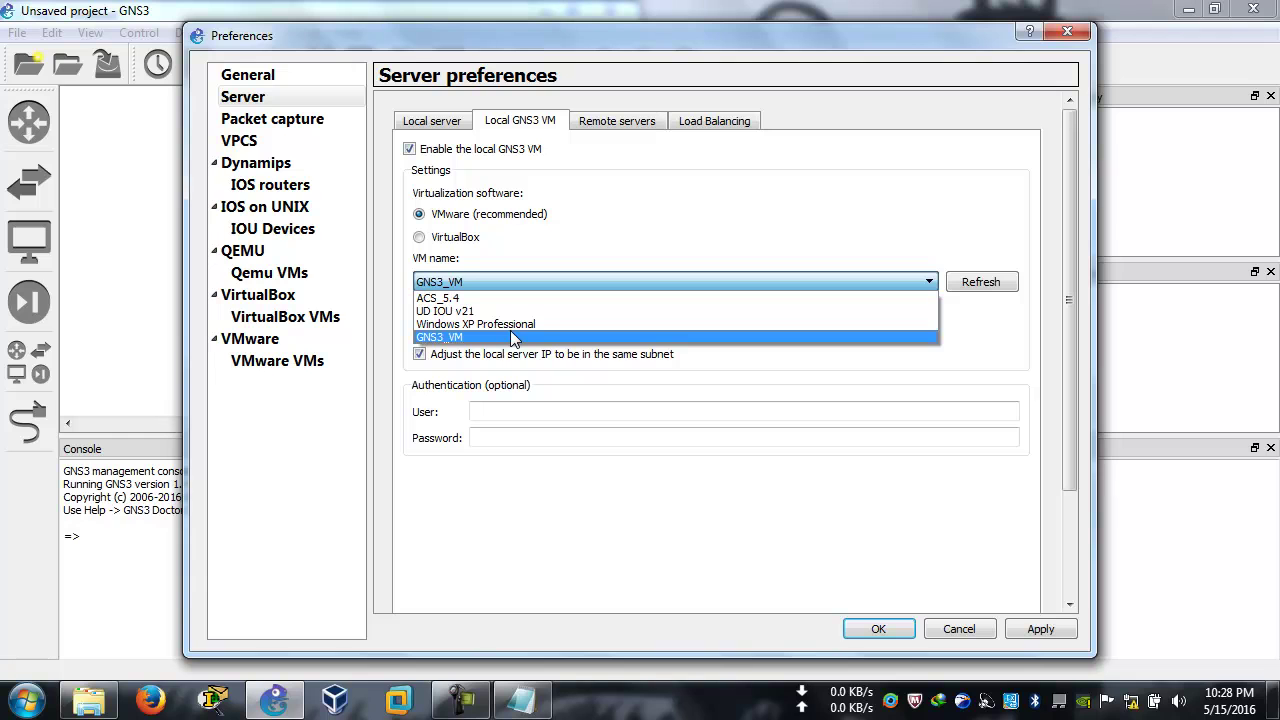
{"action": "left_click", "coordinate": [478, 338]}
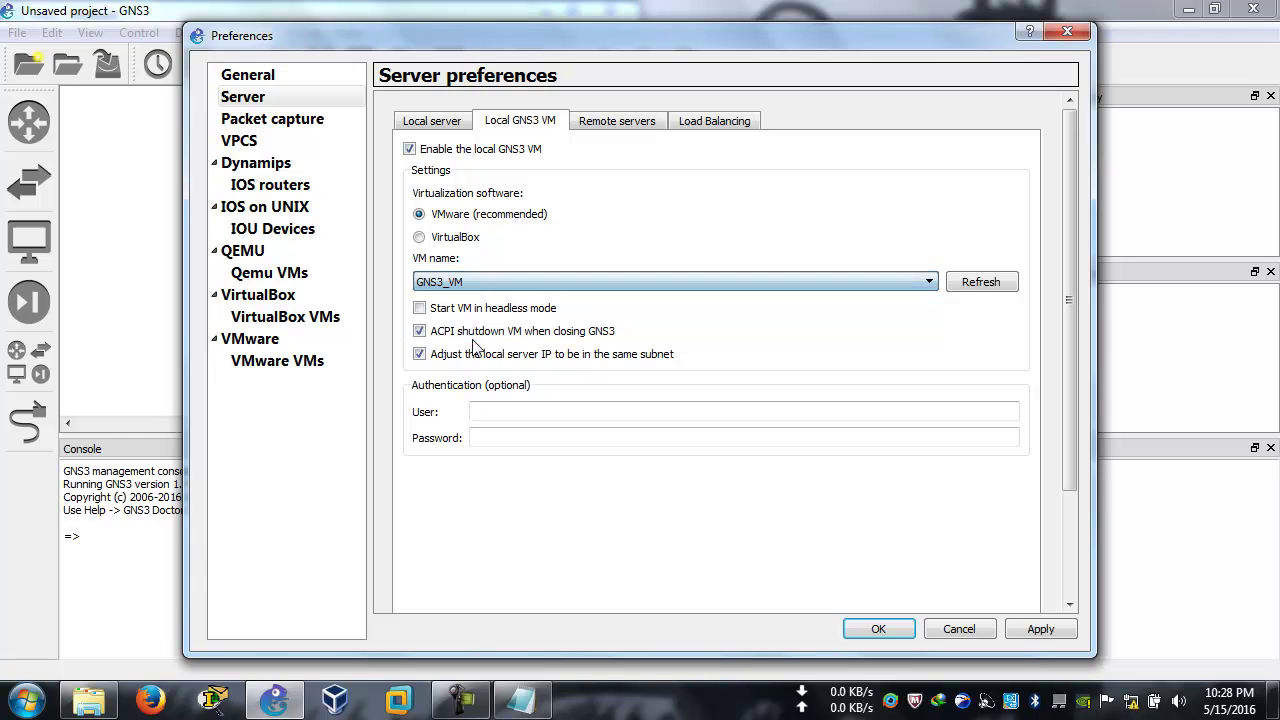
Step: Apply the settings, watch GNS3_VM boot in VMware Workstation, then return to GNS3
{"action": "left_click", "coordinate": [884, 630]}
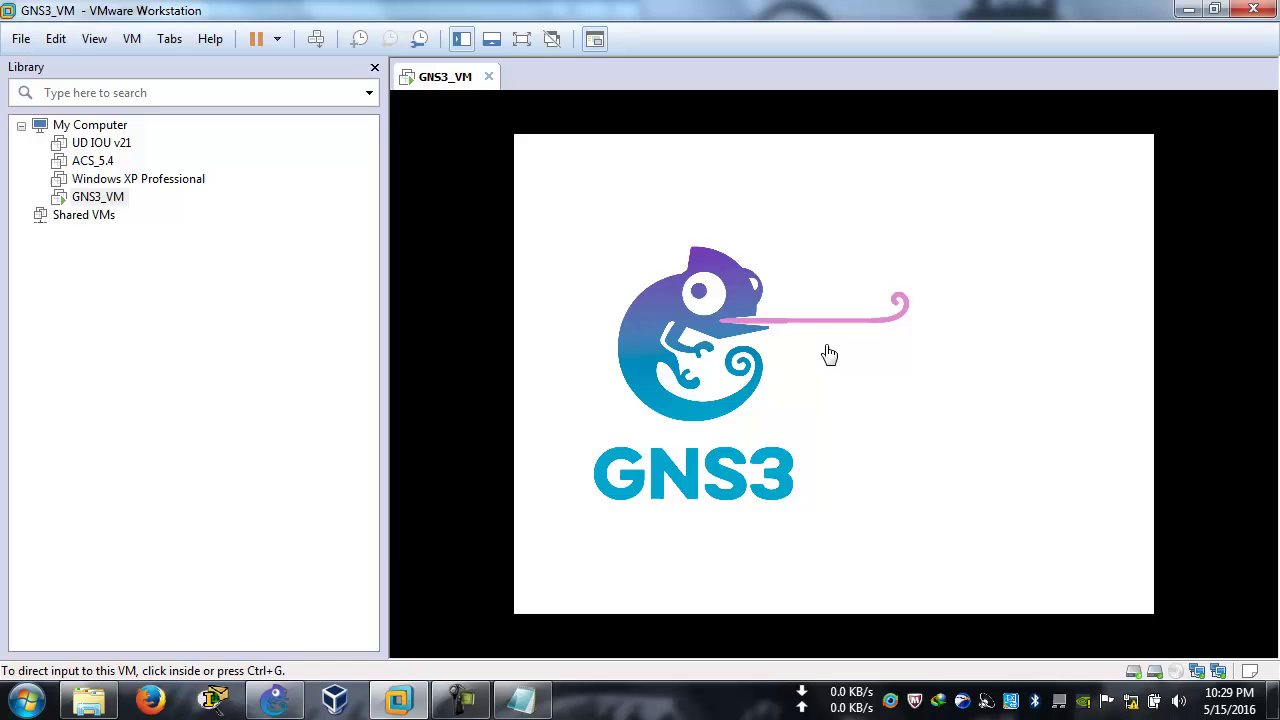
{"action": "left_click", "coordinate": [274, 700]}
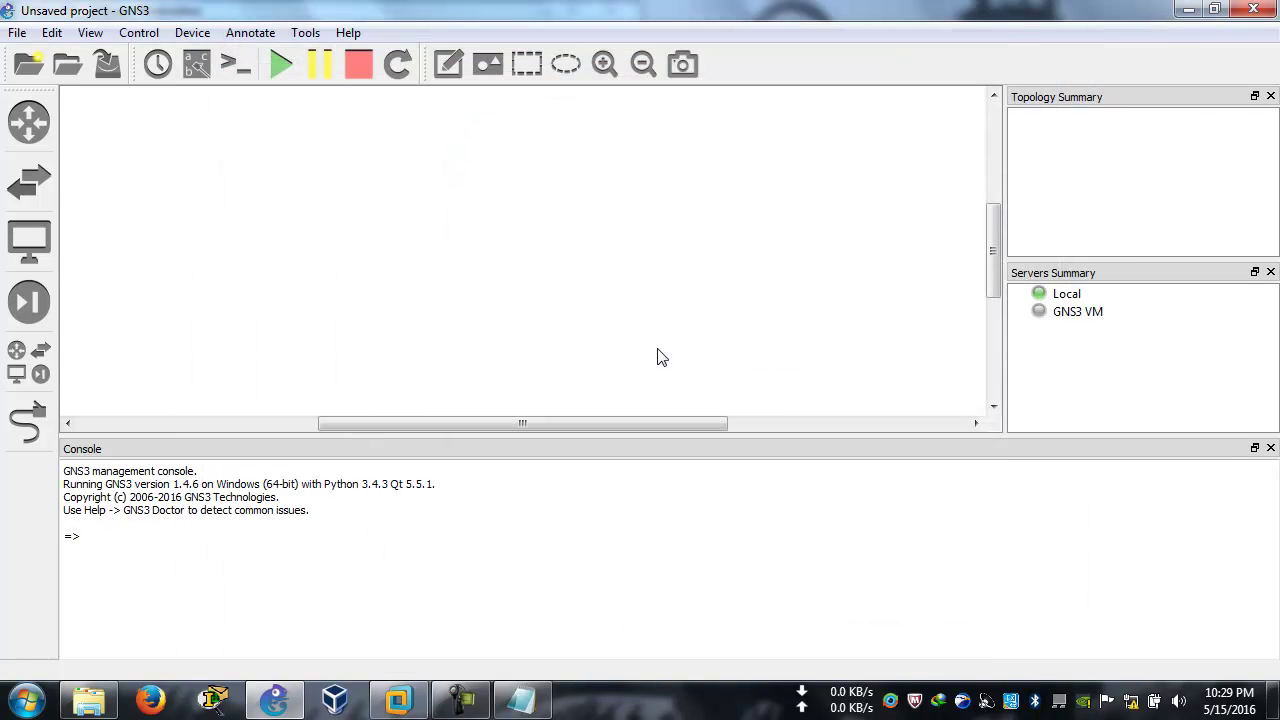
{"action": "left_click", "coordinate": [398, 700]}
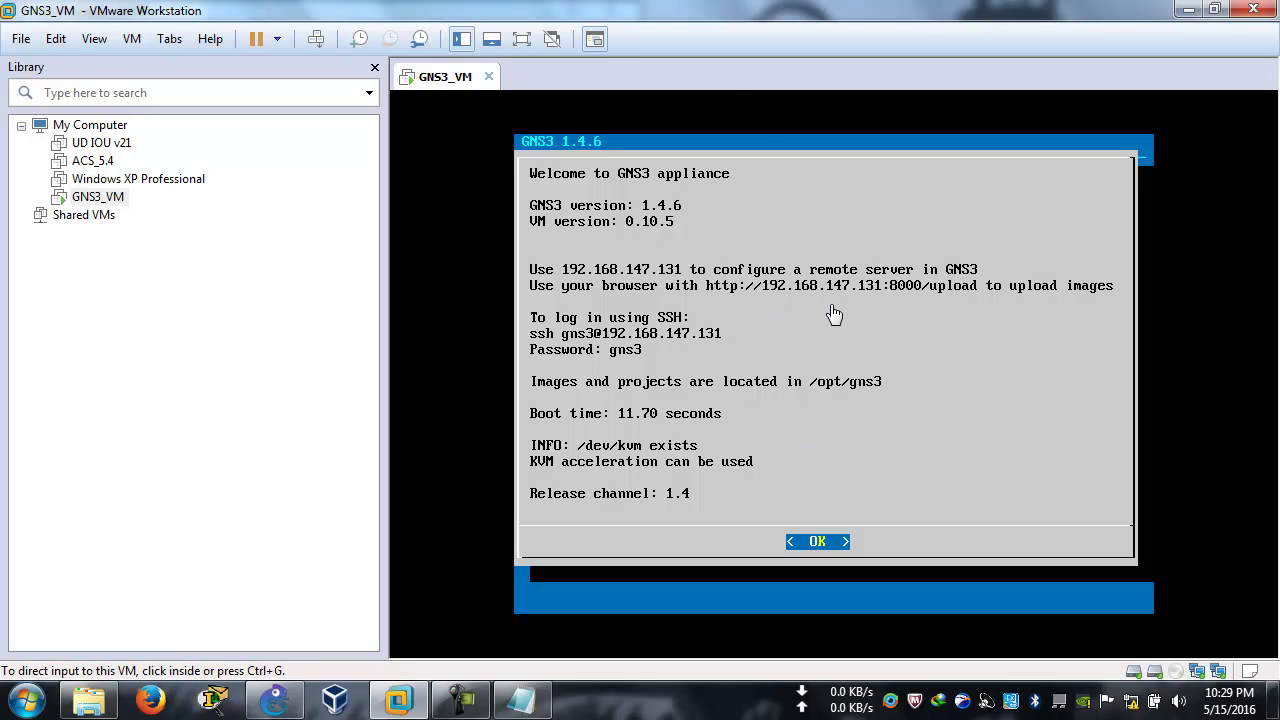
{"action": "left_click", "coordinate": [1189, 9]}
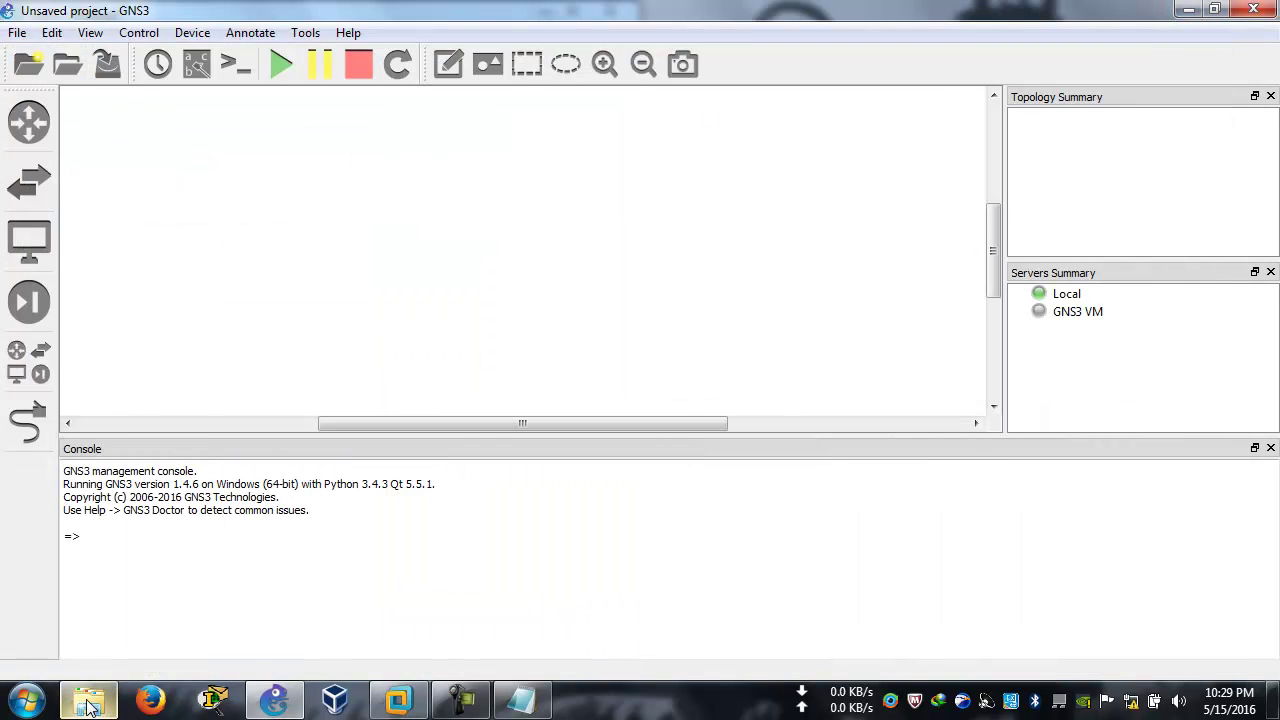
{"action": "mouse_move", "coordinate": [89, 700]}
{"action": "left_click", "coordinate": [44, 618]}
{"action": "right_click", "coordinate": [480, 481]}
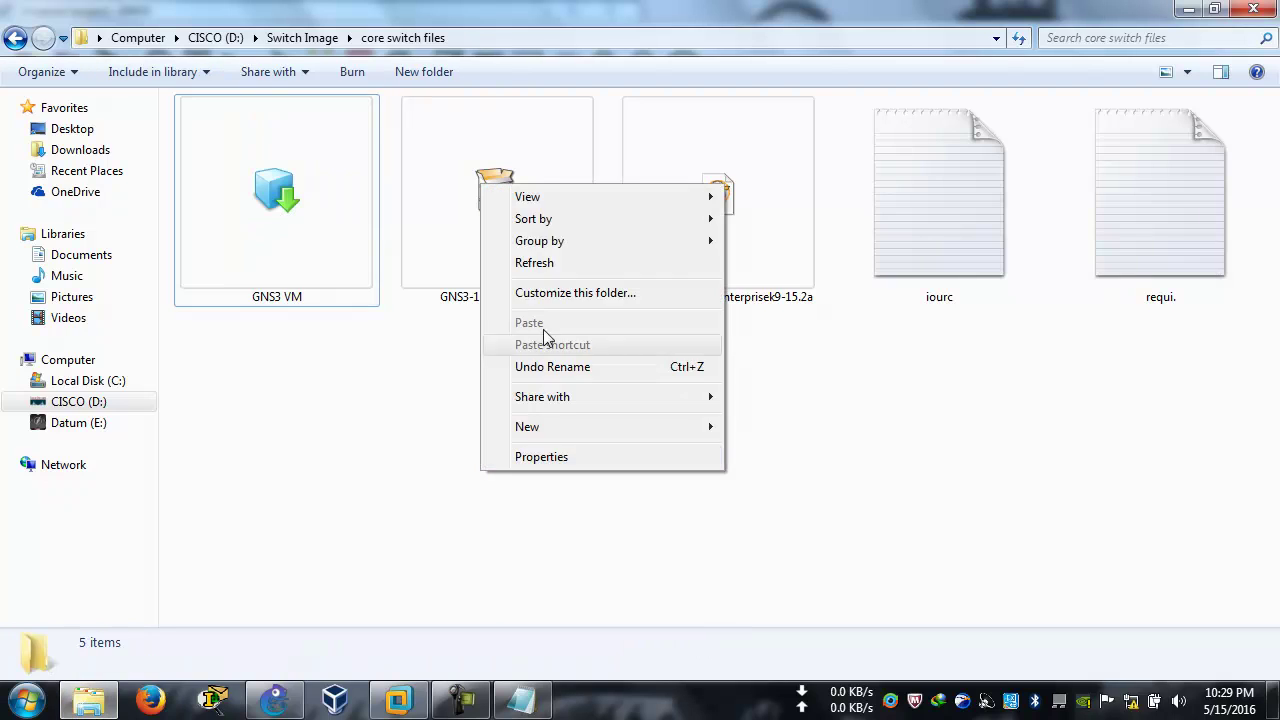
{"action": "left_click", "coordinate": [557, 263]}
{"action": "left_click", "coordinate": [720, 255]}
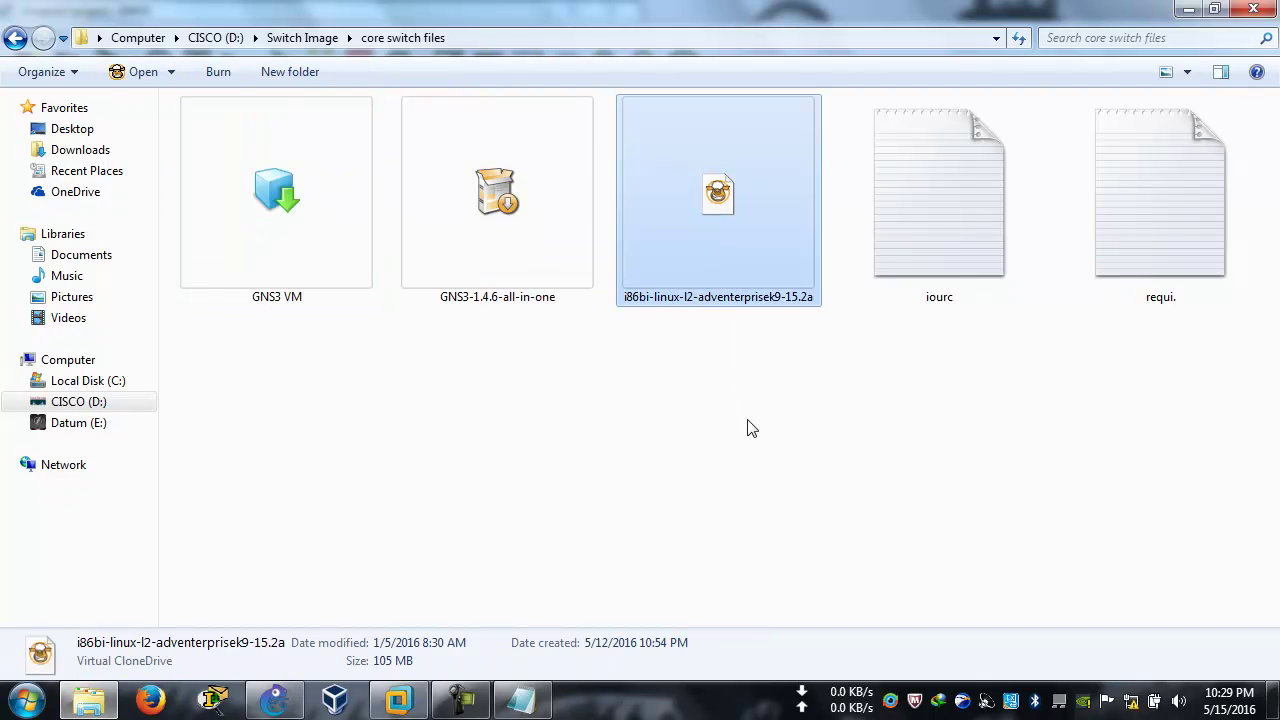
{"action": "left_click", "coordinate": [894, 251]}
{"action": "left_click_drag", "start_coordinate": [937, 384], "coordinate": [753, 222]}
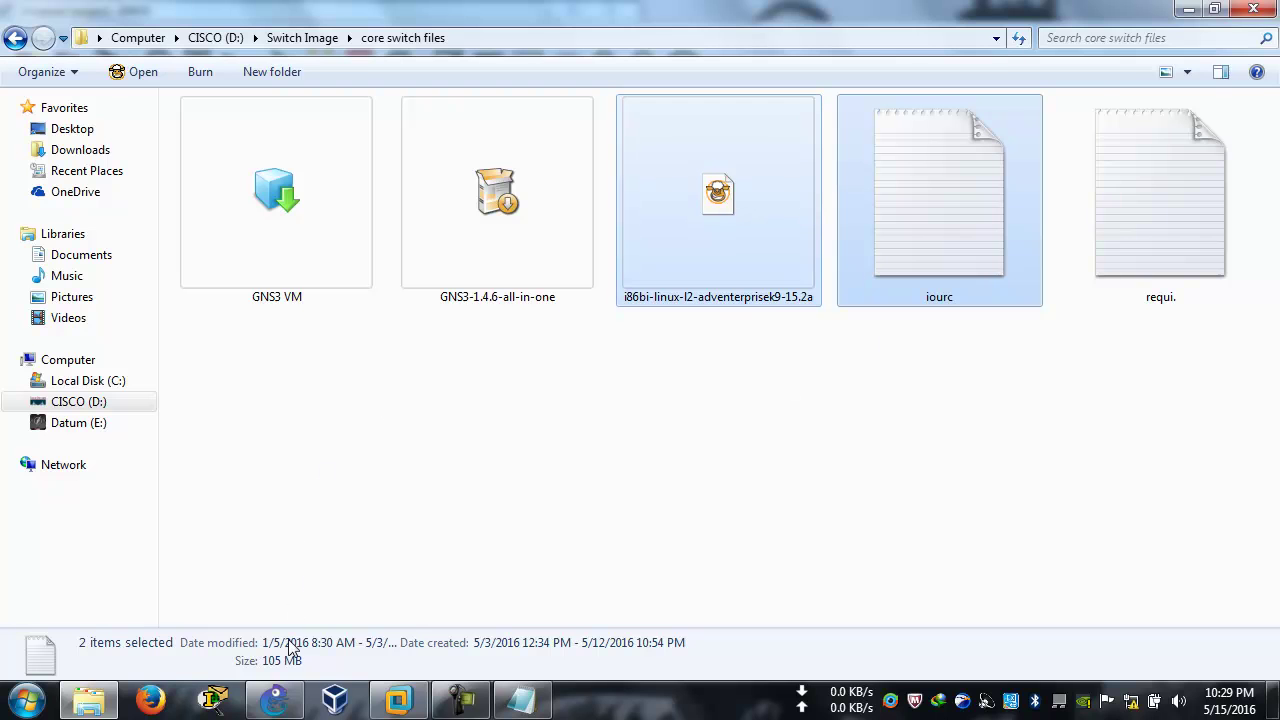
{"action": "left_click", "coordinate": [275, 698]}
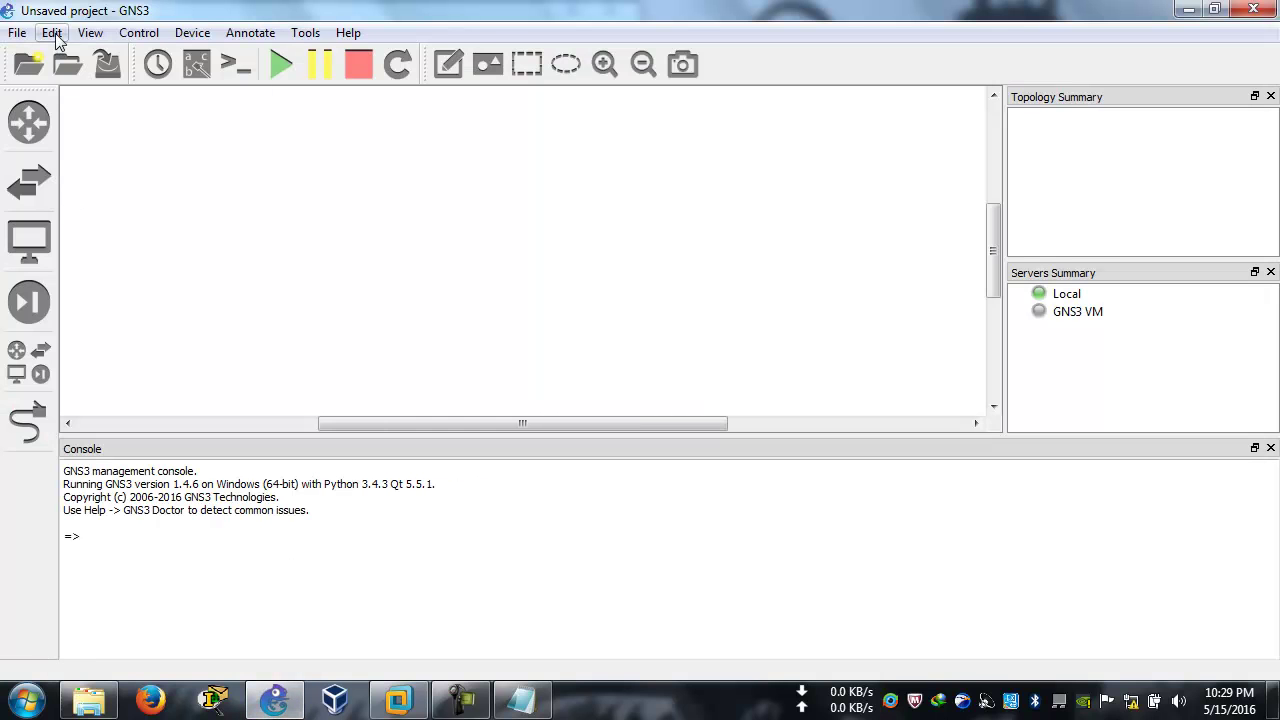
Step: Go to the IOS on UNIX preferences and clear the existing IOURC path
{"action": "left_click", "coordinate": [52, 33]}
{"action": "left_click", "coordinate": [75, 110]}
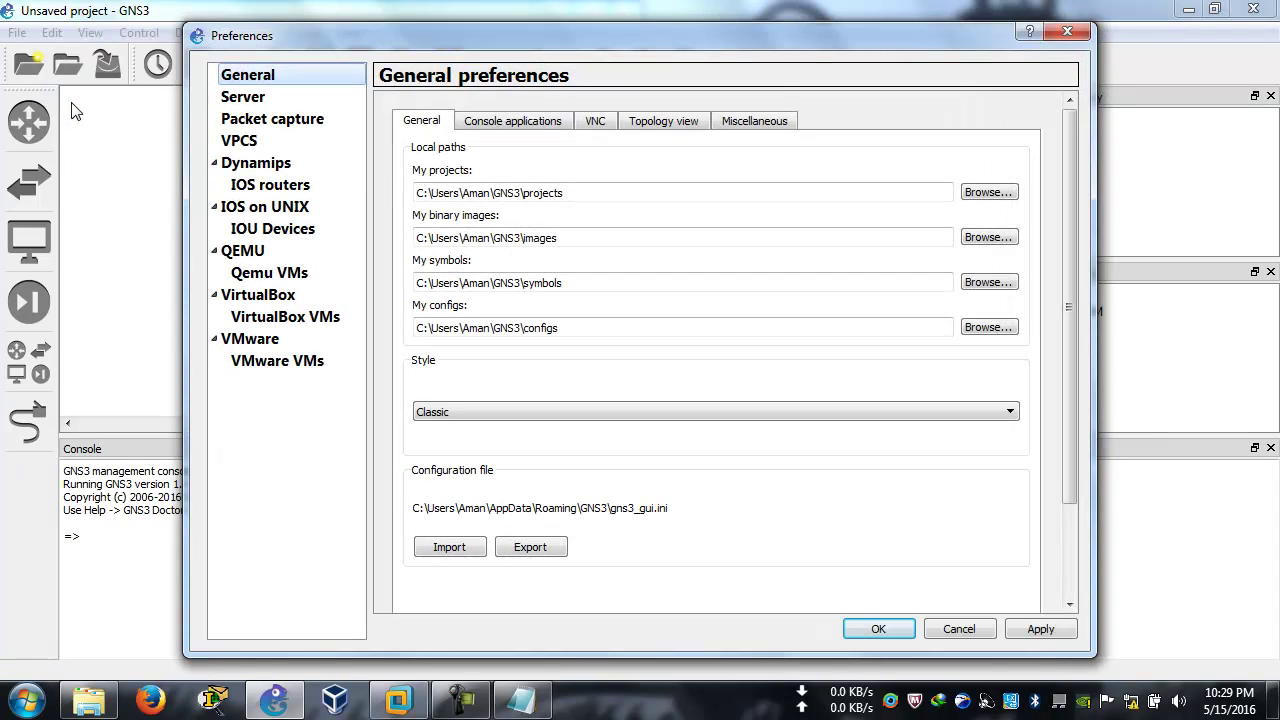
{"action": "left_click", "coordinate": [293, 210]}
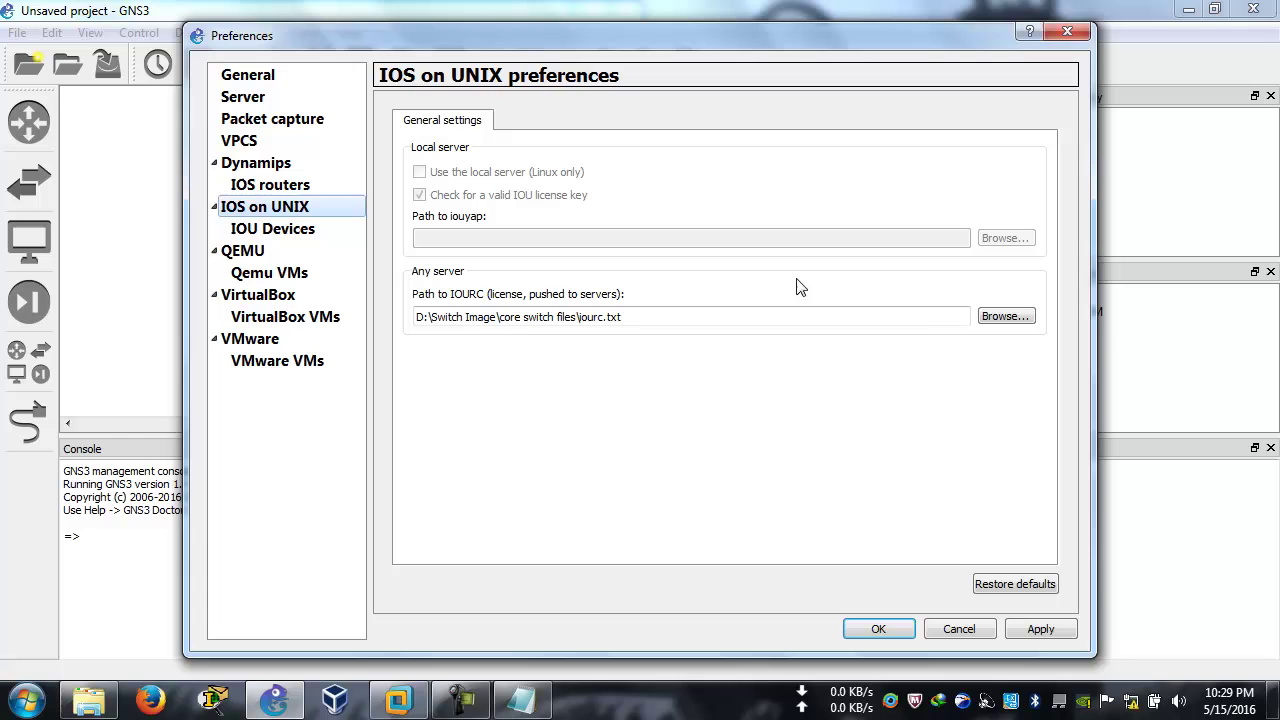
{"action": "left_click_drag", "start_coordinate": [934, 317], "coordinate": [400, 317]}
{"action": "key", "text": "ctrl+c"}
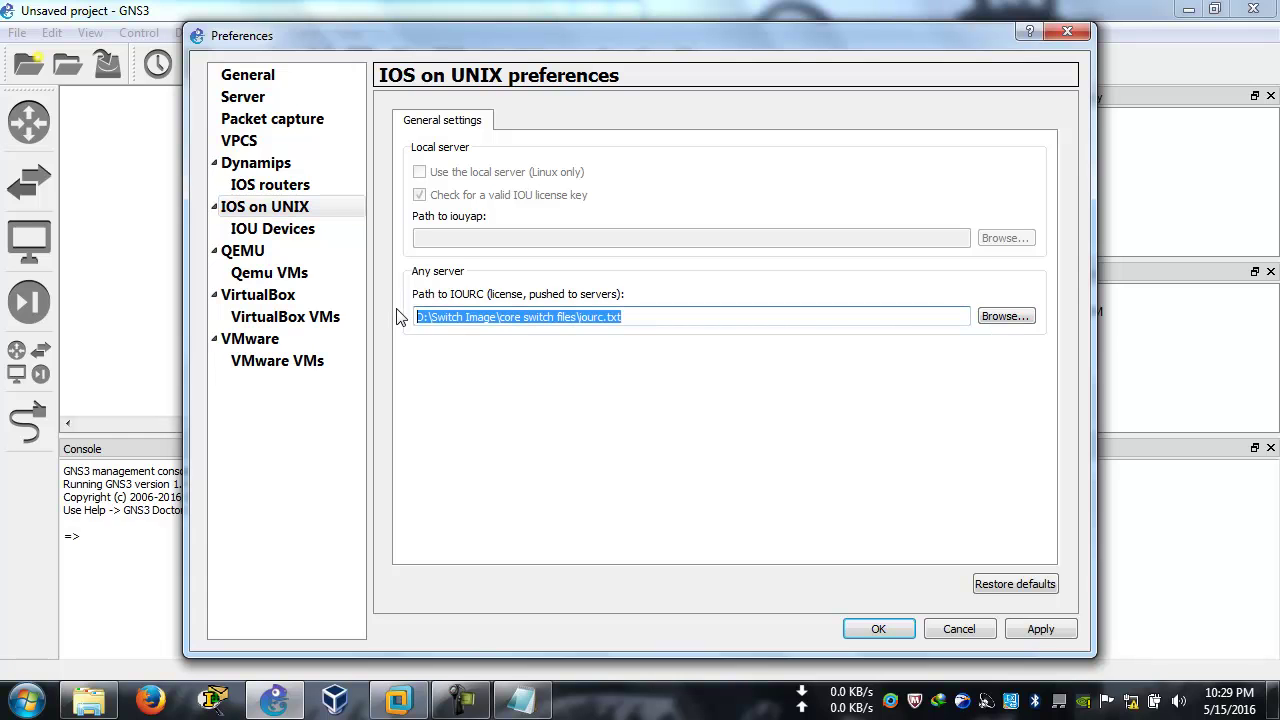
{"action": "key", "text": "BackSpace"}
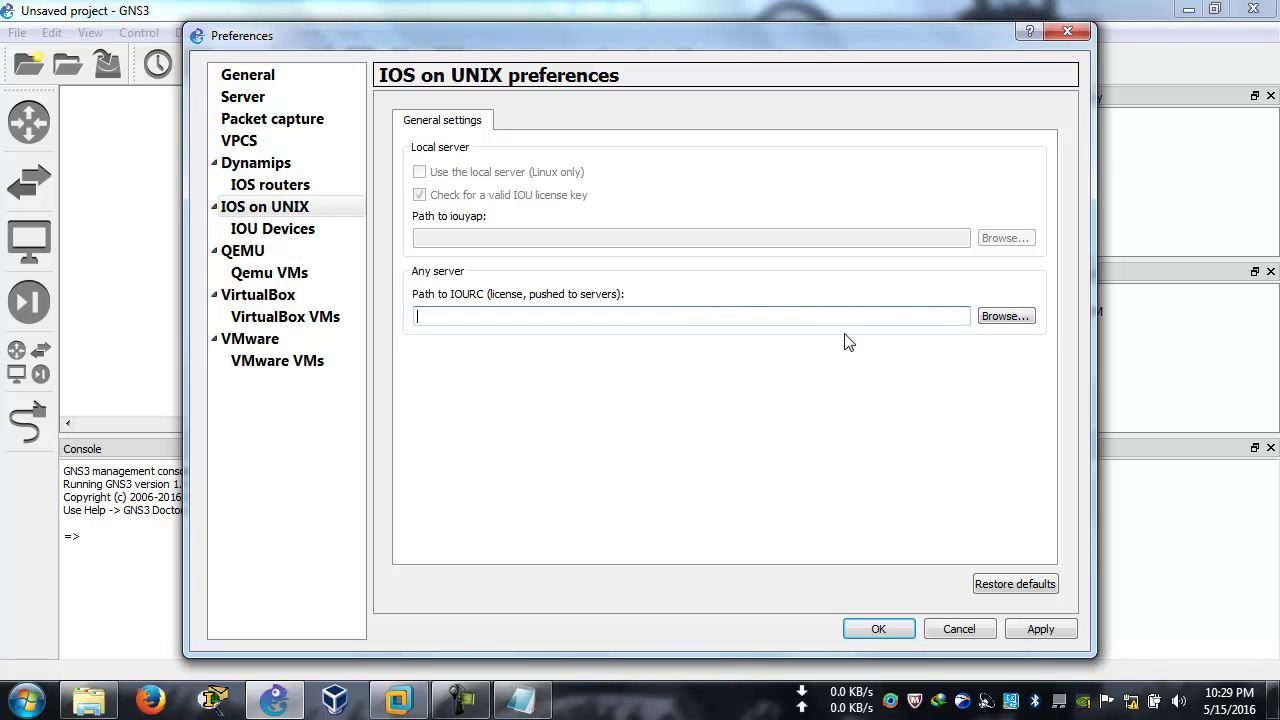
Step: From the file chooser, paste the iourc.txt path to view its licence text in Notepad, then close it
{"action": "left_click", "coordinate": [1012, 316]}
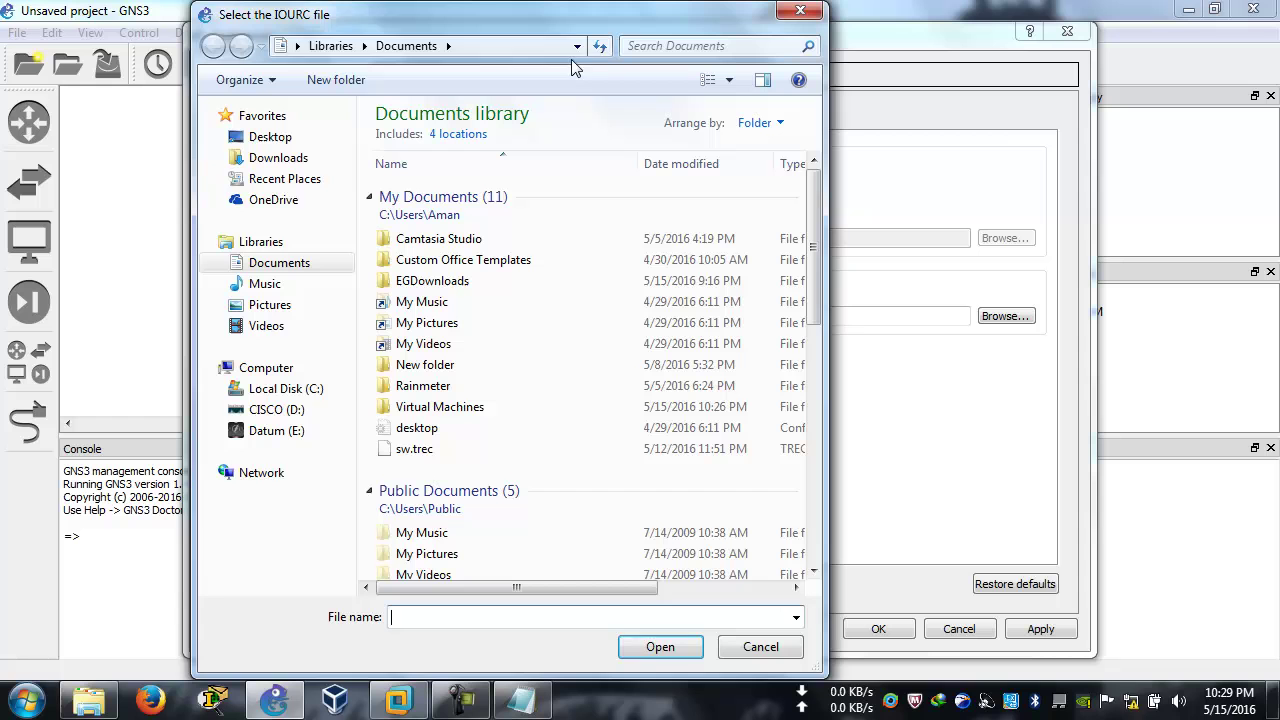
{"action": "left_click", "coordinate": [549, 47]}
{"action": "key", "text": "ctrl+v"}
{"action": "key", "text": "Return"}
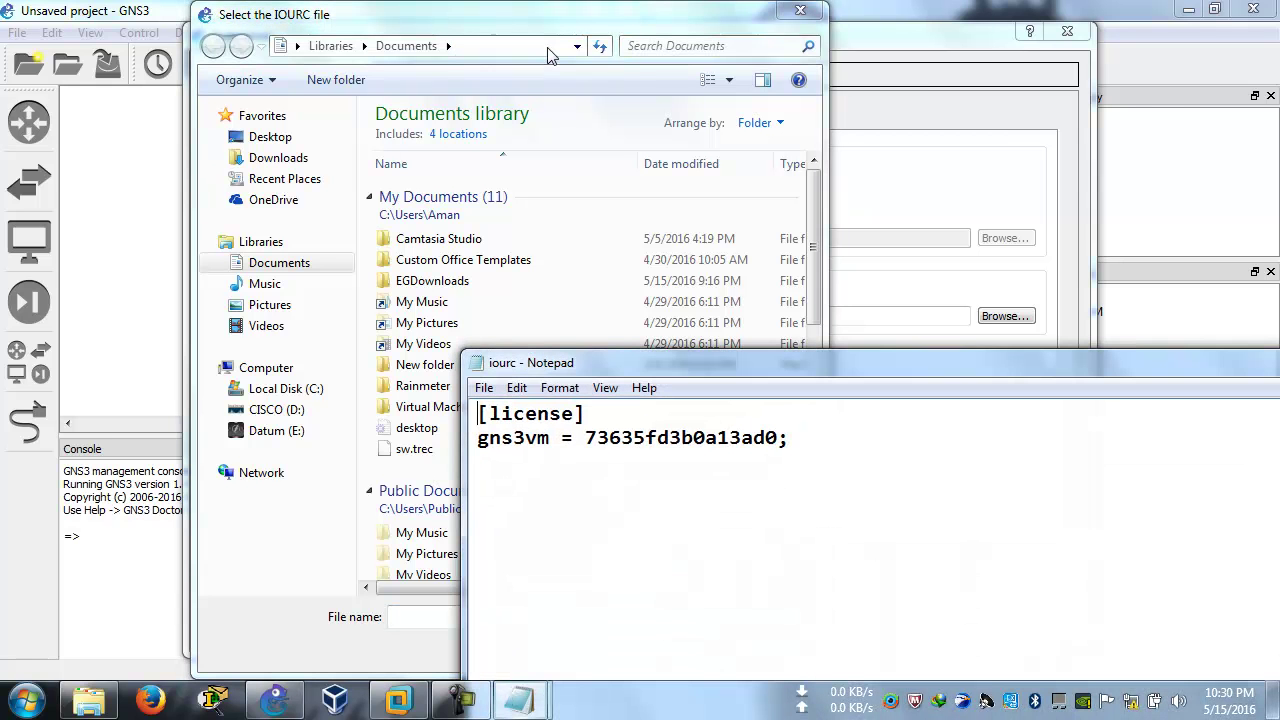
{"action": "left_click_drag", "start_coordinate": [1071, 356], "coordinate": [650, 362]}
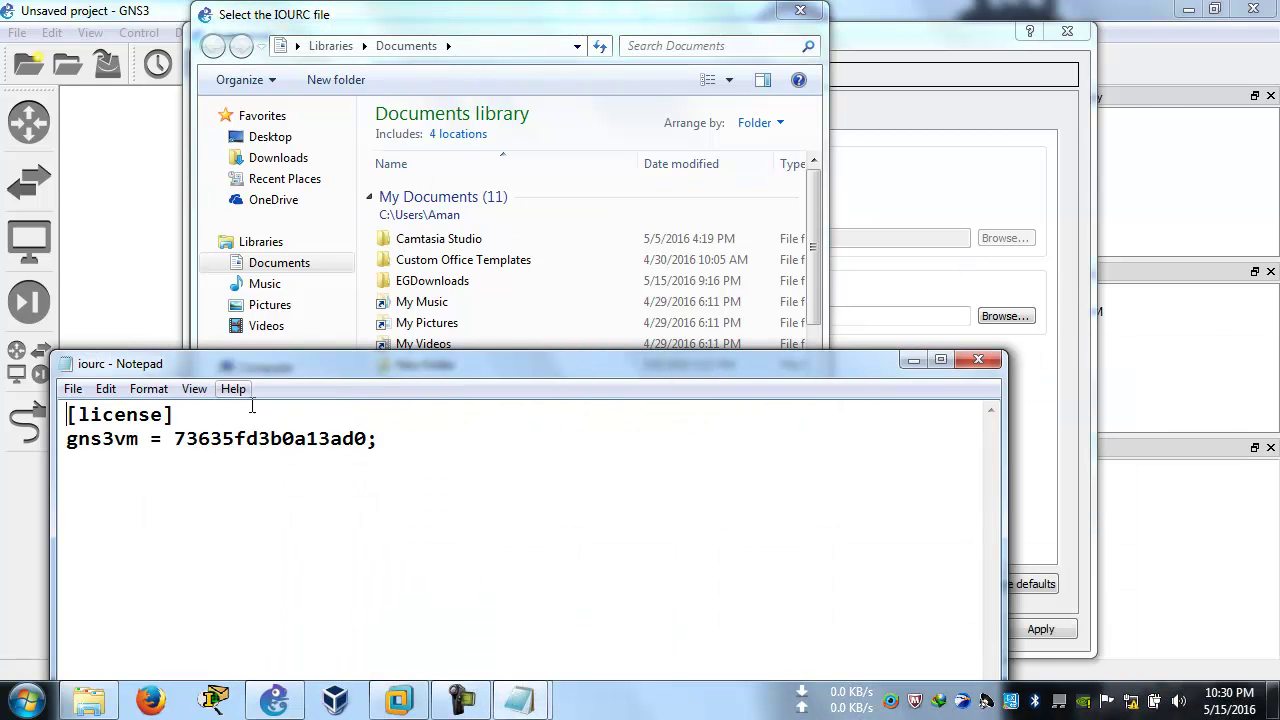
{"action": "key", "text": "ctrl+a"}
{"action": "left_click", "coordinate": [975, 362]}
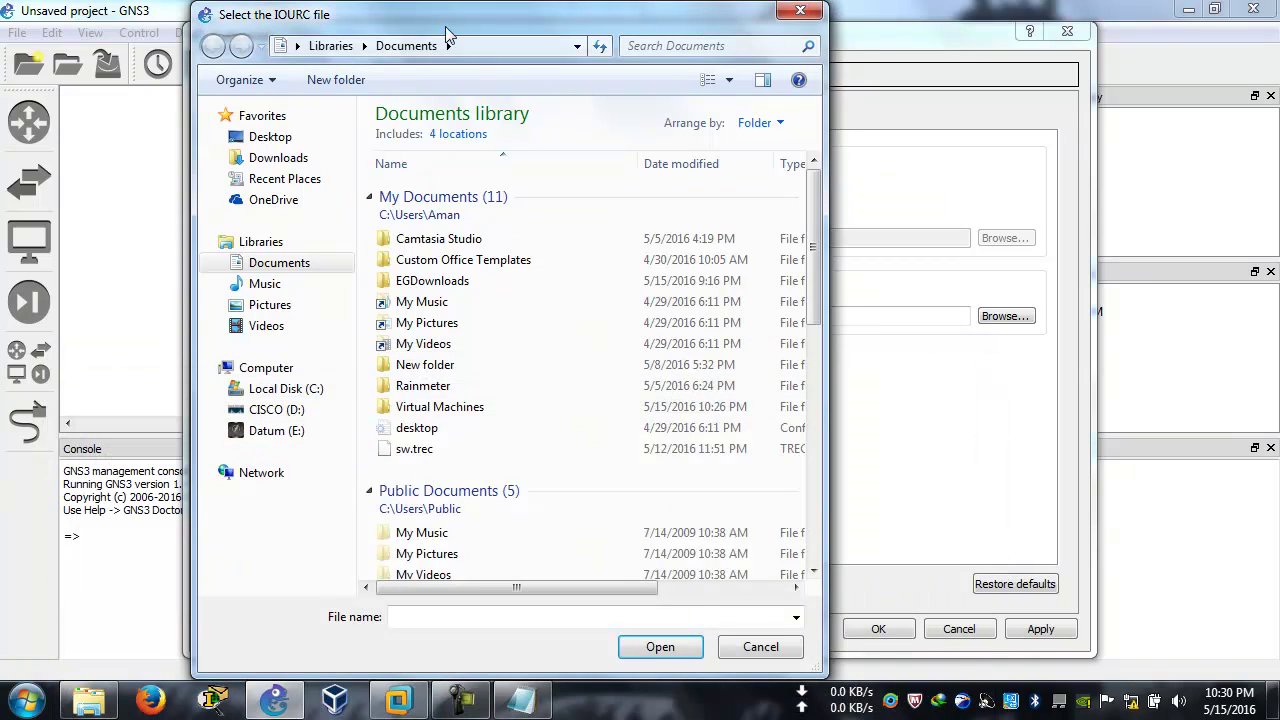
Step: Choose iourc from D:\Switch Image\core switch files as the IOURC licence file
{"action": "left_click", "coordinate": [305, 366]}
{"action": "left_click", "coordinate": [297, 412]}
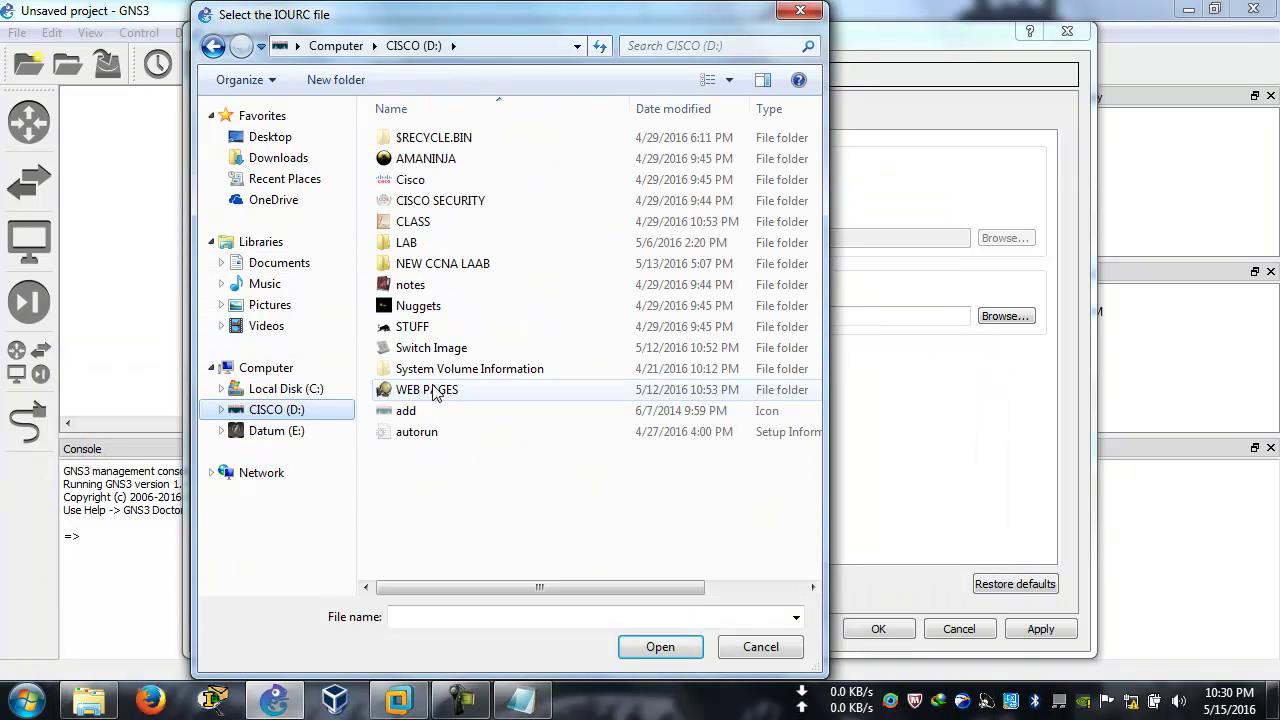
{"action": "double_click", "coordinate": [443, 352]}
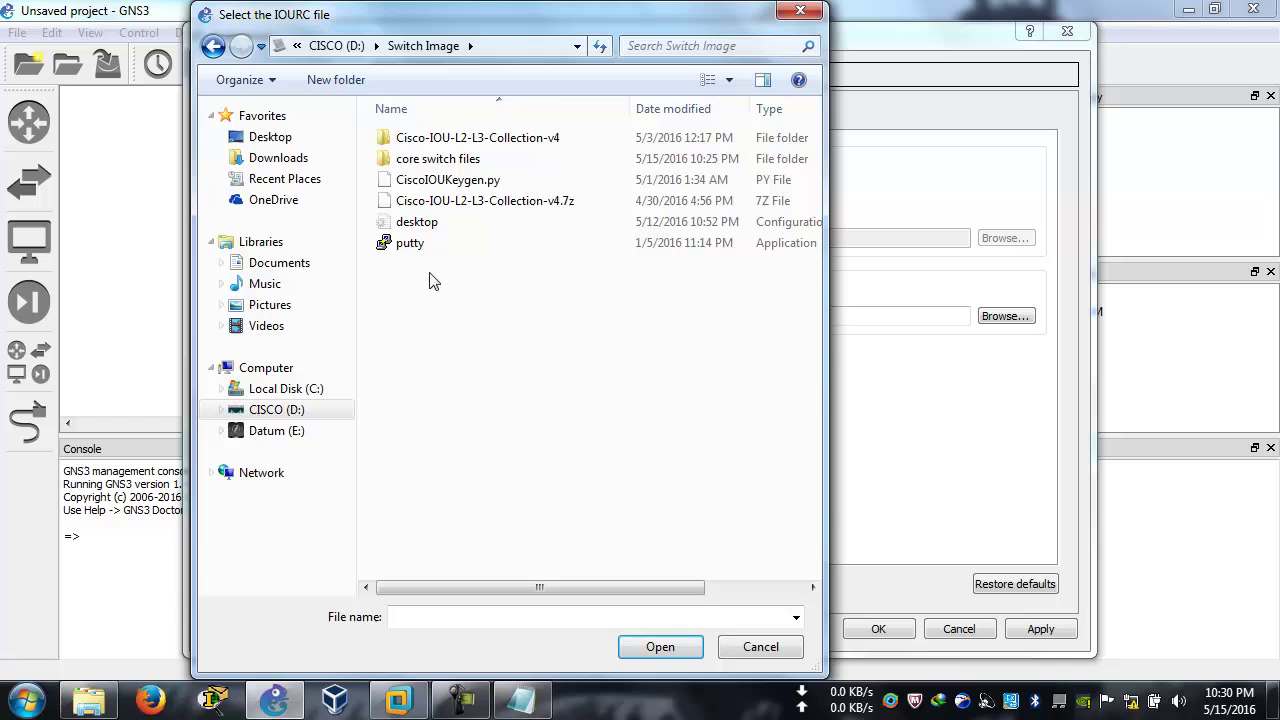
{"action": "double_click", "coordinate": [449, 160]}
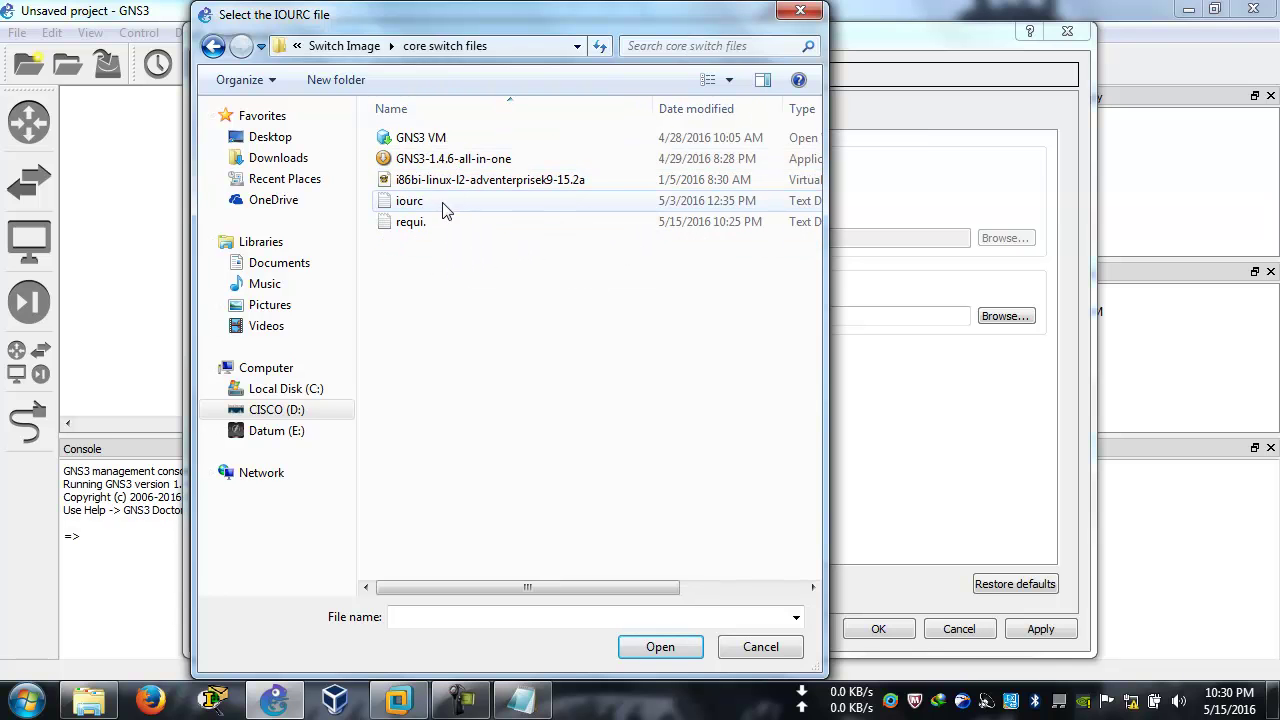
{"action": "left_click", "coordinate": [445, 205]}
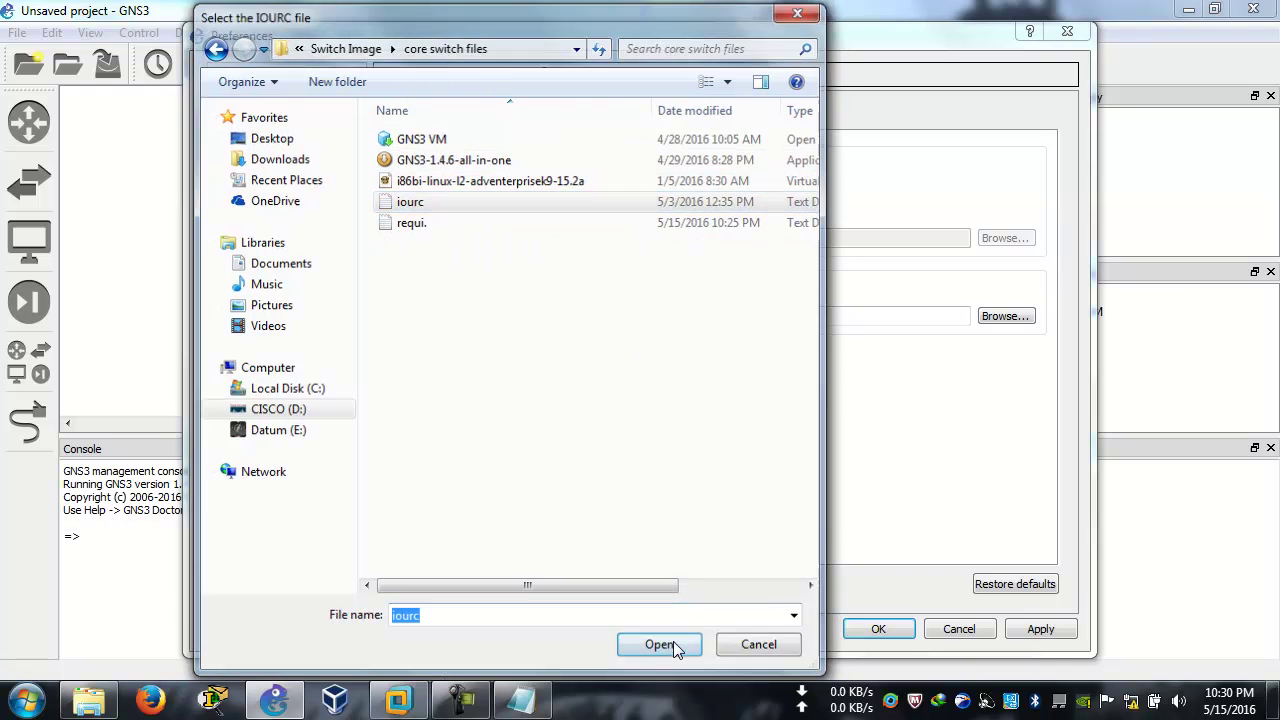
{"action": "left_click", "coordinate": [673, 641]}
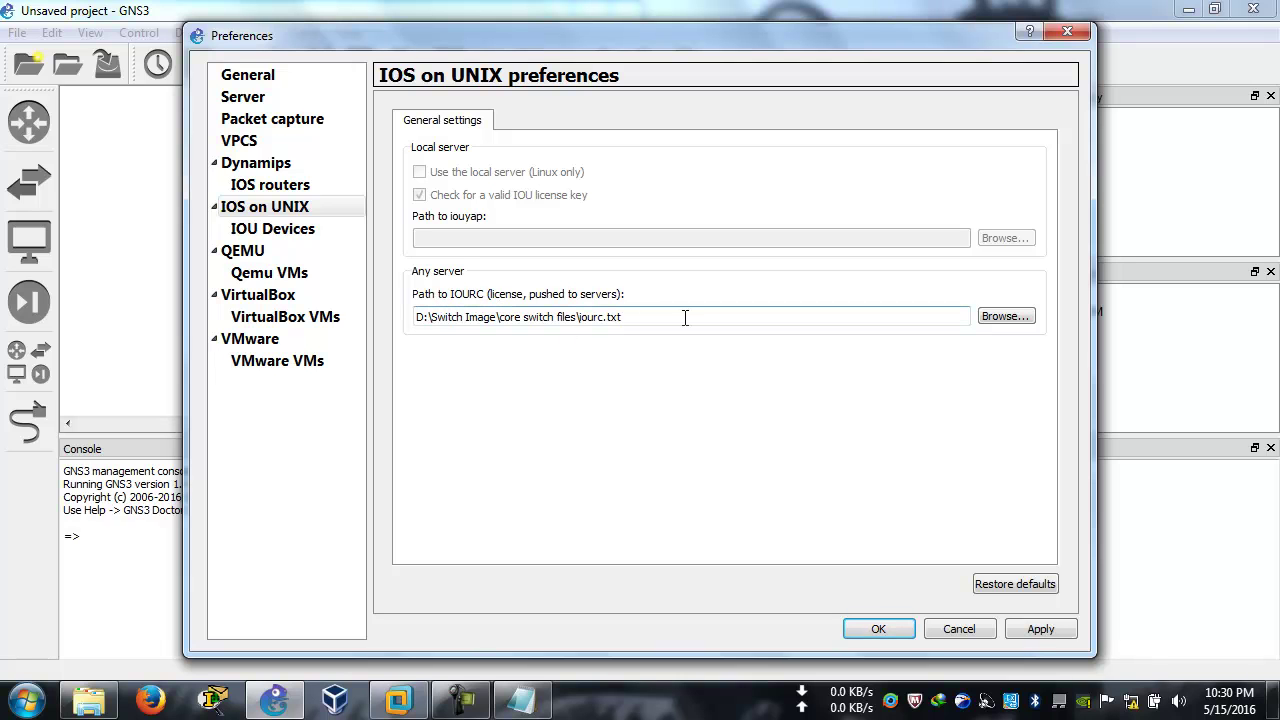
Step: Delete the old SW IOU template and begin a new IOU template running on the GNS3 VM
{"action": "left_click", "coordinate": [310, 232]}
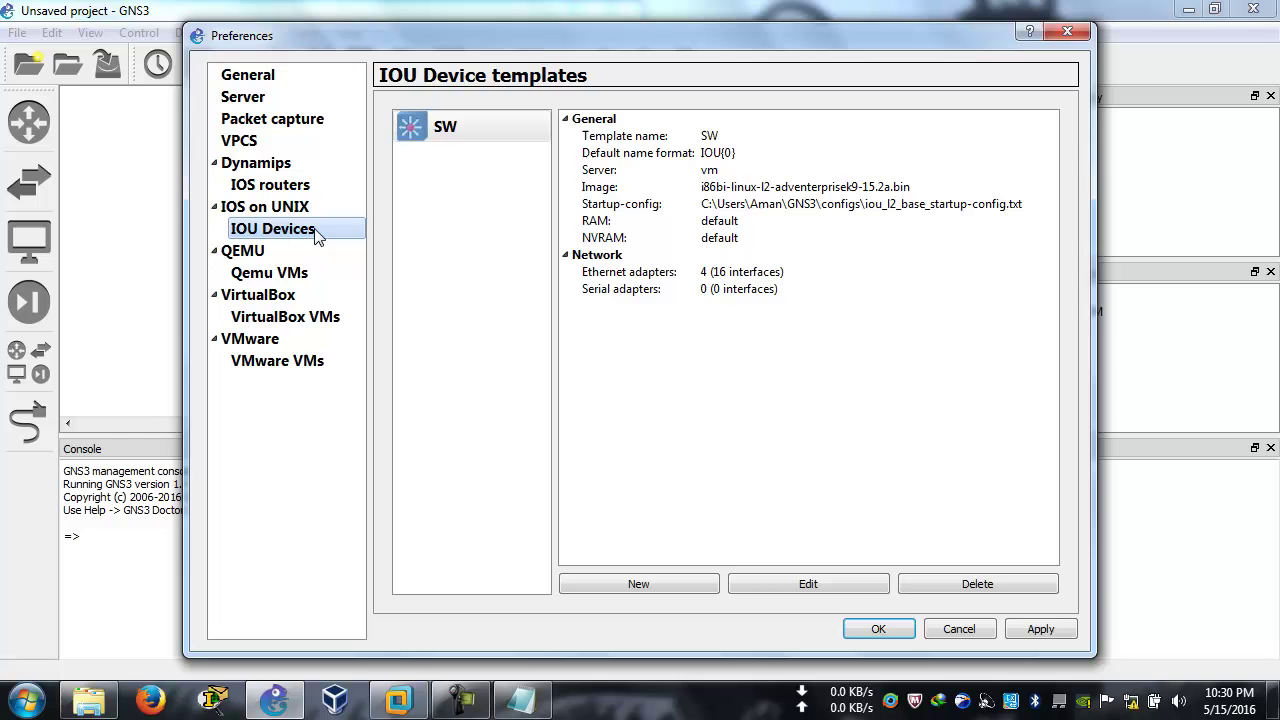
{"action": "left_click", "coordinate": [450, 128]}
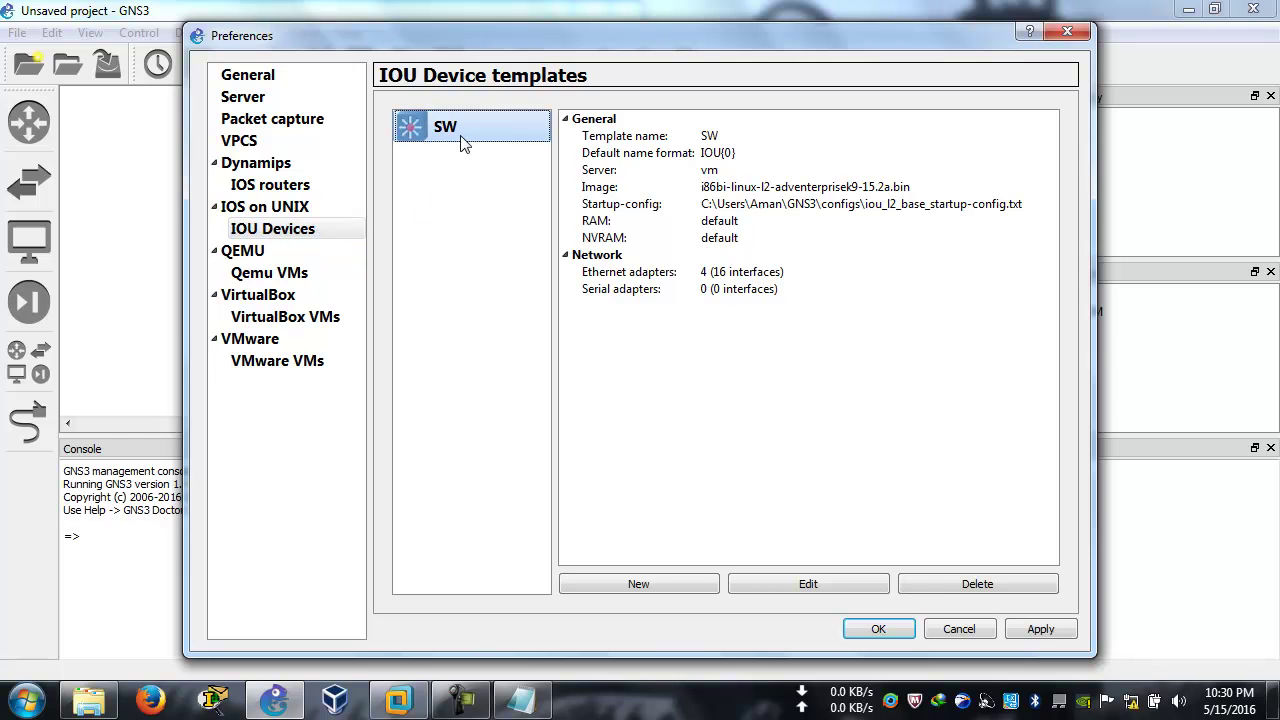
{"action": "left_click", "coordinate": [922, 584]}
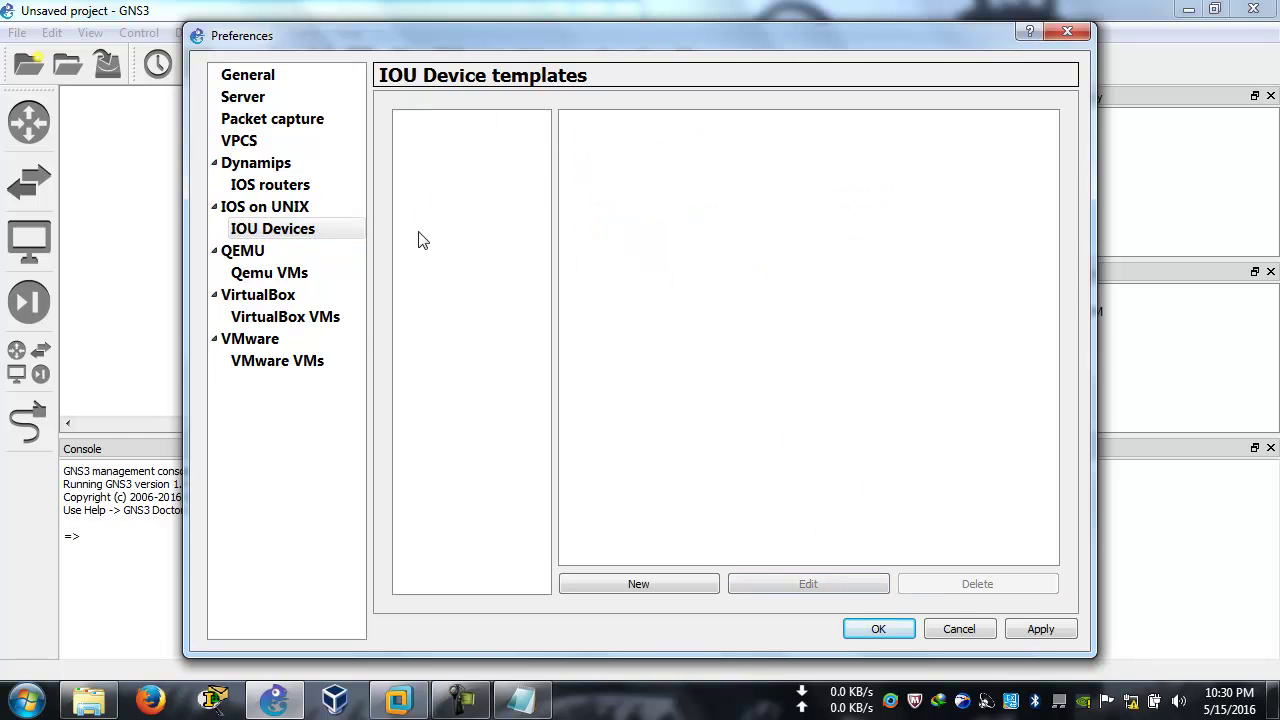
{"action": "left_click", "coordinate": [663, 582]}
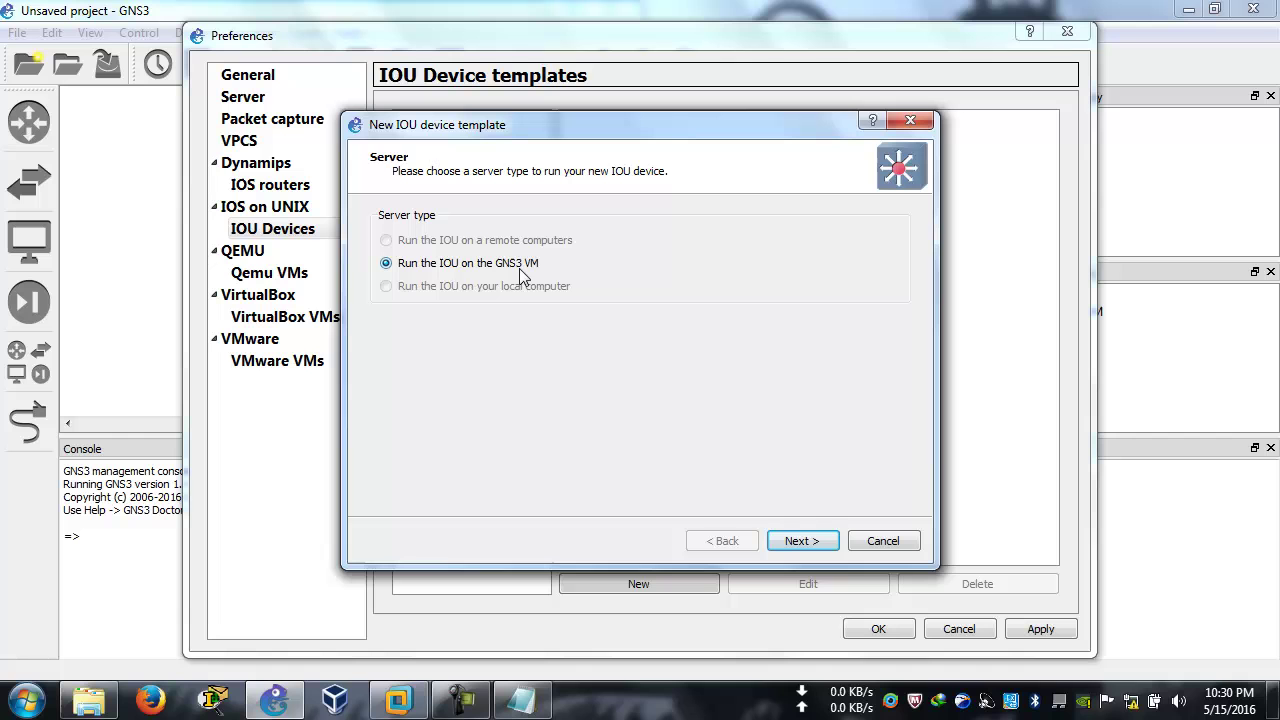
{"action": "left_click", "coordinate": [800, 543]}
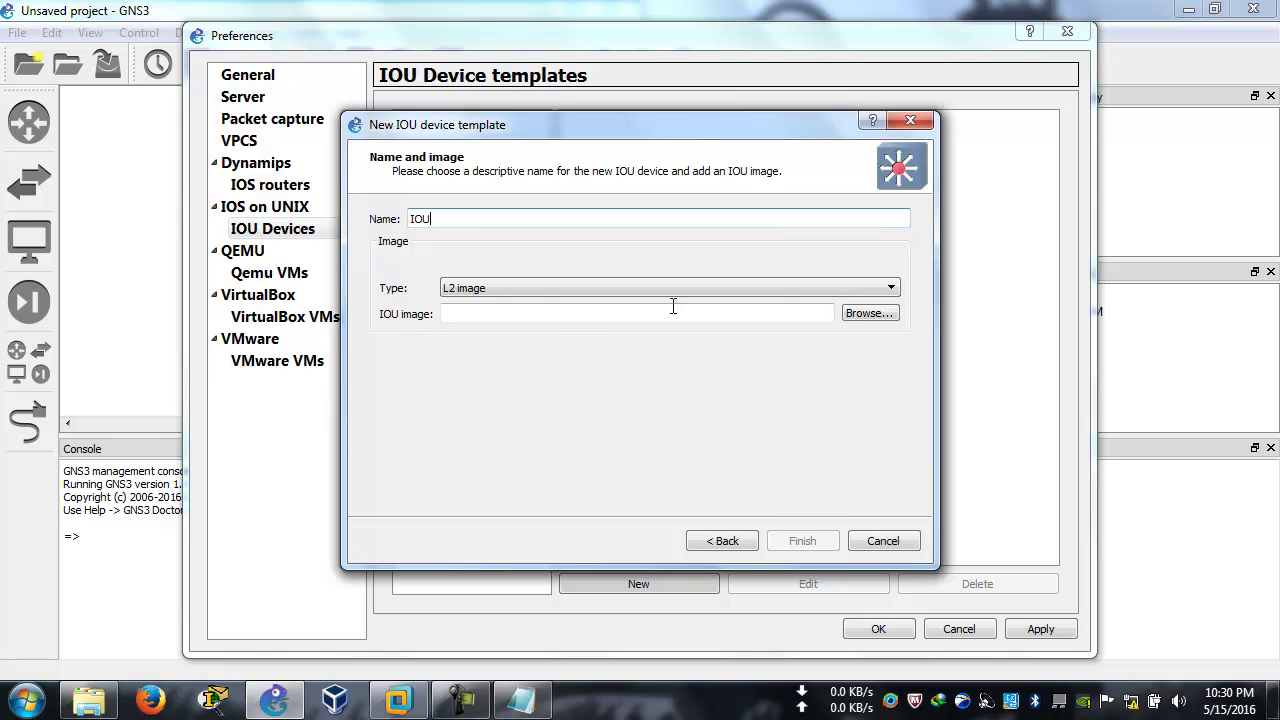
Step: Load i86bi-linux-l2-adventerprisek9-15.2a.bin from D:\Switch Image\core switch files, finish the template, and save
{"action": "left_click", "coordinate": [846, 315]}
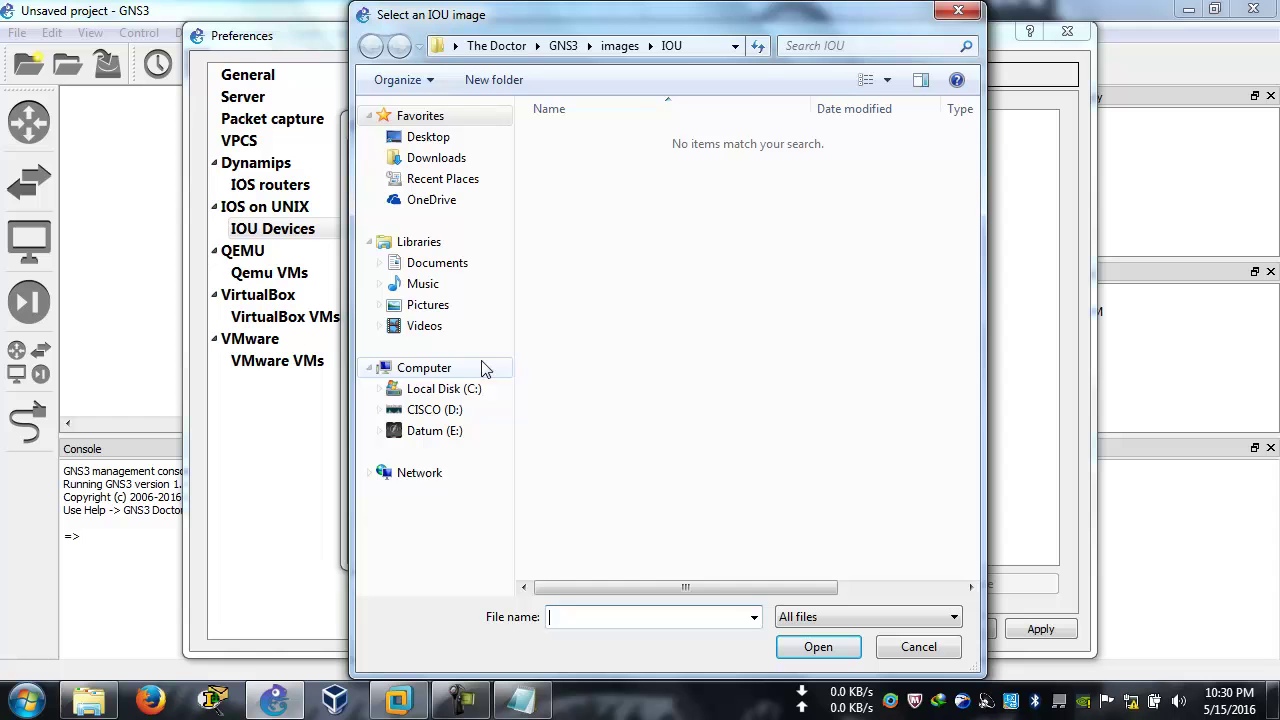
{"action": "left_click", "coordinate": [486, 367]}
{"action": "double_click", "coordinate": [613, 220]}
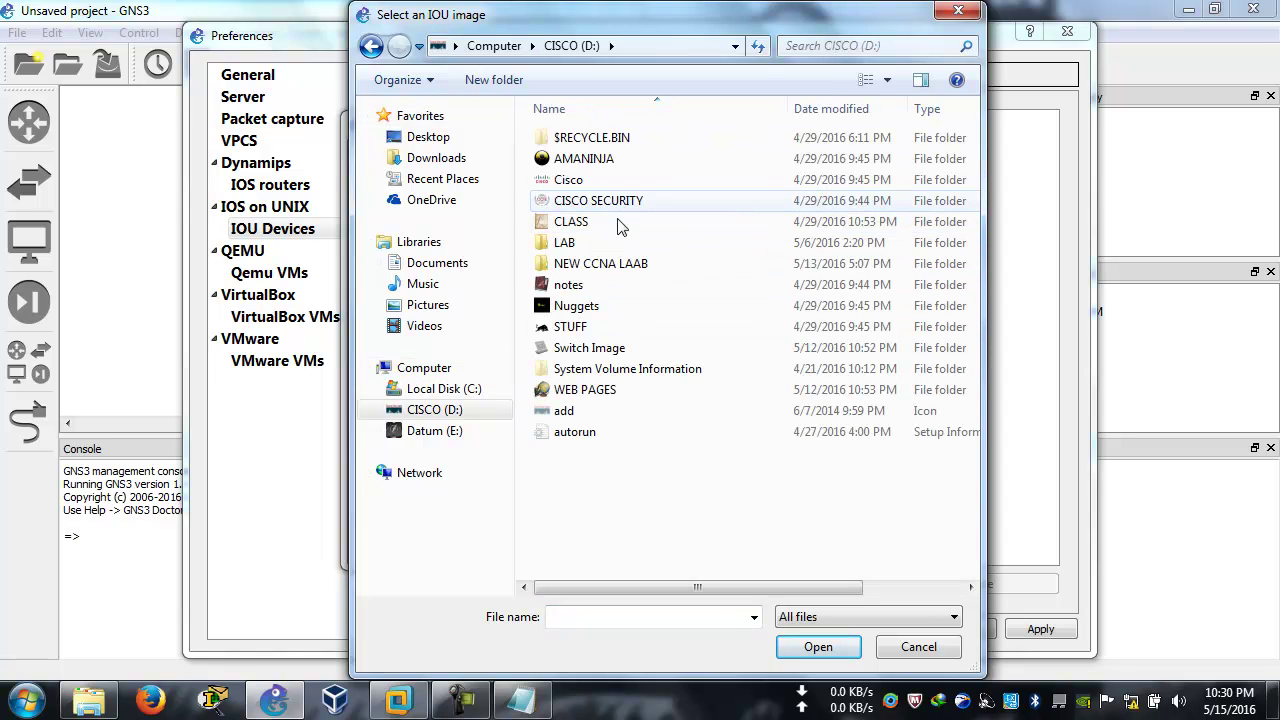
{"action": "left_click", "coordinate": [595, 354]}
{"action": "double_click", "coordinate": [595, 349]}
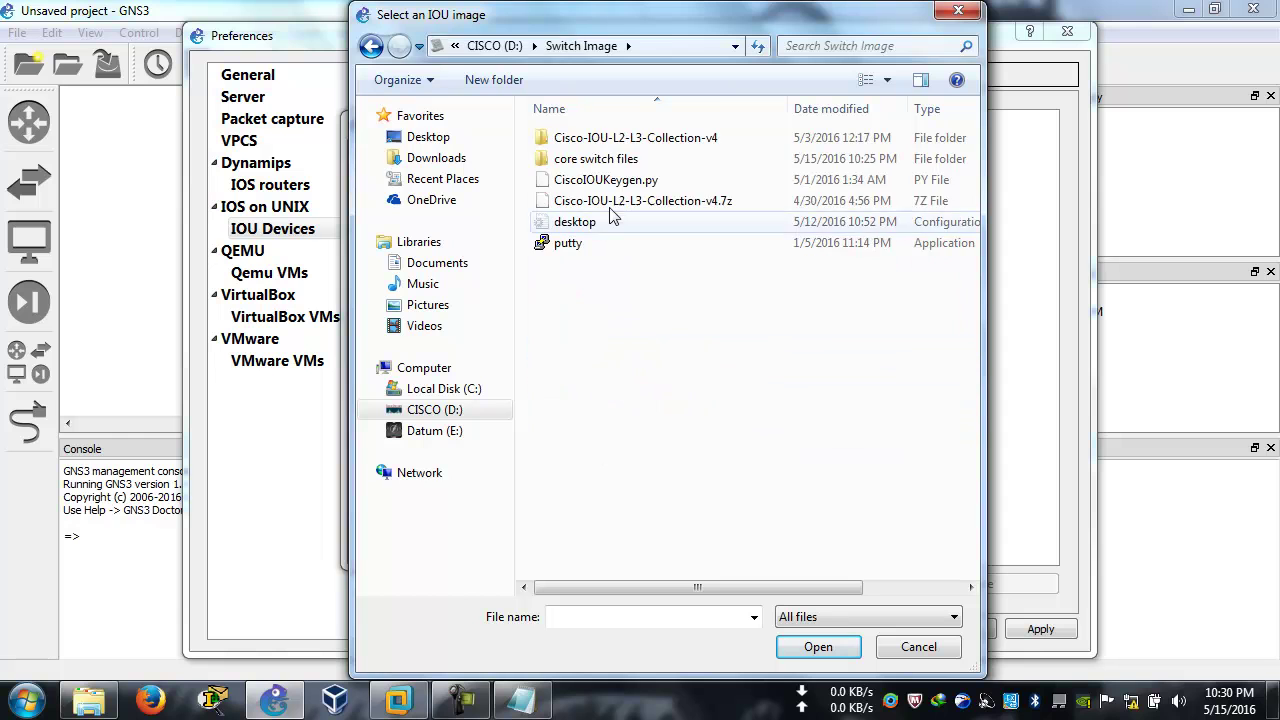
{"action": "double_click", "coordinate": [600, 158]}
{"action": "left_click", "coordinate": [628, 182]}
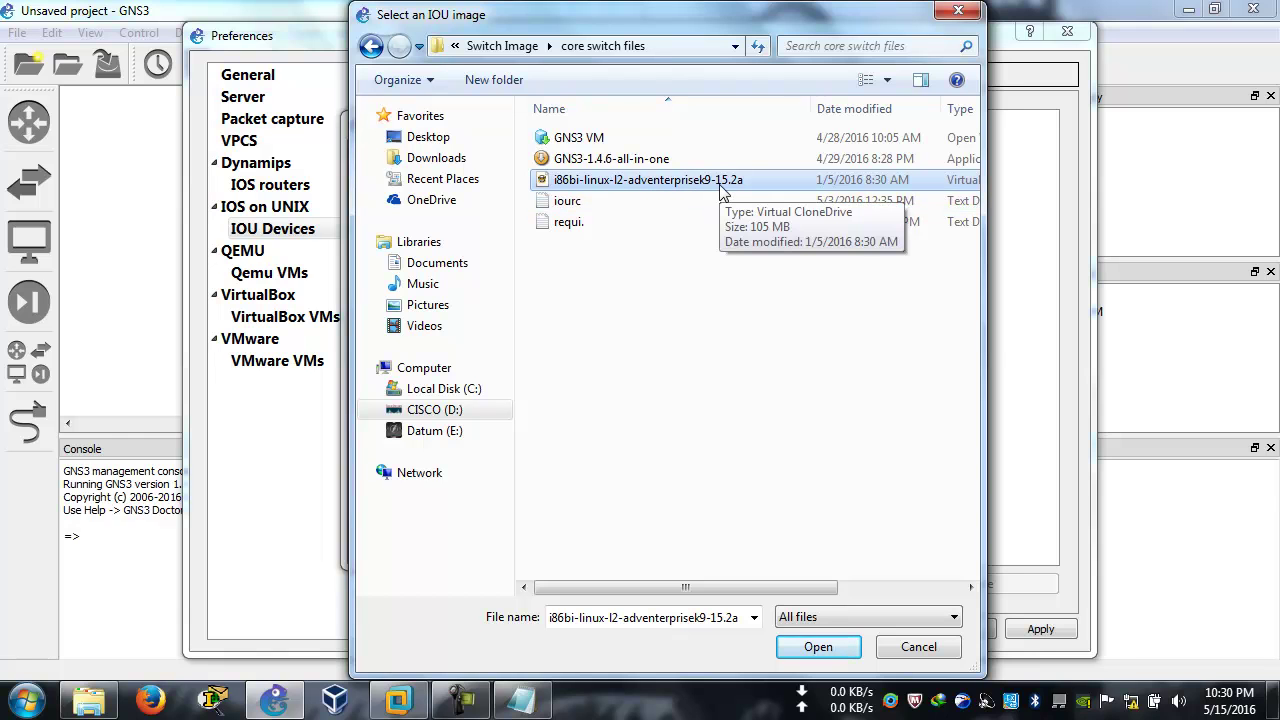
{"action": "left_click", "coordinate": [818, 647]}
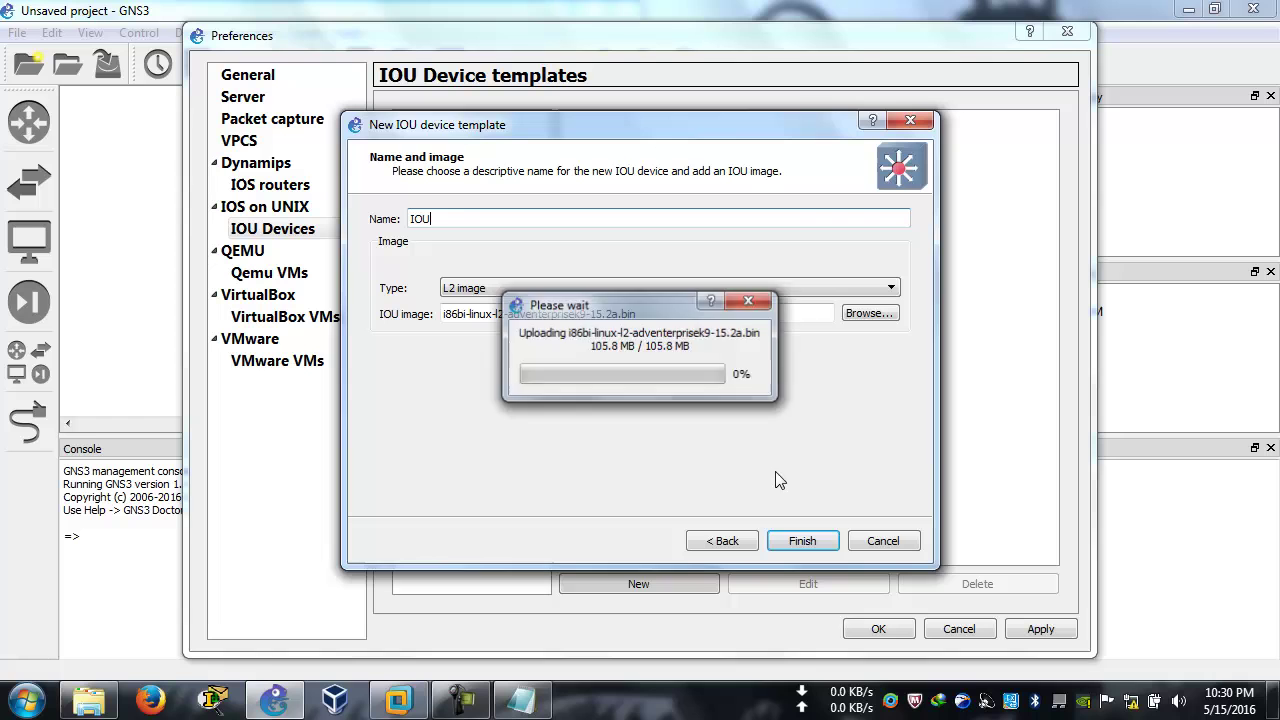
{"action": "left_click", "coordinate": [790, 549]}
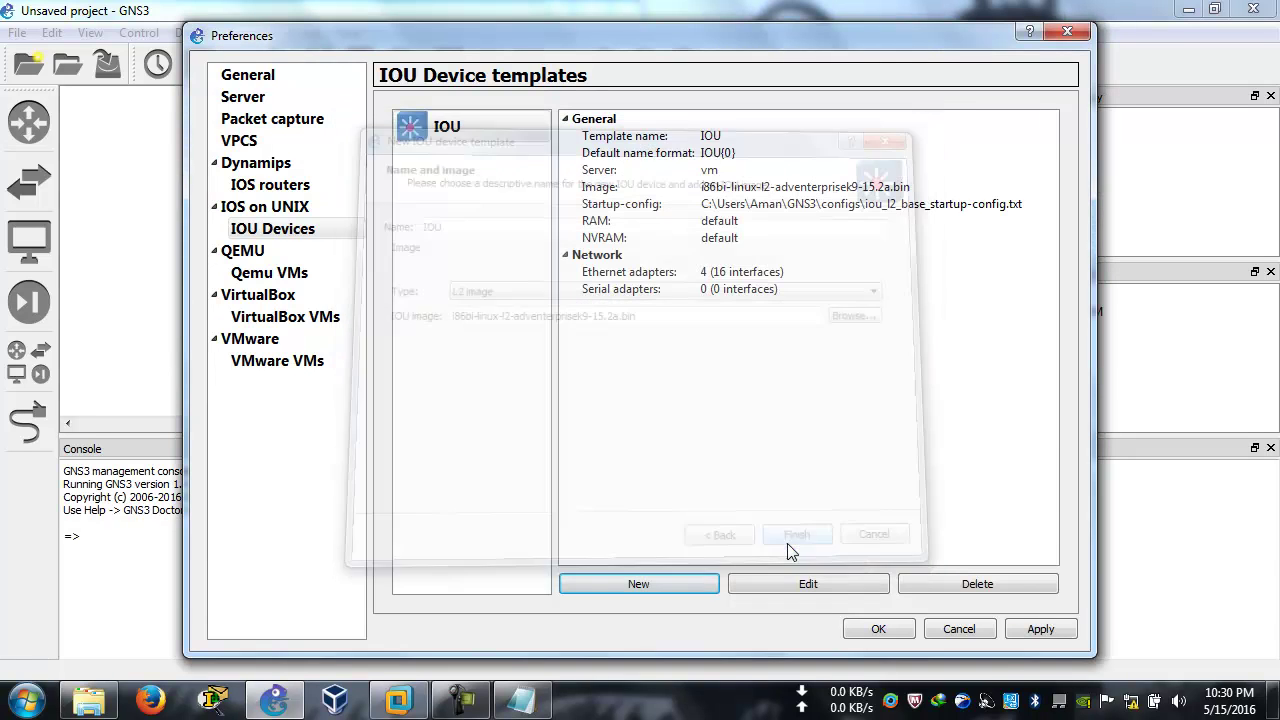
{"action": "left_click", "coordinate": [881, 629]}
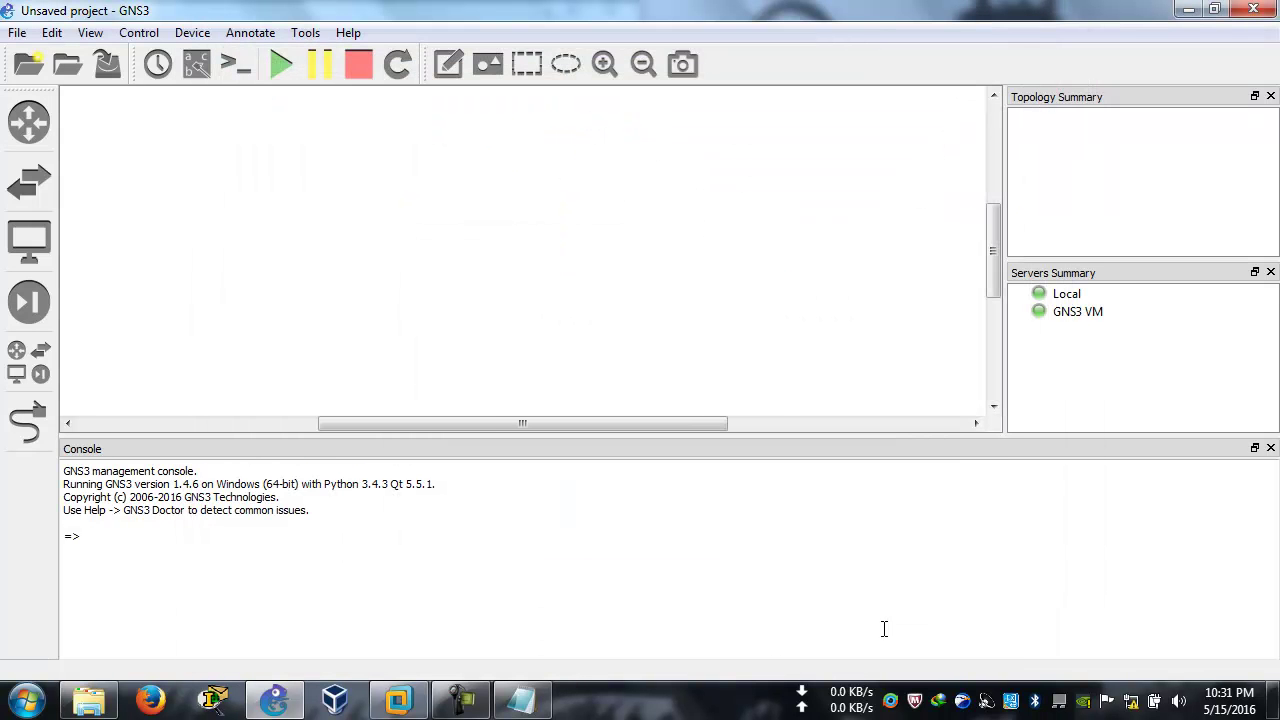
Step: Place two IOU switches, IOU1 and IOU2, from the switch list onto the canvas
{"action": "left_click", "coordinate": [29, 122]}
{"action": "left_click", "coordinate": [29, 181]}
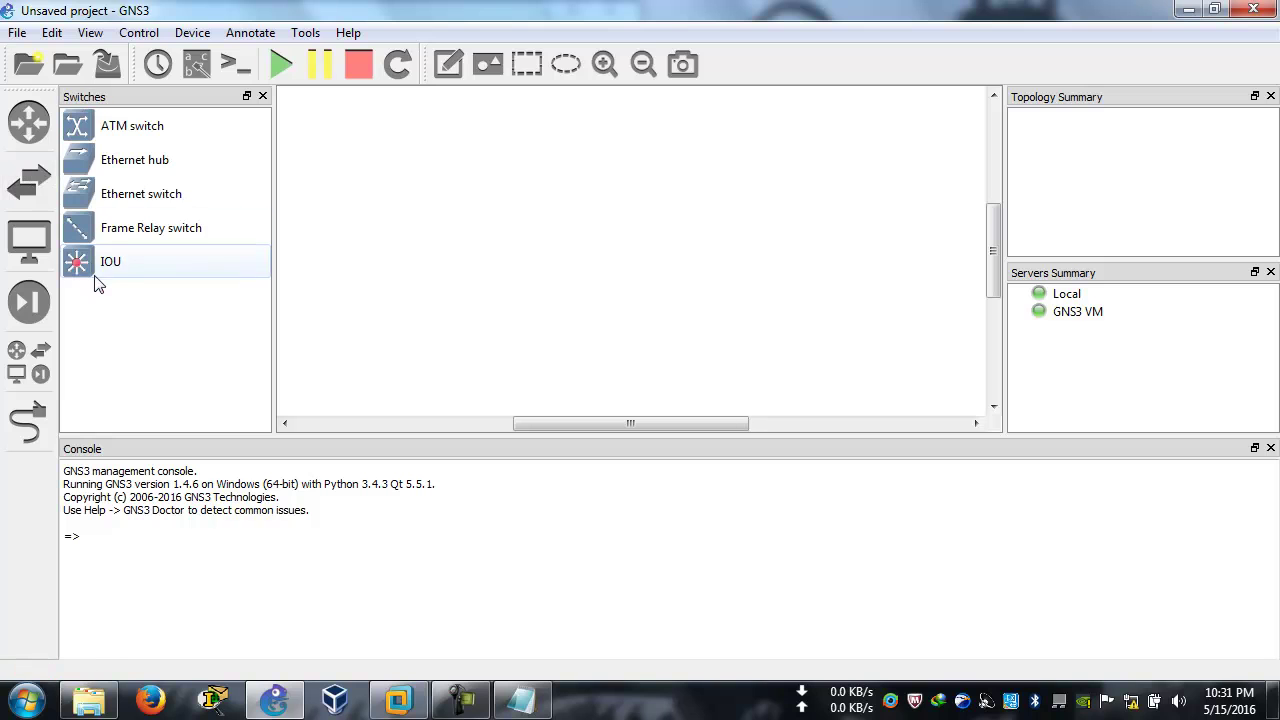
{"action": "left_click_drag", "start_coordinate": [98, 268], "coordinate": [489, 232]}
{"action": "left_click_drag", "start_coordinate": [234, 266], "coordinate": [688, 255]}
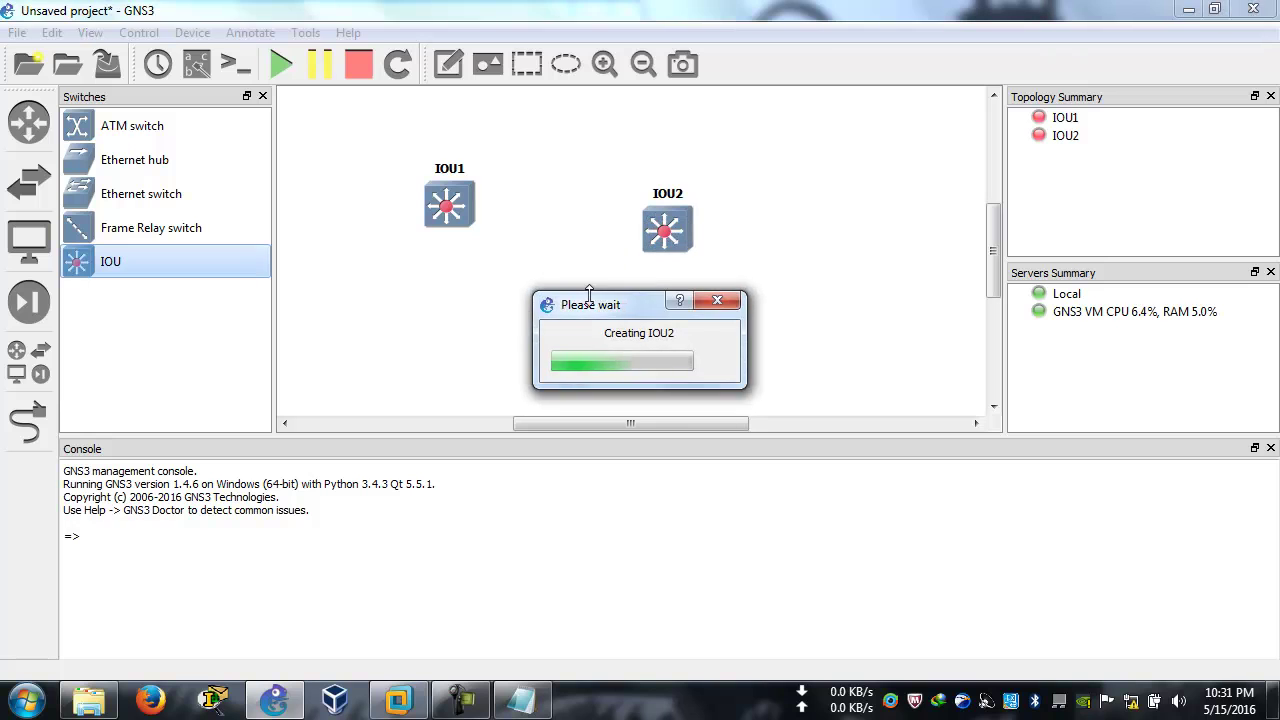
Step: Link IOU1 Ethernet0/0 to IOU2 Ethernet0/0
{"action": "left_click", "coordinate": [29, 420]}
{"action": "left_click", "coordinate": [449, 205]}
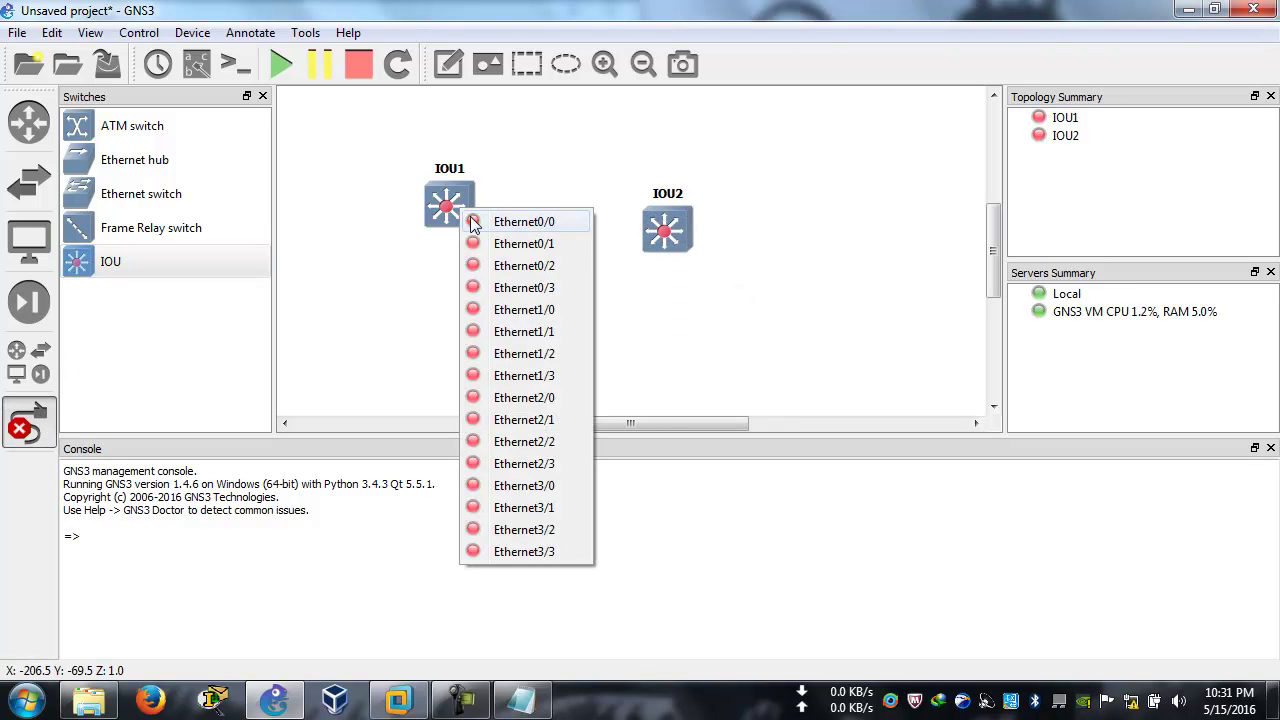
{"action": "left_click", "coordinate": [510, 214]}
{"action": "left_click", "coordinate": [668, 254]}
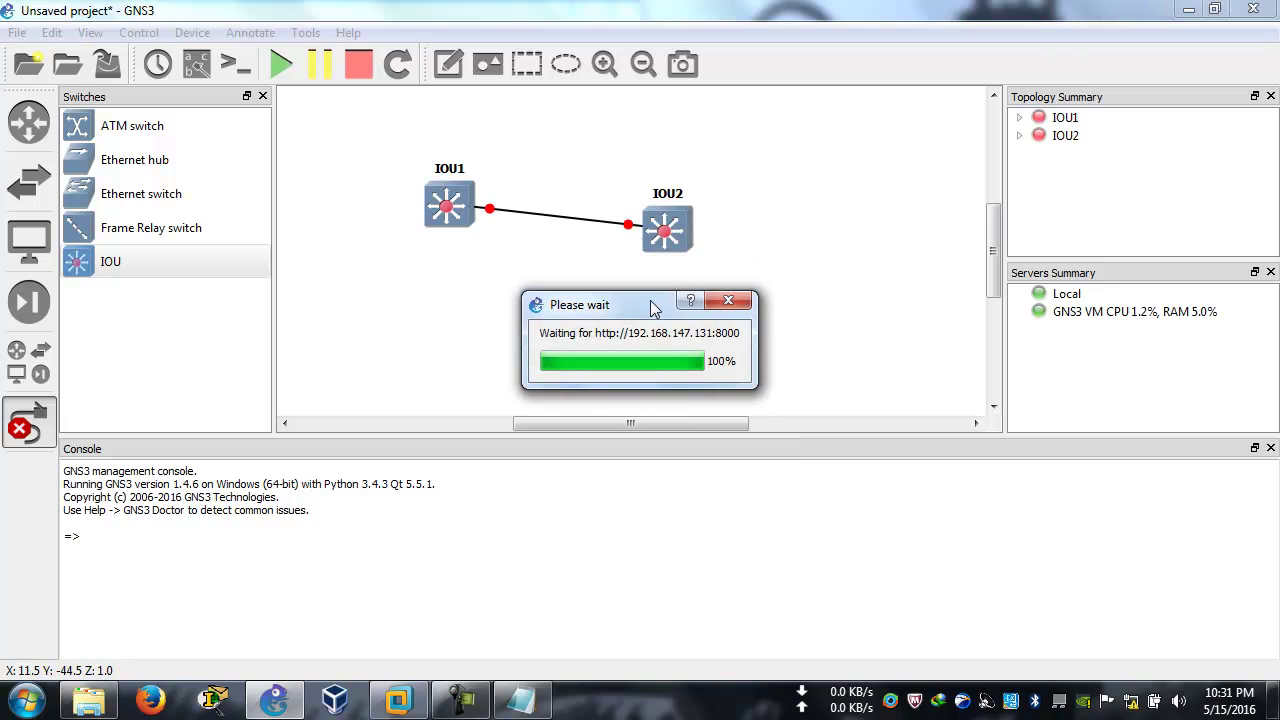
{"action": "left_click", "coordinate": [29, 425]}
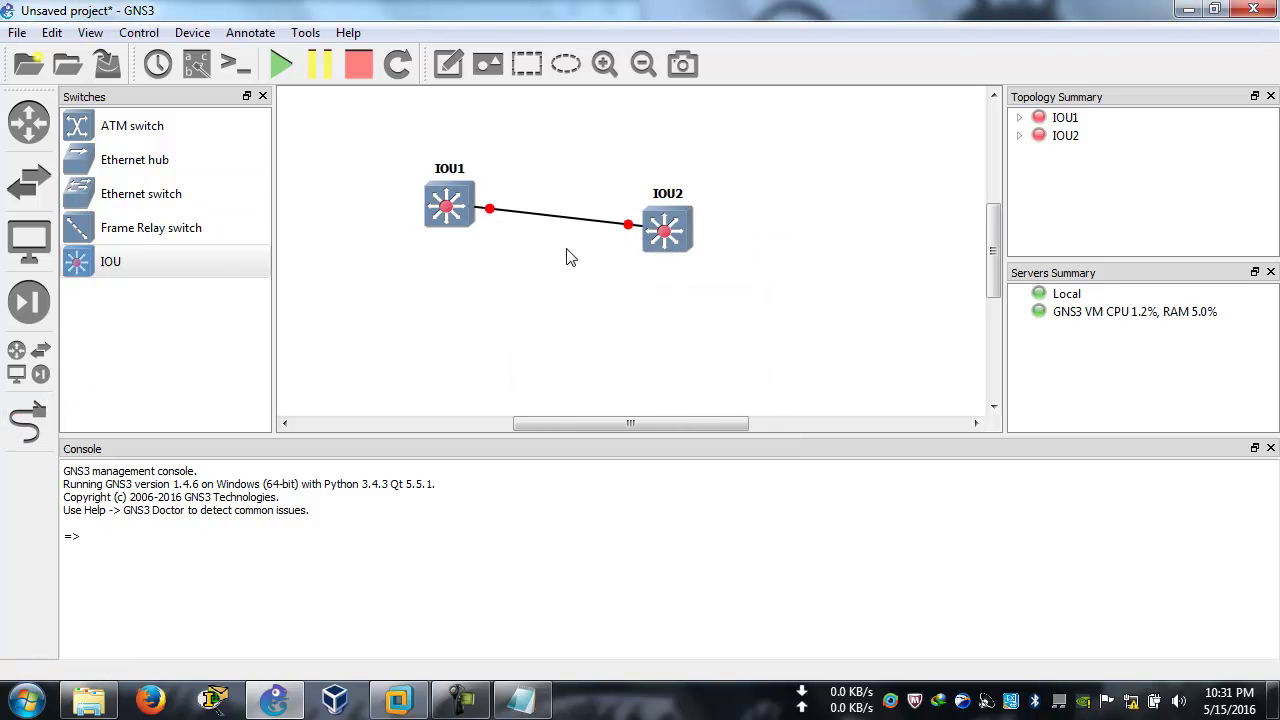
Step: Show interface labels on the link and start all devices
{"action": "left_click", "coordinate": [205, 76]}
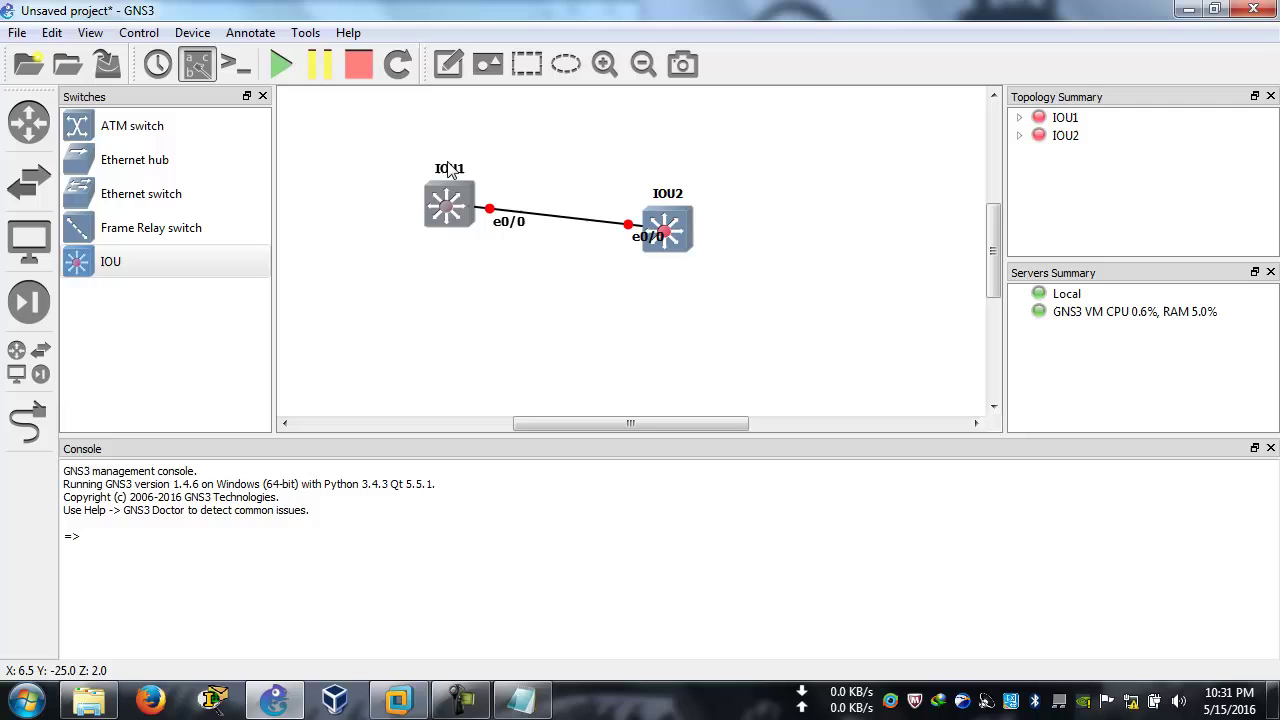
{"action": "left_click", "coordinate": [284, 72]}
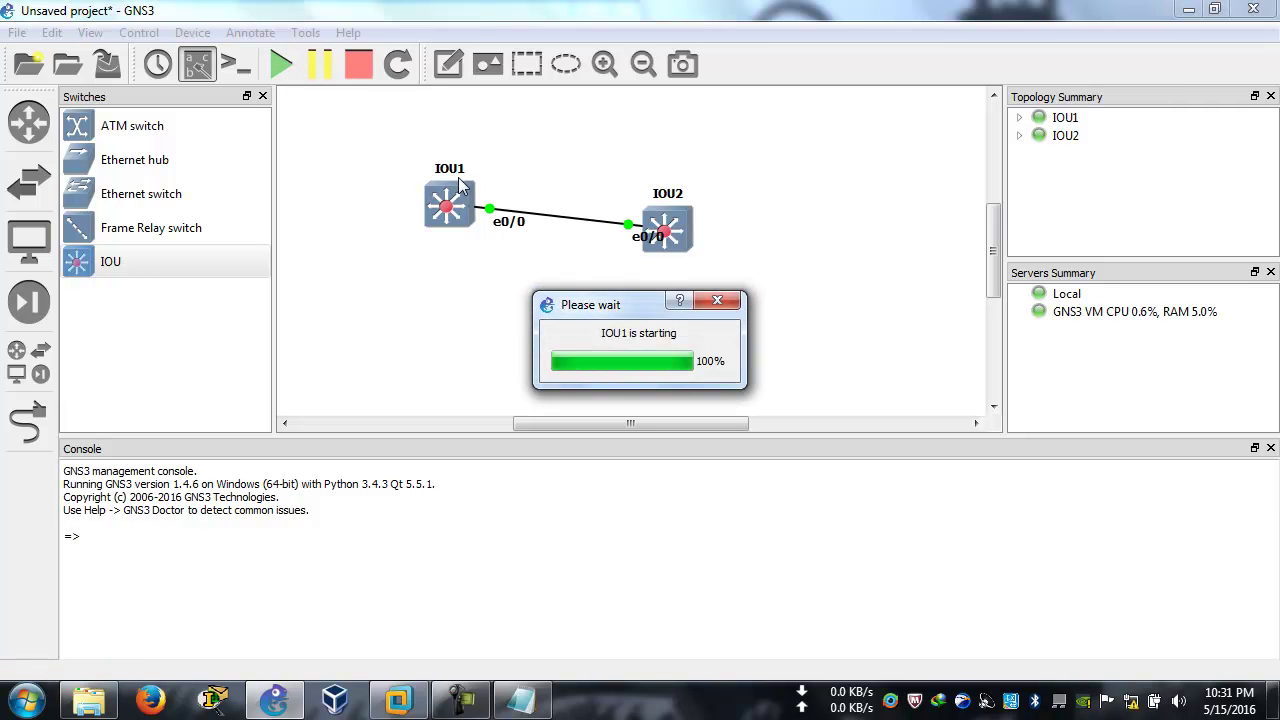
{"action": "left_click", "coordinate": [29, 122]}
Step: Open SecureCRT console sessions to IOU1 and IOU2 from their right-click menus
{"action": "right_click", "coordinate": [338, 210]}
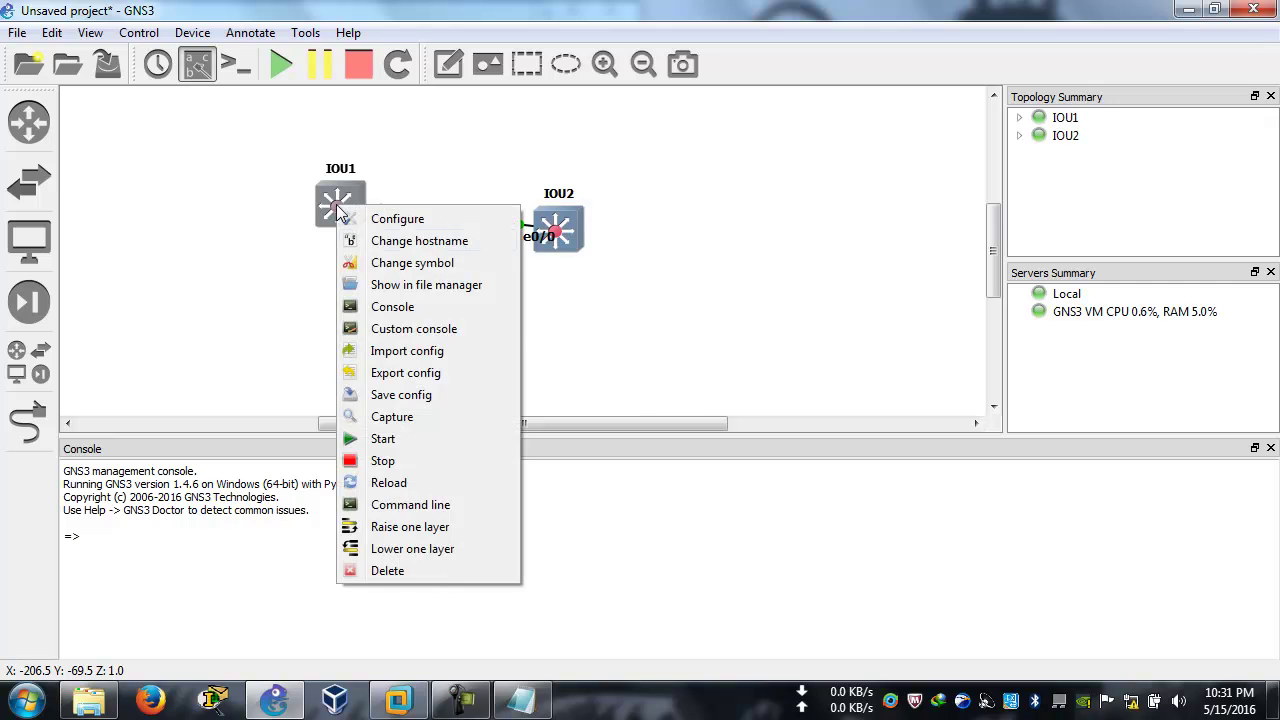
{"action": "left_click", "coordinate": [416, 307]}
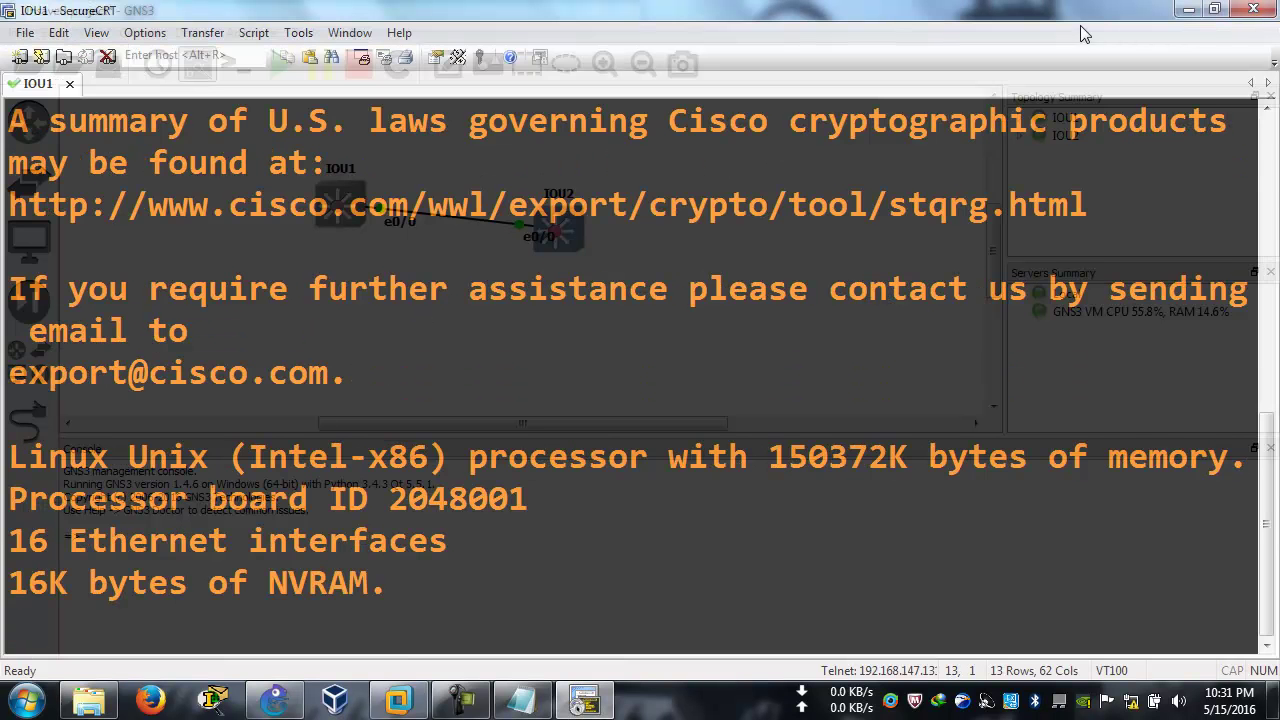
{"action": "left_click", "coordinate": [1190, 12]}
{"action": "right_click", "coordinate": [583, 228]}
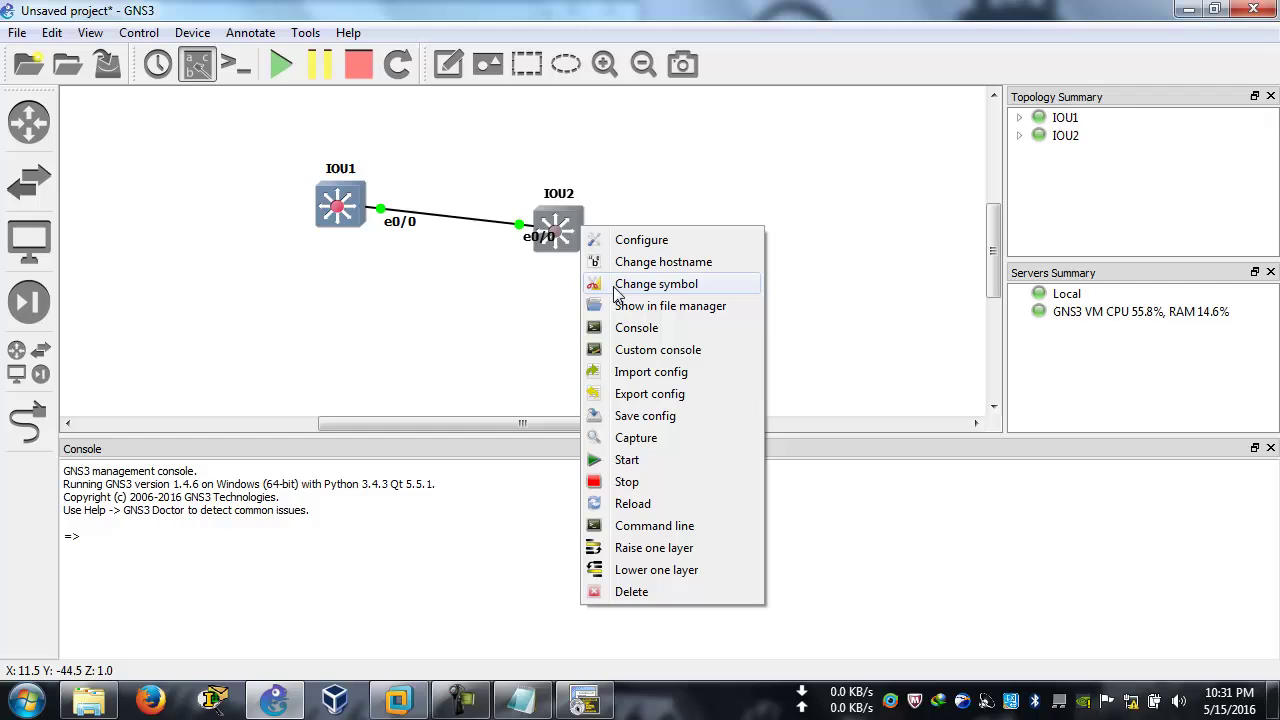
{"action": "left_click", "coordinate": [617, 334]}
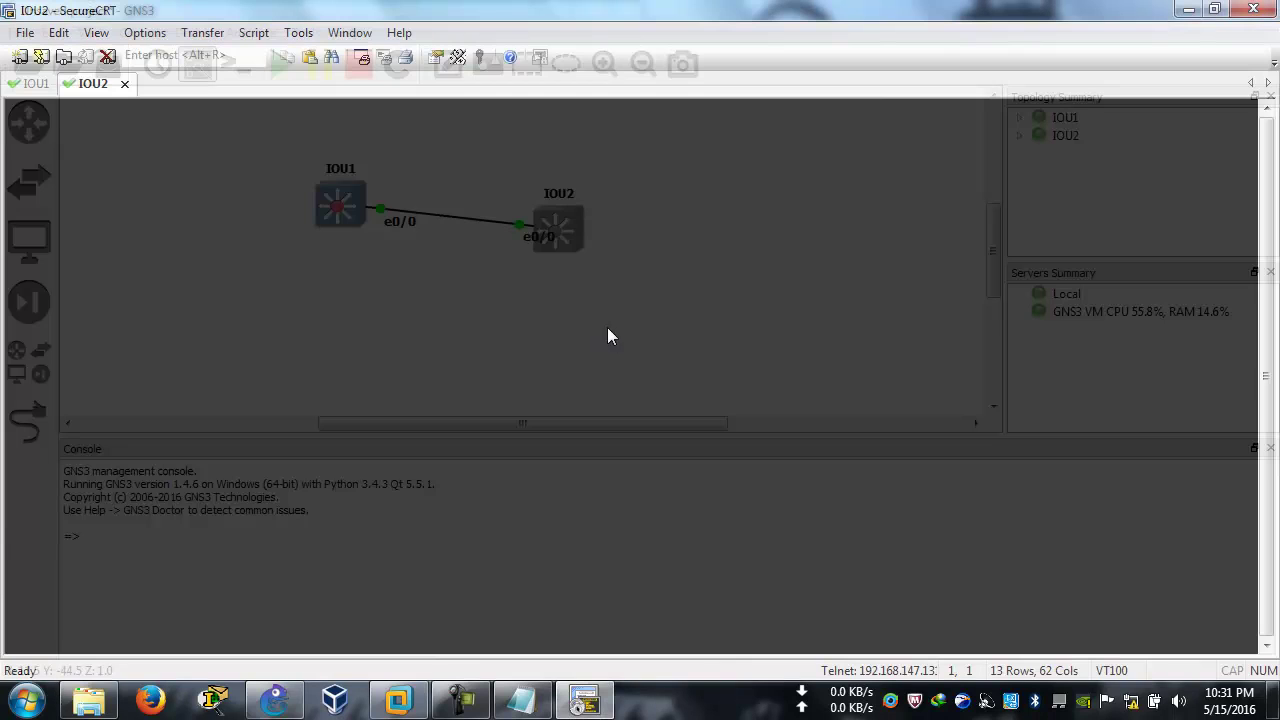
Step: Press Enter in the IOU1 and IOU2 console tabs to bring up their prompts
{"action": "left_click", "coordinate": [40, 88]}
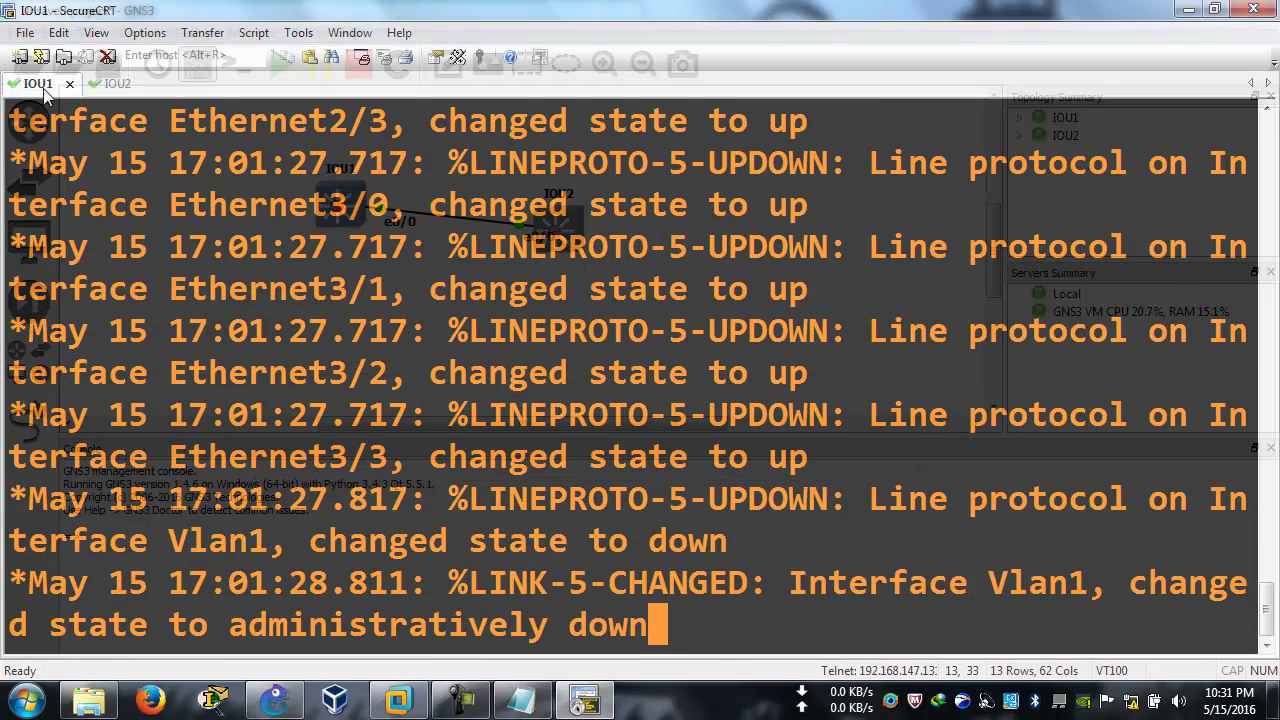
{"action": "key", "text": "Return"}
{"action": "key", "text": "Return"}
{"action": "key", "text": "Return"}
{"action": "key", "text": "Return"}
{"action": "key", "text": "Return"}
{"action": "key", "text": "Return"}
{"action": "key", "text": "Return"}
{"action": "key", "text": "Return"}
{"action": "key", "text": "Return"}
{"action": "key", "text": "Return"}
{"action": "key", "text": "Return"}
{"action": "key", "text": "Return"}
{"action": "key", "text": "Return"}
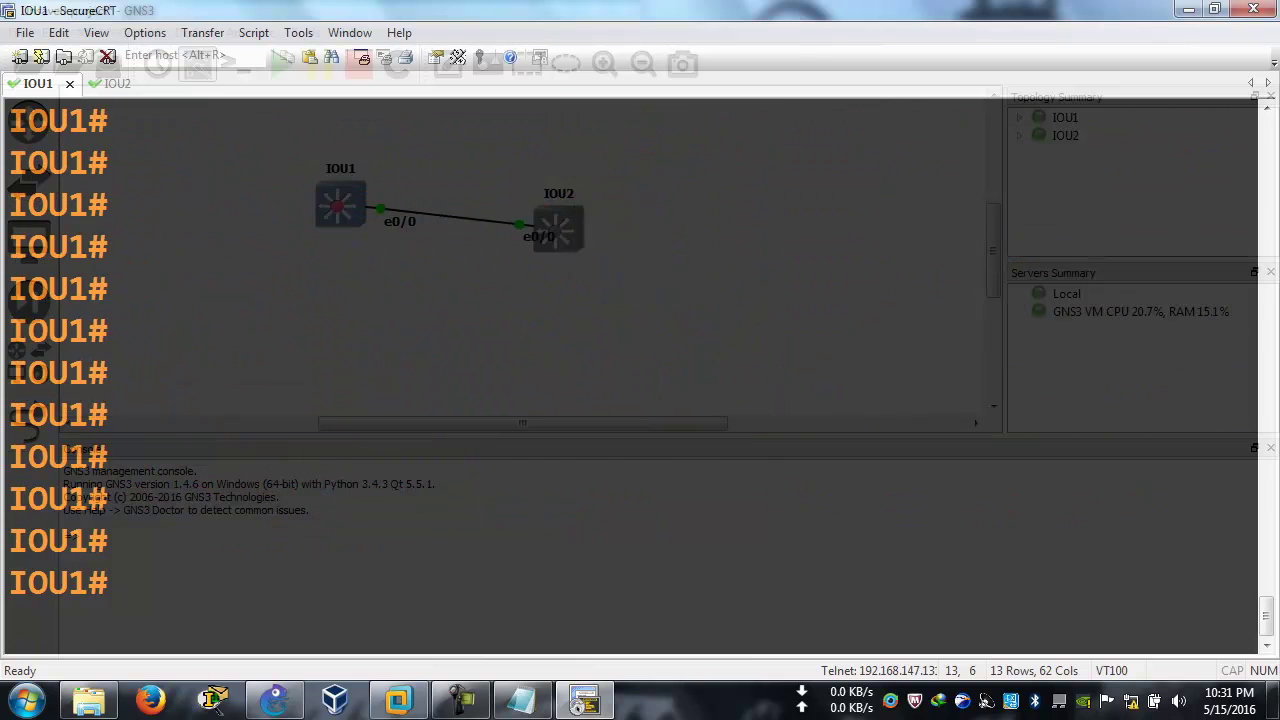
{"action": "key", "text": "Return"}
{"action": "key", "text": "Return"}
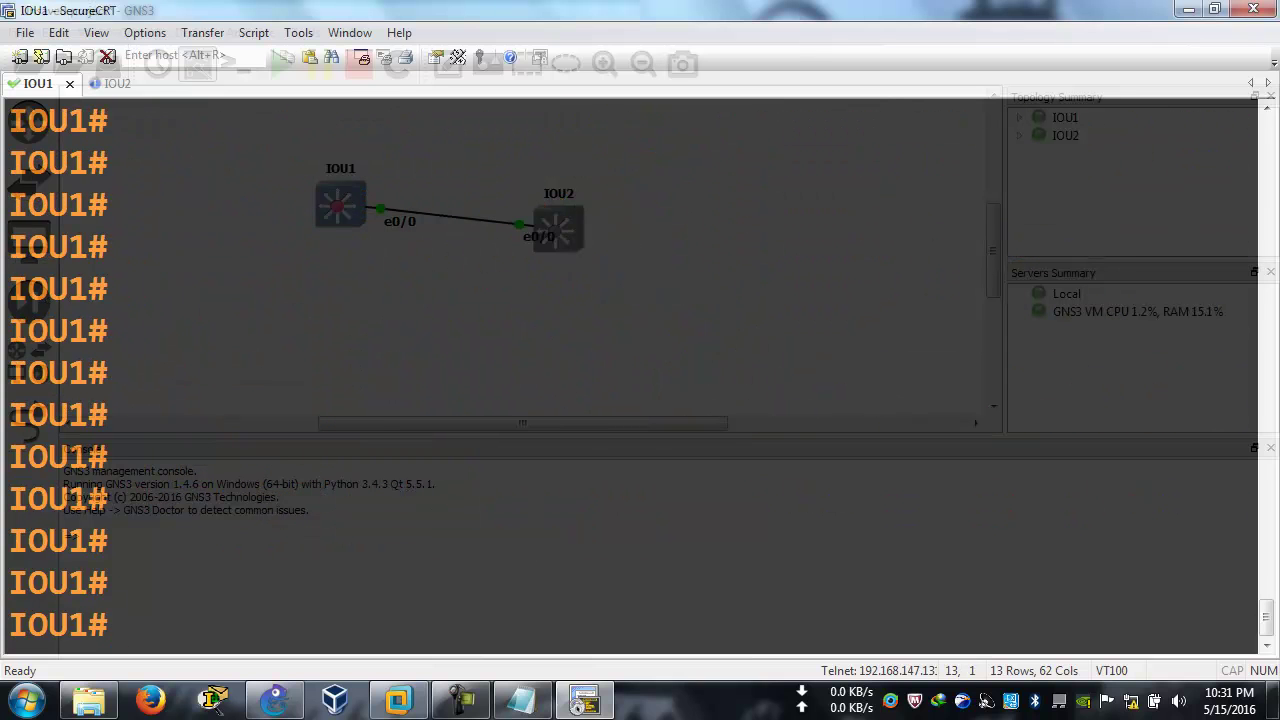
{"action": "key", "text": "ctrl+Tab"}
{"action": "key", "text": "Return"}
{"action": "key", "text": "Return"}
{"action": "key", "text": "Return"}
{"action": "key", "text": "Return"}
{"action": "key", "text": "Return"}
{"action": "key", "text": "Return"}
{"action": "key", "text": "Return"}
{"action": "key", "text": "Return"}
{"action": "key", "text": "Return"}
{"action": "key", "text": "Return"}
{"action": "key", "text": "Return"}
{"action": "key", "text": "Return"}
{"action": "key", "text": "Return"}
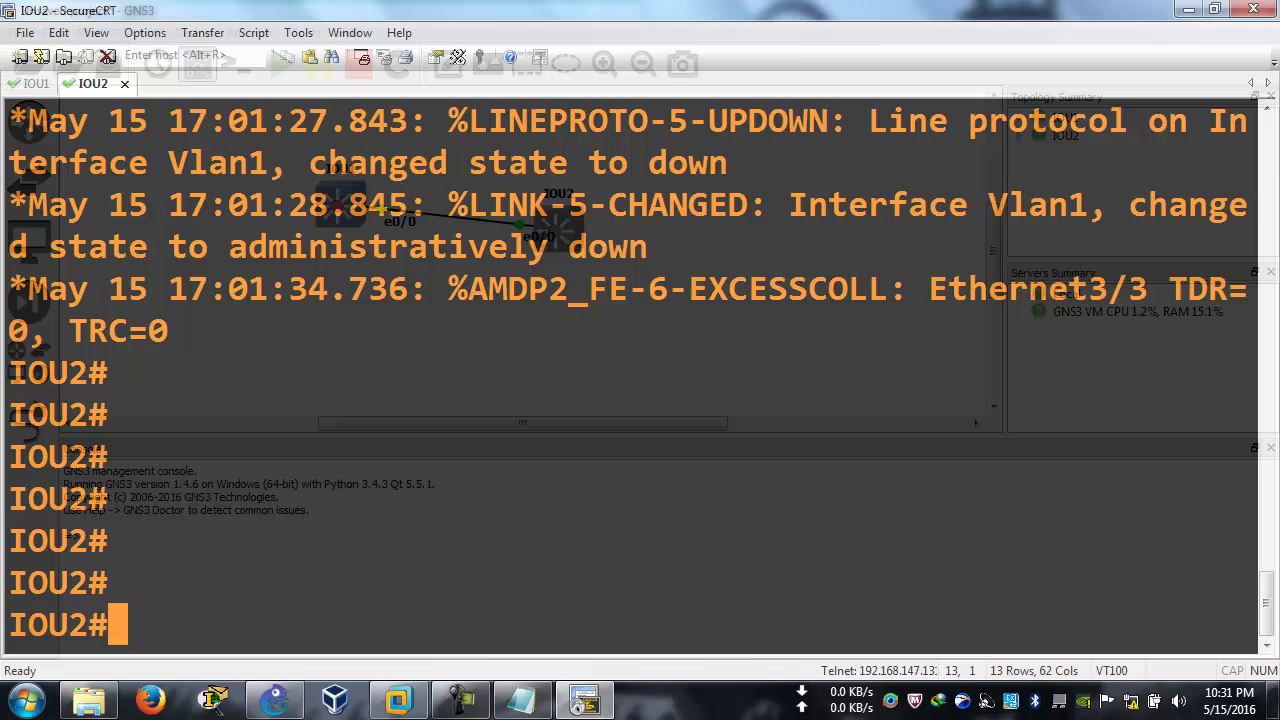